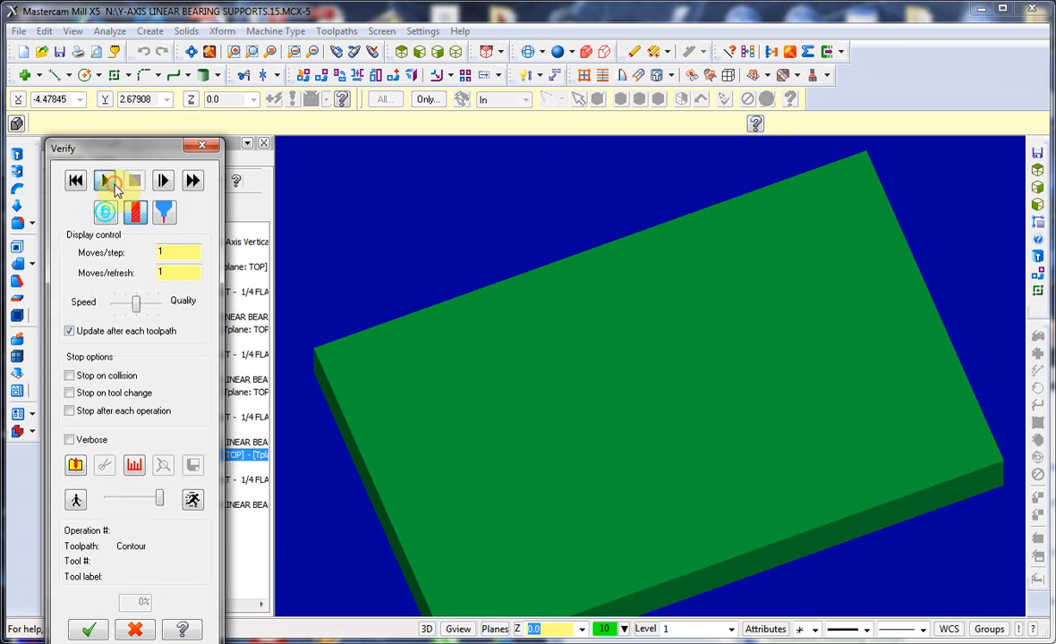
# Step: Inspect the simulated contour cut along the plate's edges from several angles and close the verification
pyautogui.moveTo(537, 376); pyautogui.dragTo(452, 379, button='middle')
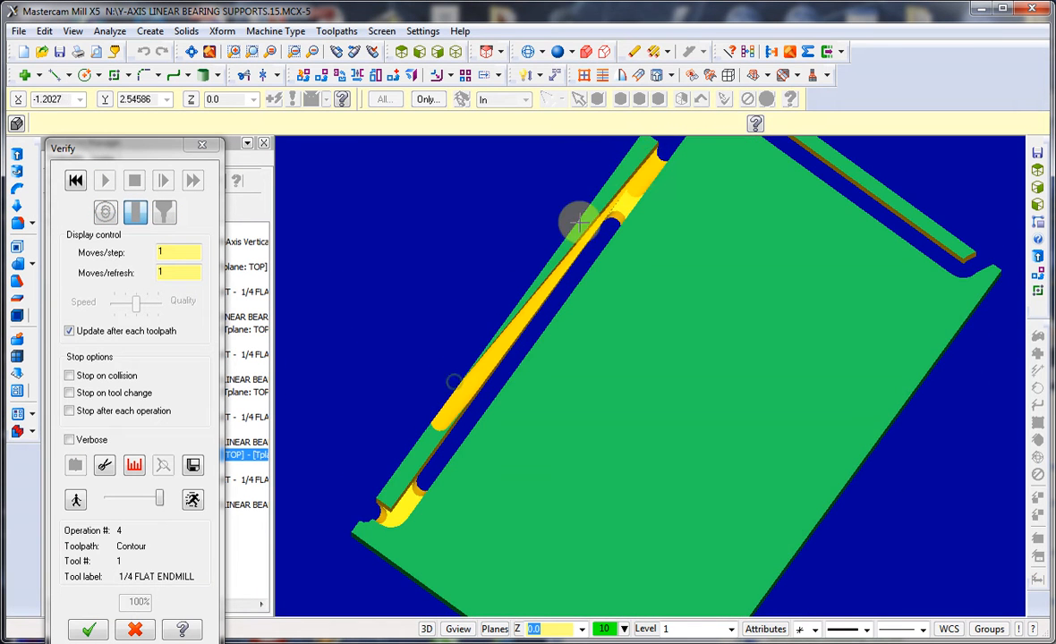
pyautogui.moveTo(657, 159); pyautogui.dragTo(636, 159, button='middle')
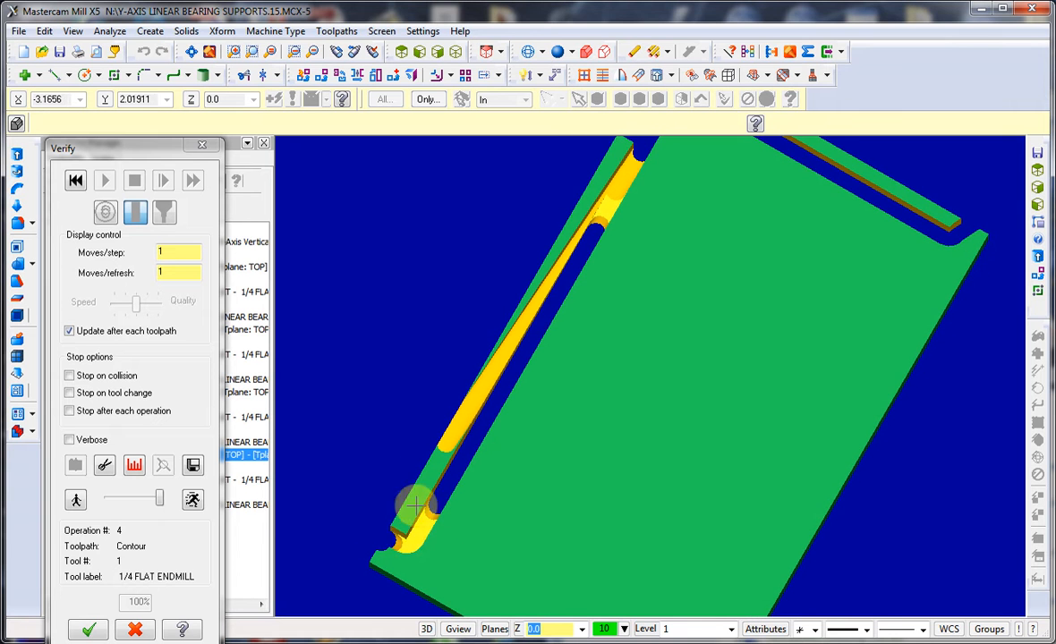
pyautogui.moveTo(431, 512); pyautogui.dragTo(707, 420, button='middle')
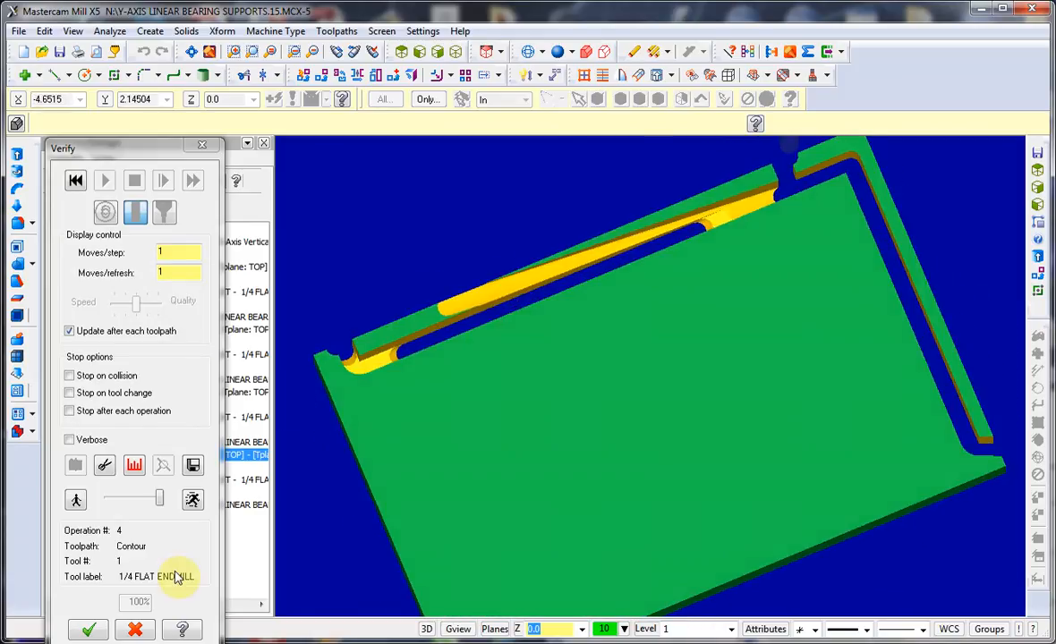
pyautogui.click(90, 630)
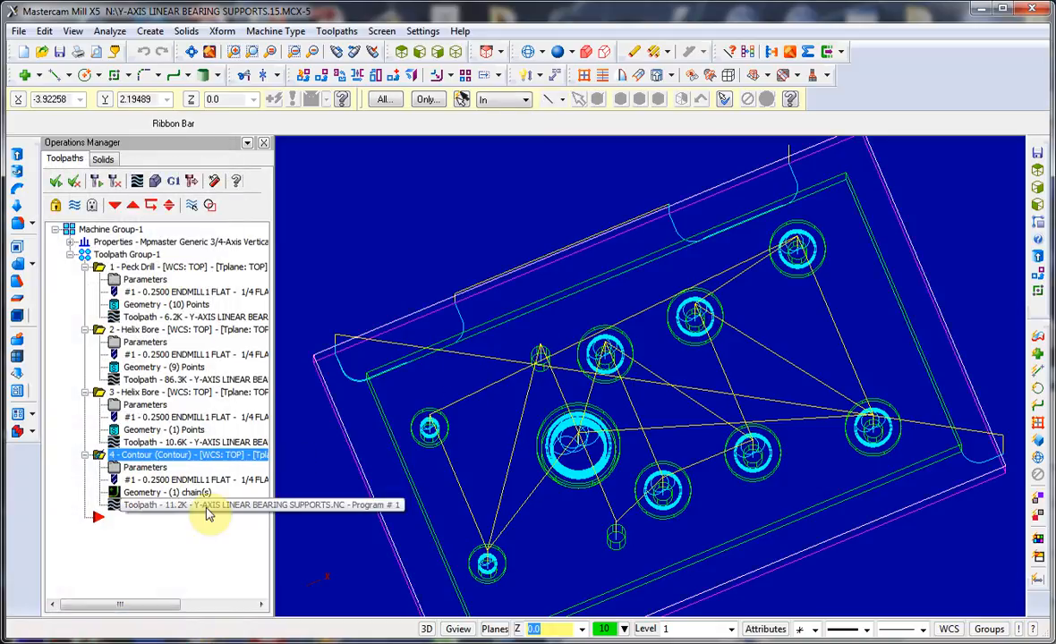
# Step: Examine the chain used by the Contour operation and its available chain editing options
pyautogui.click(154, 493)
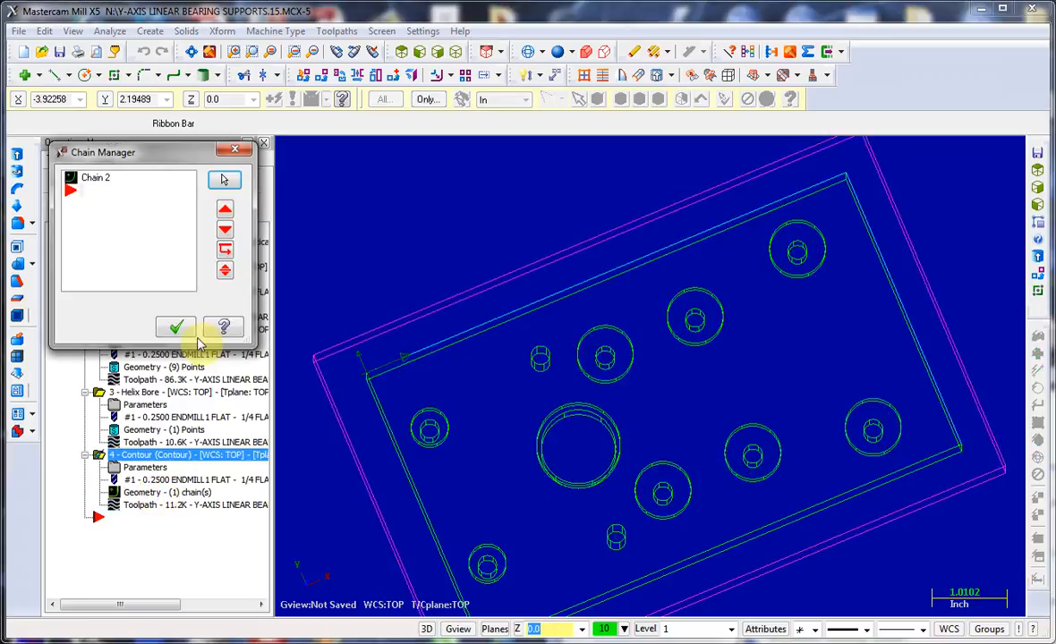
pyautogui.click(97, 182)
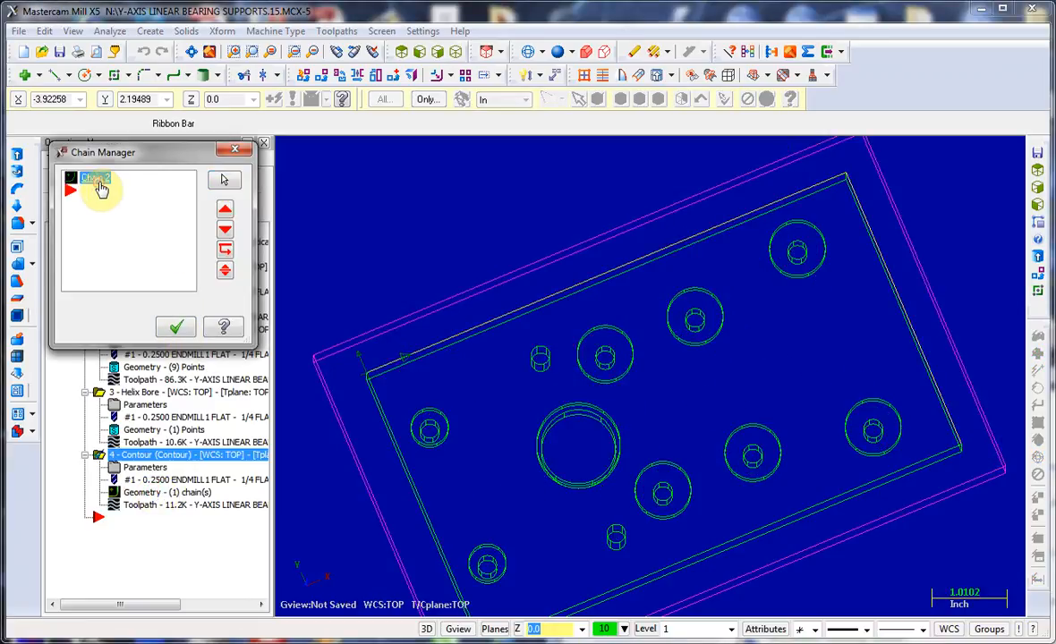
pyautogui.moveTo(583, 378); pyautogui.dragTo(464, 387, button='middle')
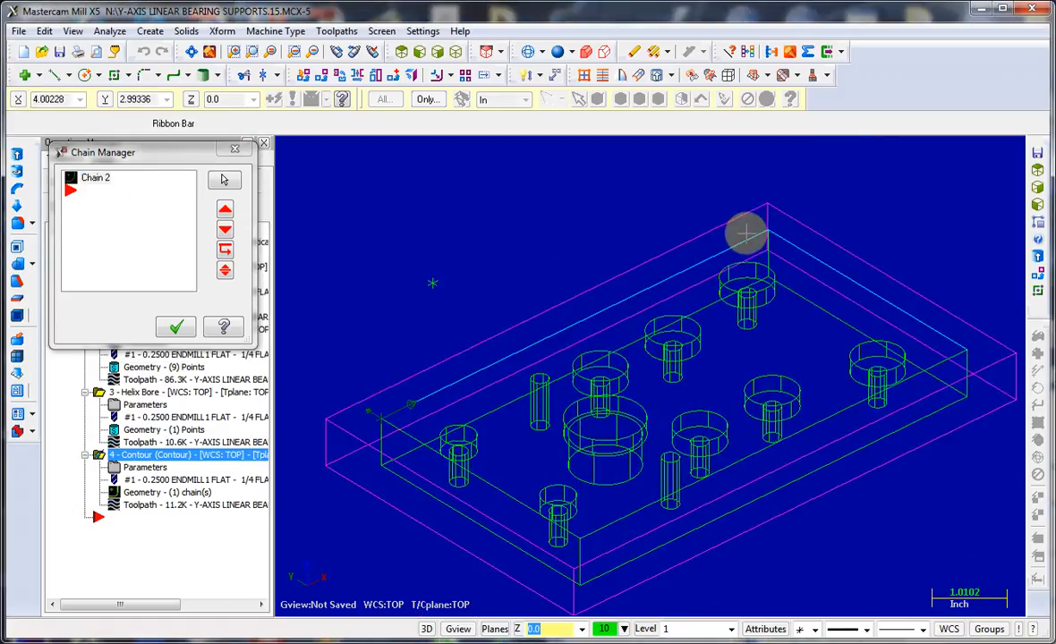
pyautogui.click(81, 178)
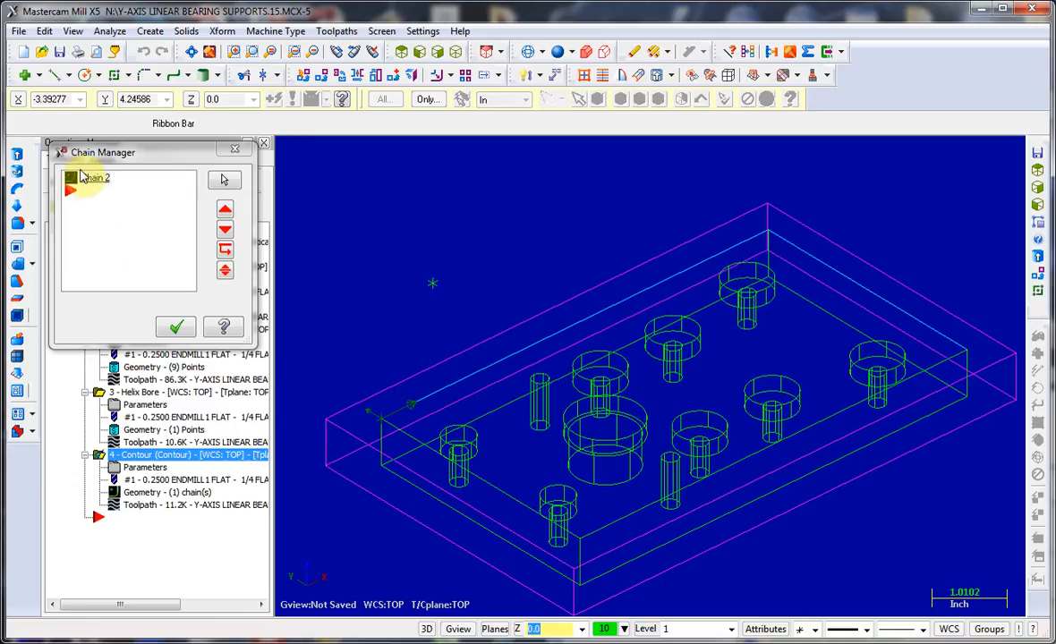
pyautogui.click(106, 178)
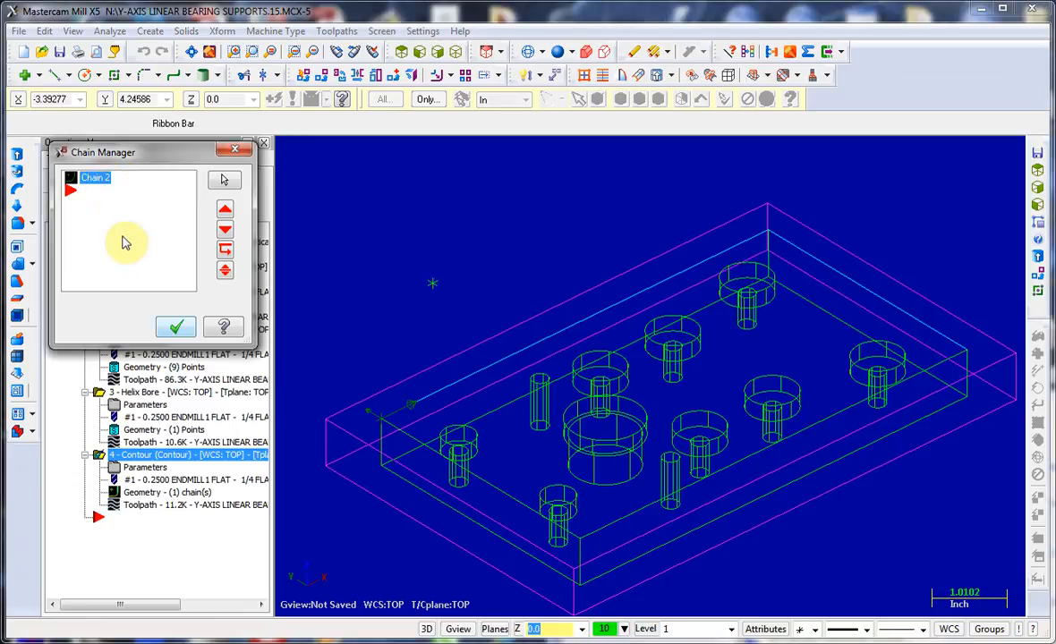
pyautogui.rightClick(99, 178)
pyautogui.click(87, 218)
pyautogui.rightClick(98, 181)
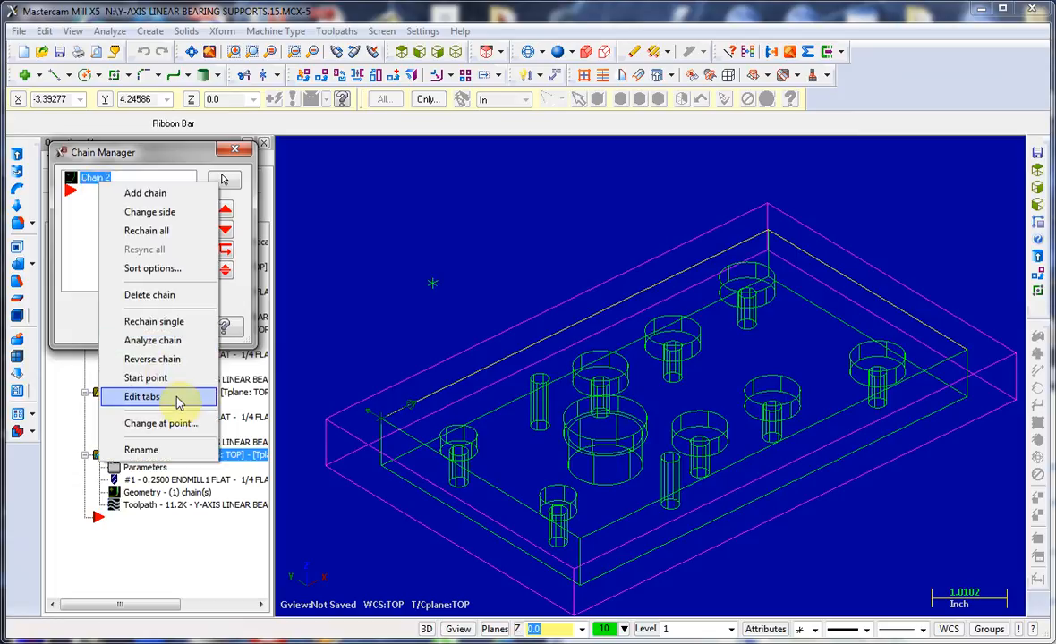
pyautogui.click(78, 197)
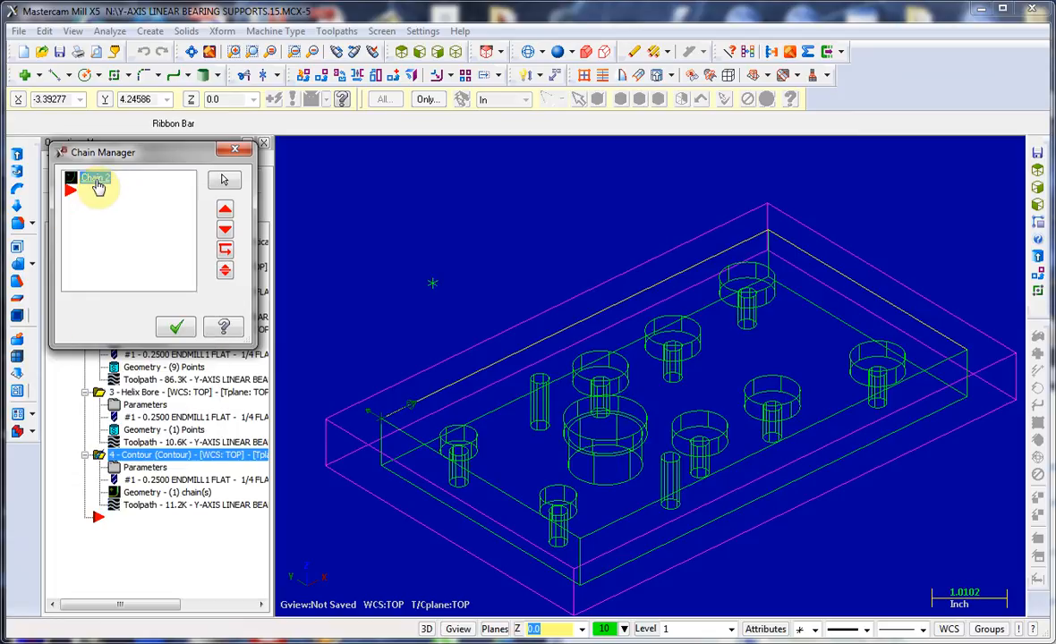
pyautogui.click(172, 326)
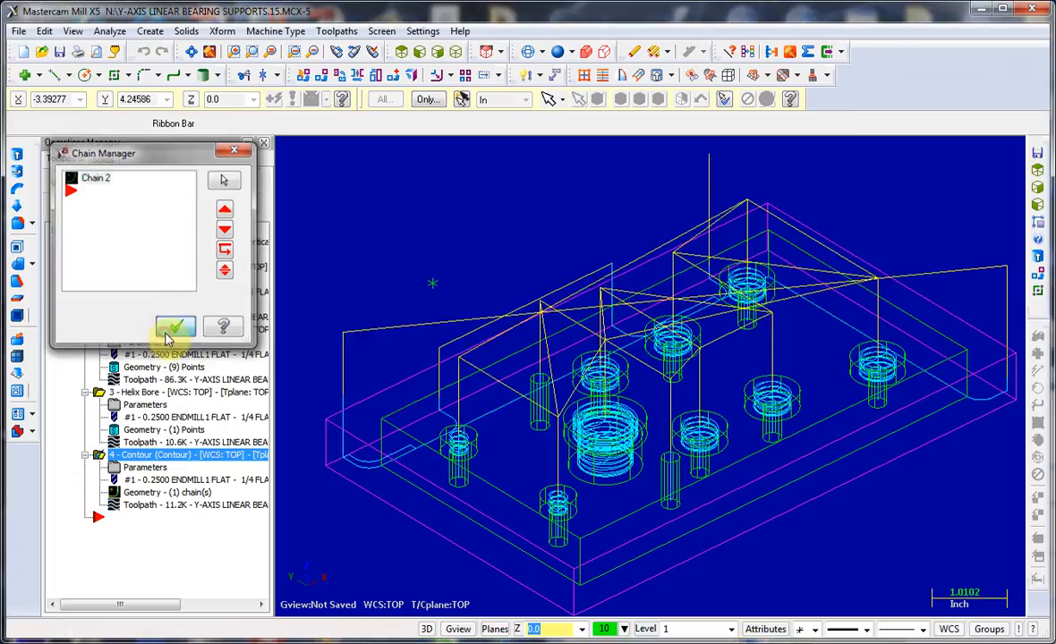
# Step: Review the Contour operation's linking heights, tab settings and tab cutoff options
pyautogui.click(154, 457)
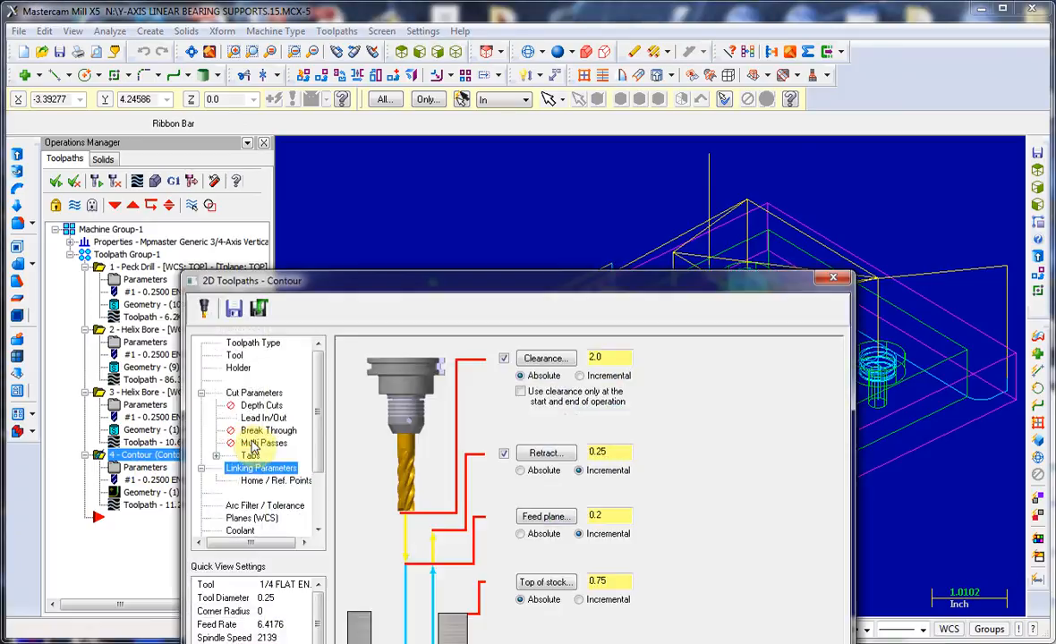
pyautogui.moveTo(429, 275); pyautogui.dragTo(415, 83)
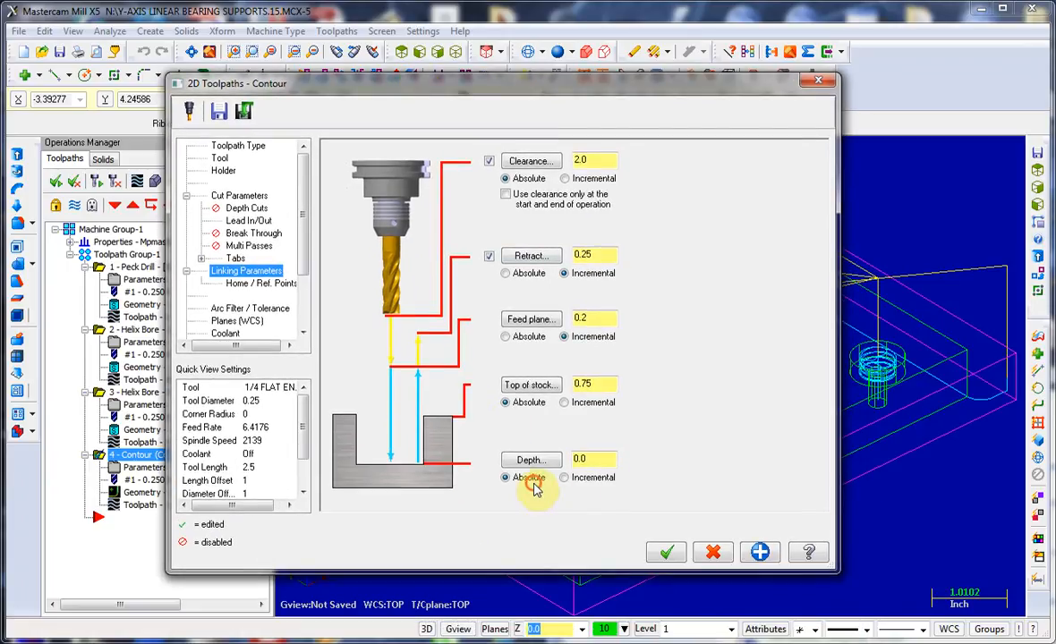
pyautogui.moveTo(592, 462); pyautogui.dragTo(561, 461)
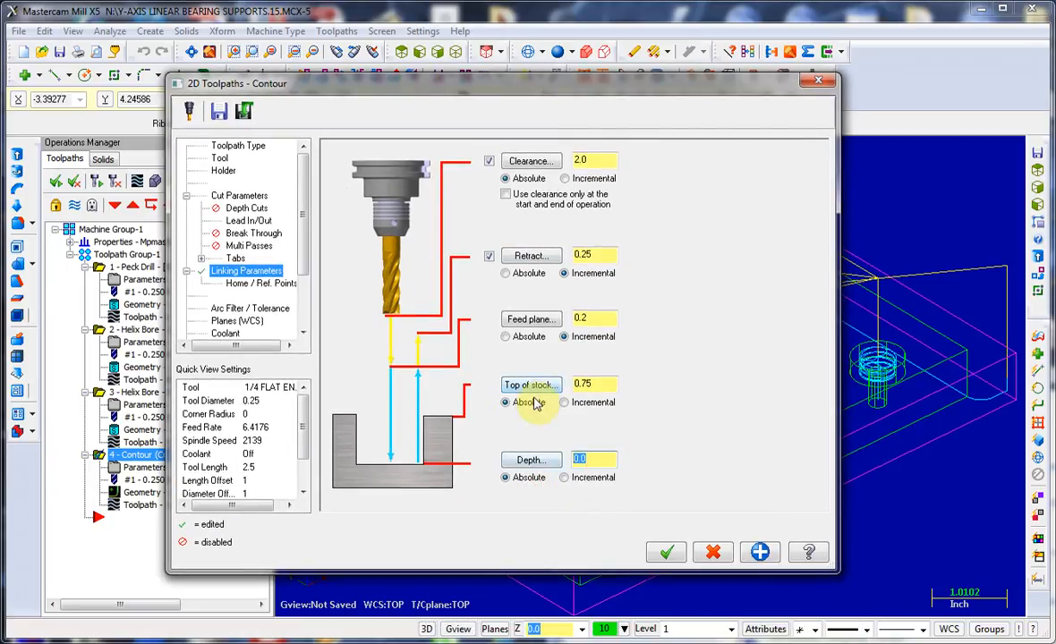
pyautogui.moveTo(609, 383); pyautogui.dragTo(540, 388)
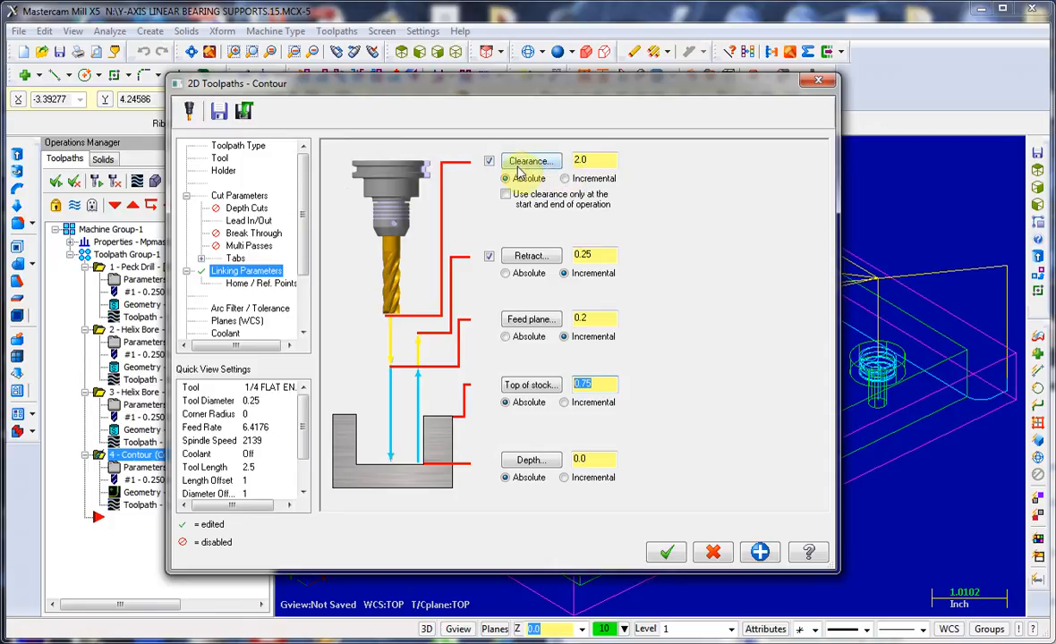
pyautogui.click(211, 260)
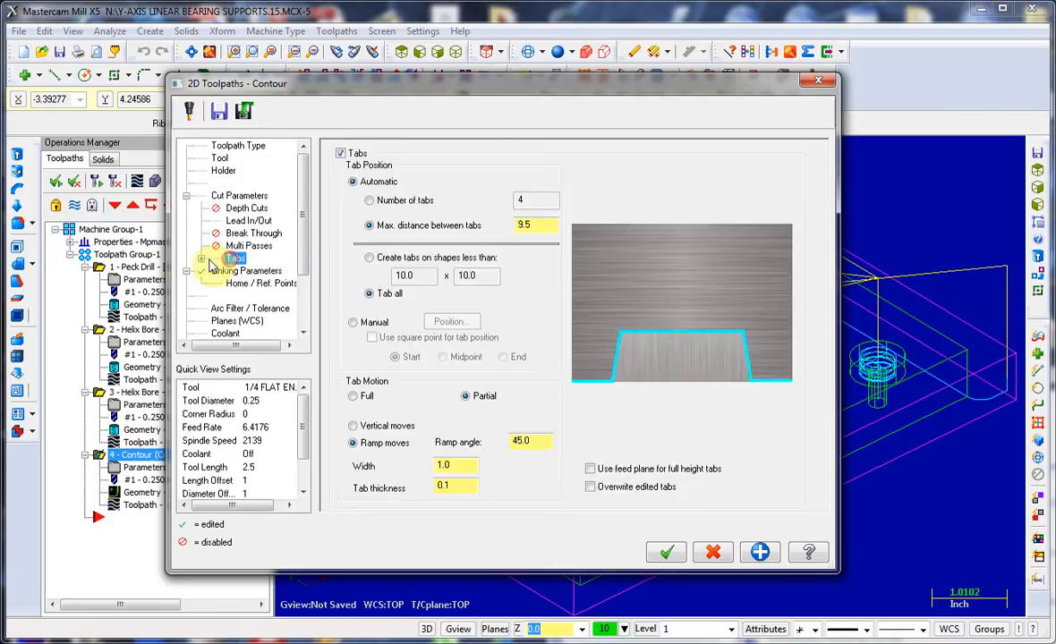
pyautogui.click(201, 259)
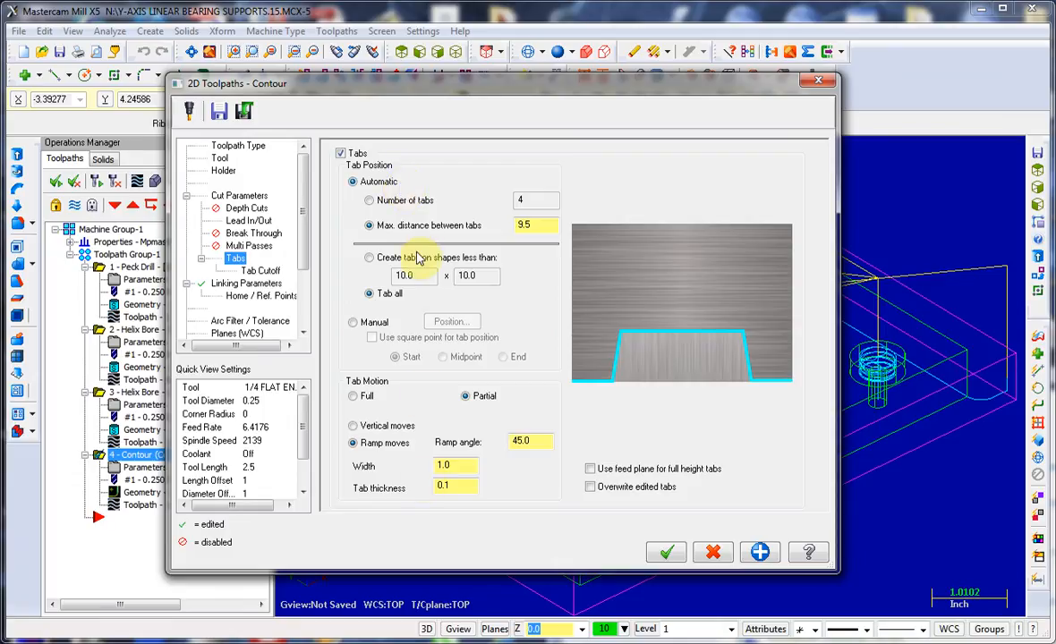
pyautogui.click(263, 271)
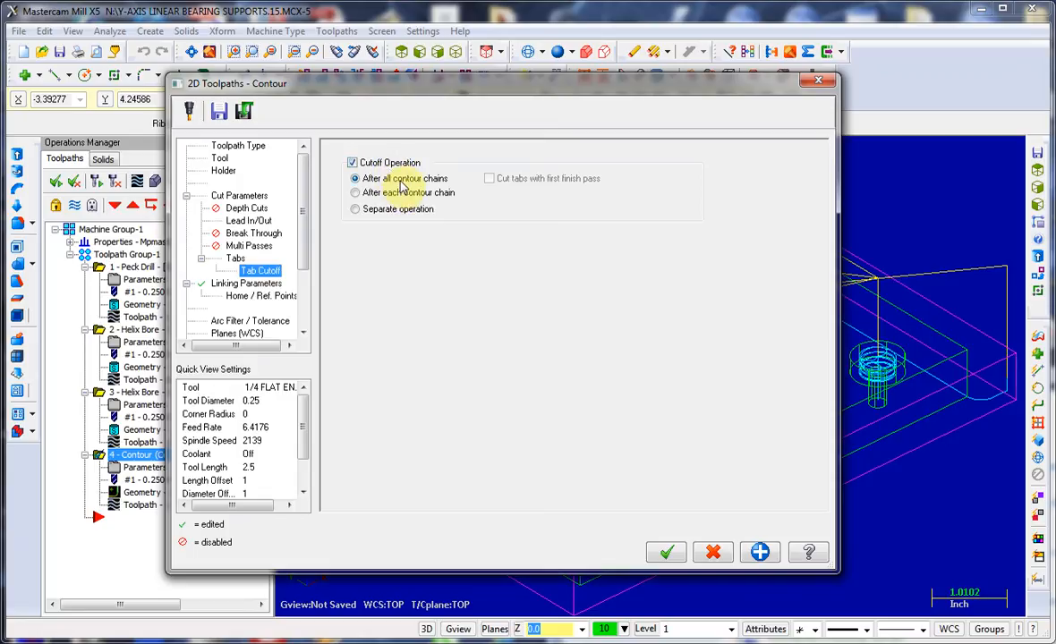
# Step: Set the Contour operation's cutter compensation type to Computer and accept the parameters
pyautogui.click(257, 196)
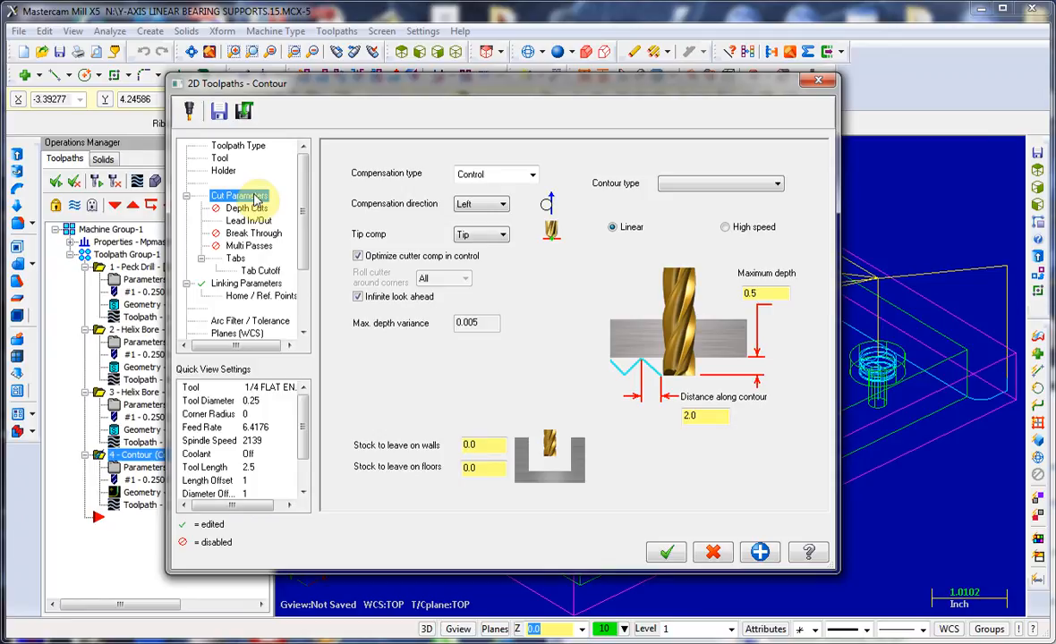
pyautogui.click(533, 174)
pyautogui.click(532, 174)
pyautogui.click(777, 183)
pyautogui.click(778, 183)
pyautogui.click(524, 177)
pyautogui.click(523, 187)
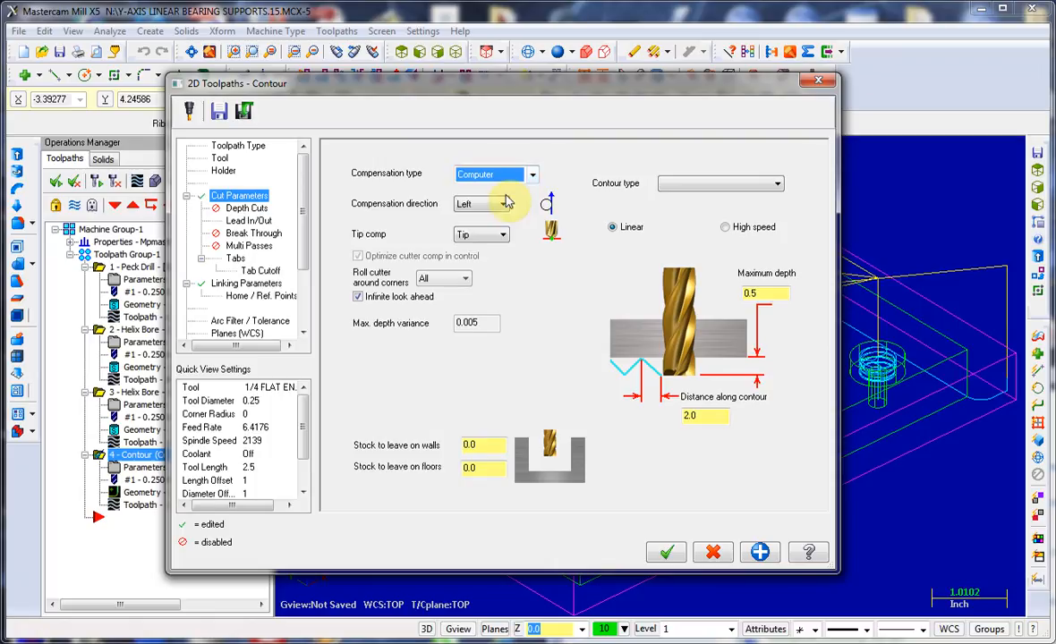
pyautogui.click(667, 552)
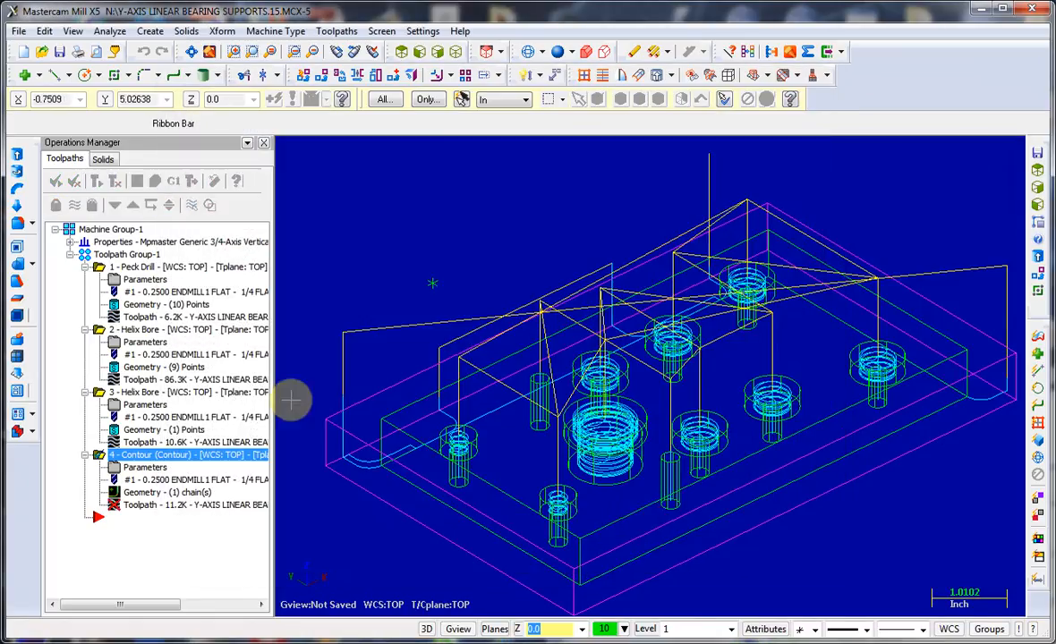
# Step: Regenerate the contour toolpath and run its solid verification, inspecting the simulated cut before closing it
pyautogui.click(118, 182)
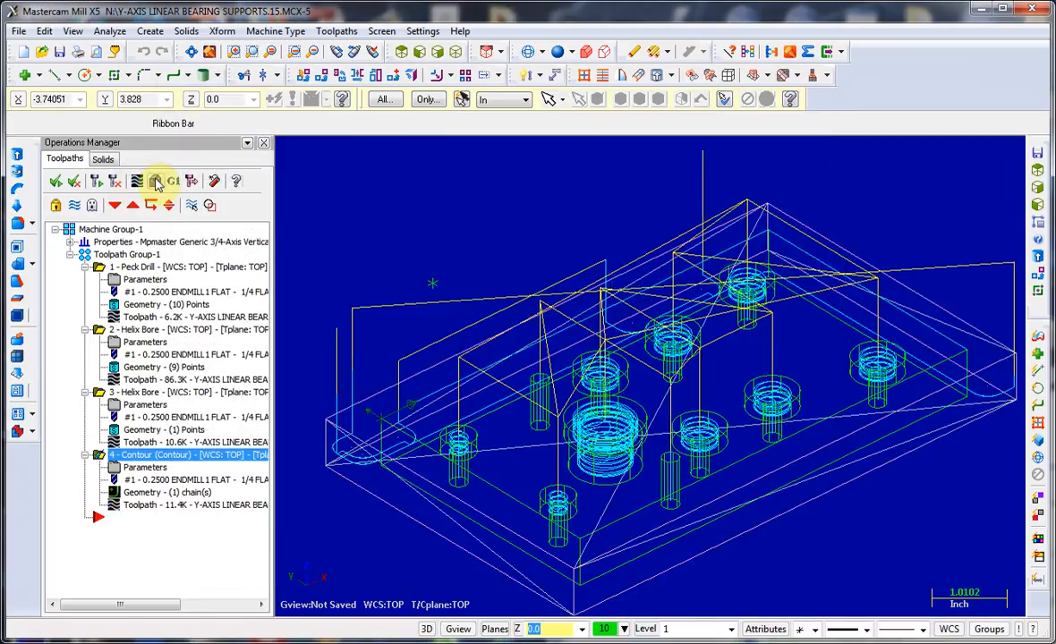
pyautogui.click(157, 182)
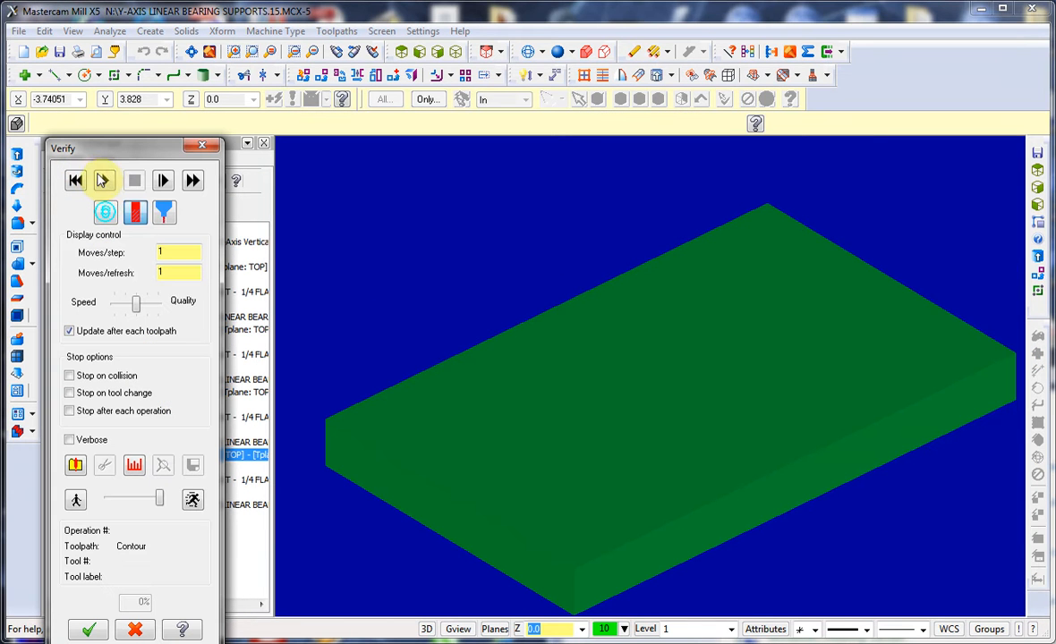
pyautogui.click(102, 180)
pyautogui.moveTo(595, 331)
pyautogui.mouseDown(button='middle')
pyautogui.moveTo(608, 376)
pyautogui.moveTo(601, 333)
pyautogui.mouseUp(button='middle')
pyautogui.click(134, 631)
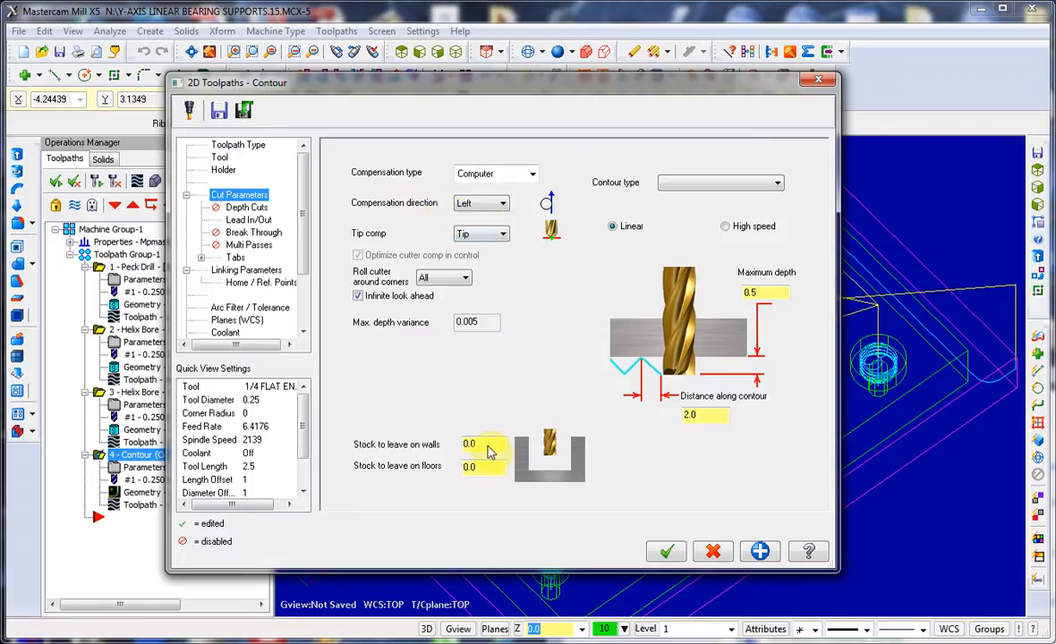
# Step: Review the contour's depth cuts, lead in/out, break through, multi passes, linking heights and compensation type options
pyautogui.click(247, 208)
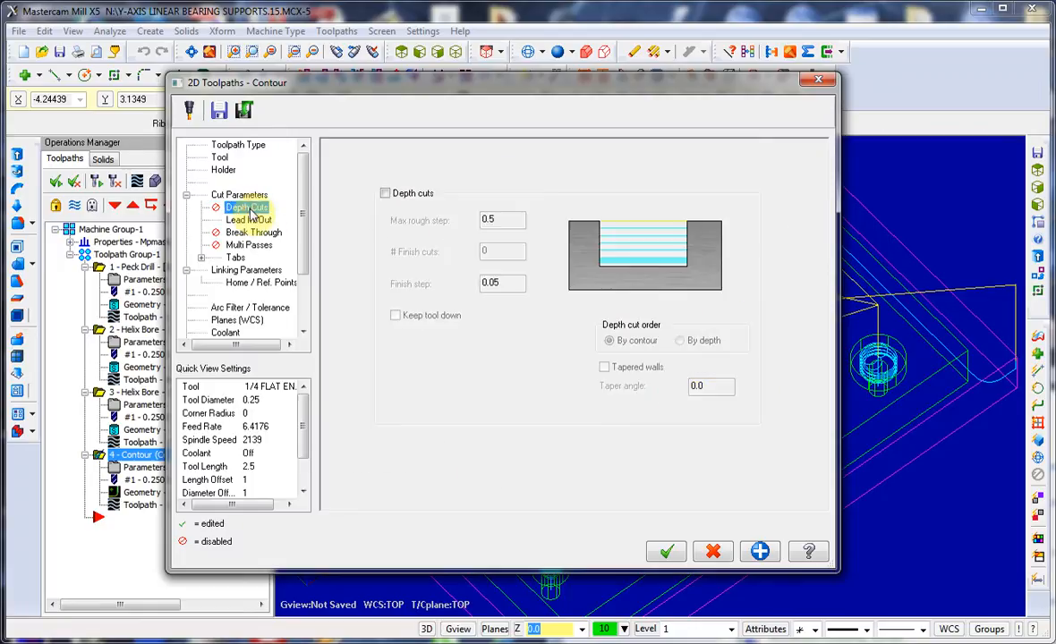
pyautogui.click(248, 219)
pyautogui.click(256, 233)
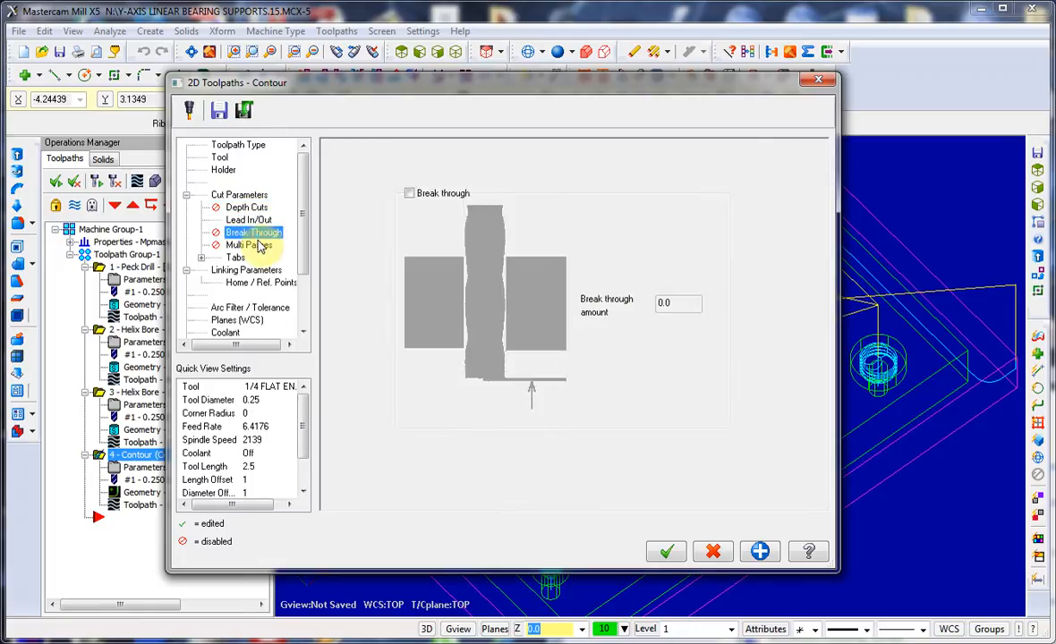
pyautogui.click(254, 244)
pyautogui.click(265, 220)
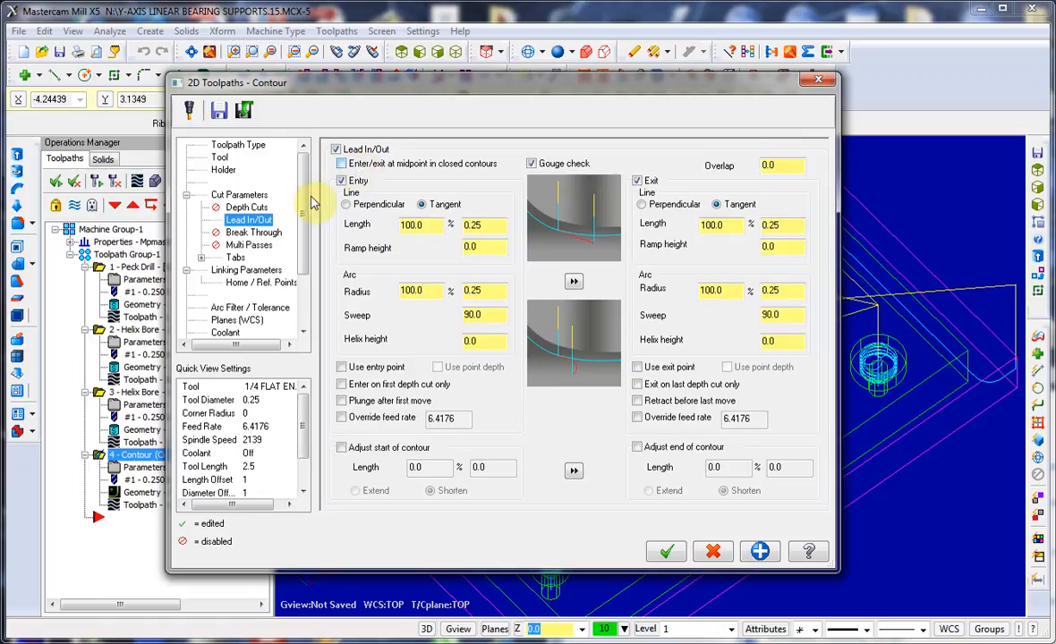
pyautogui.click(237, 272)
pyautogui.click(245, 283)
pyautogui.click(250, 271)
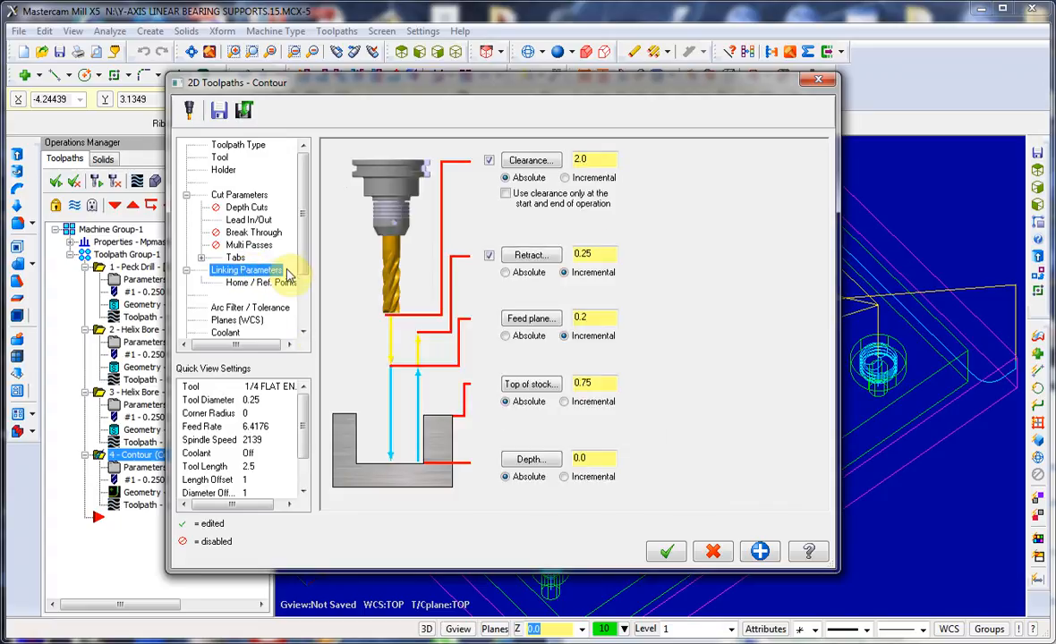
pyautogui.click(242, 197)
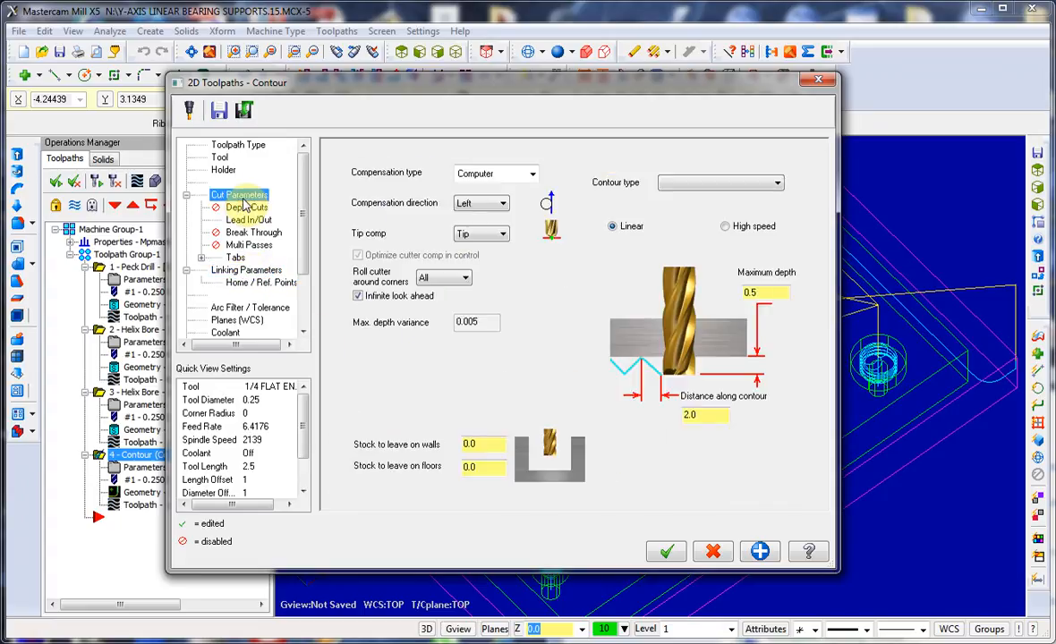
pyautogui.click(531, 178)
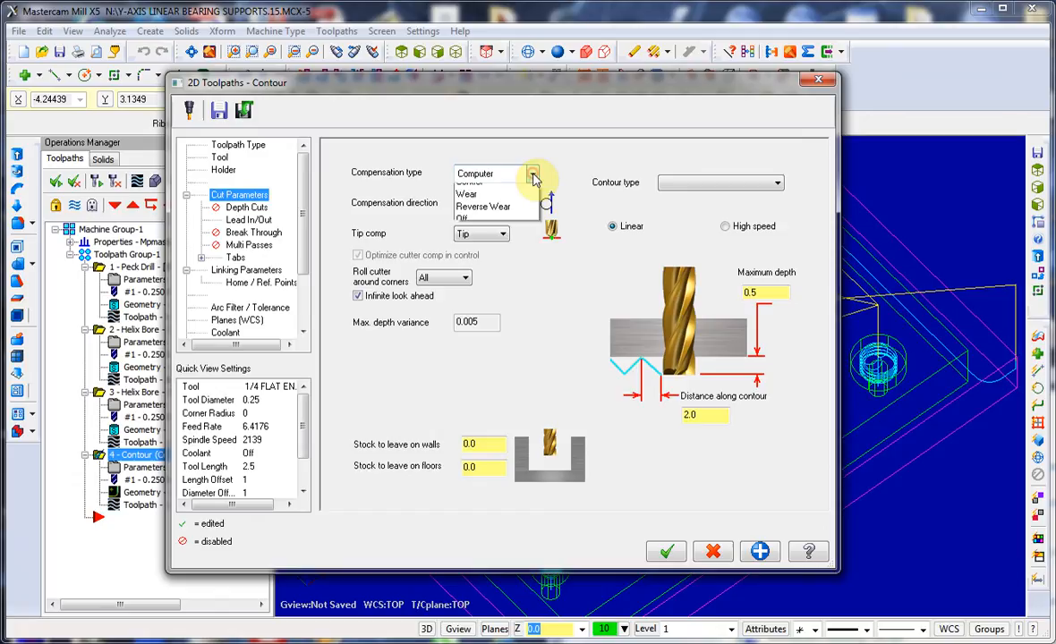
pyautogui.click(533, 179)
# Step: Re-enter the absolute depth in the contour's linking parameters and accept the parameters
pyautogui.click(234, 281)
pyautogui.click(232, 271)
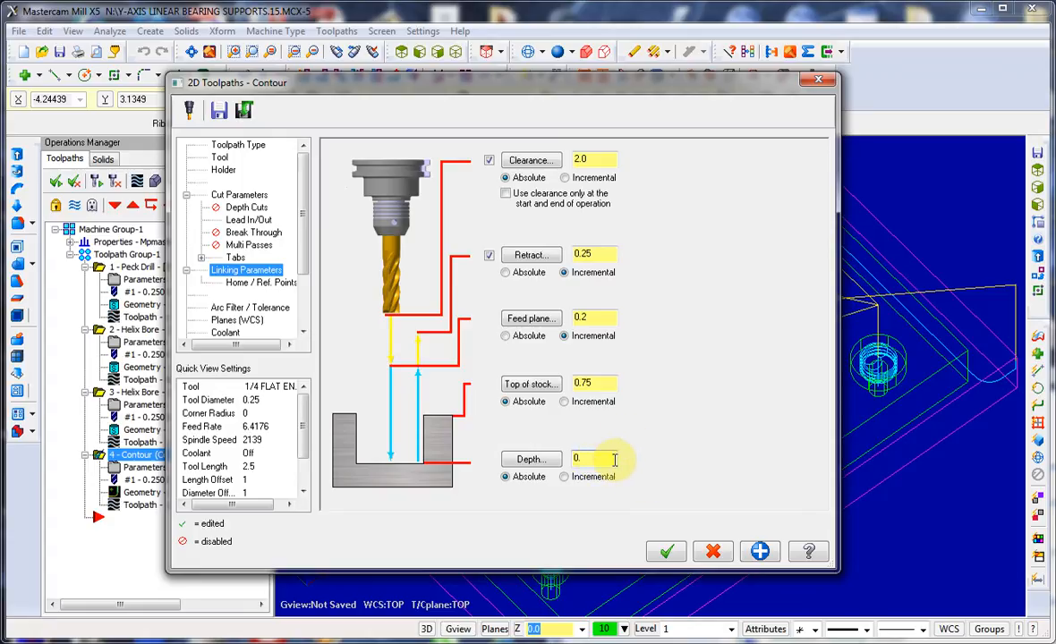
pyautogui.click(666, 551)
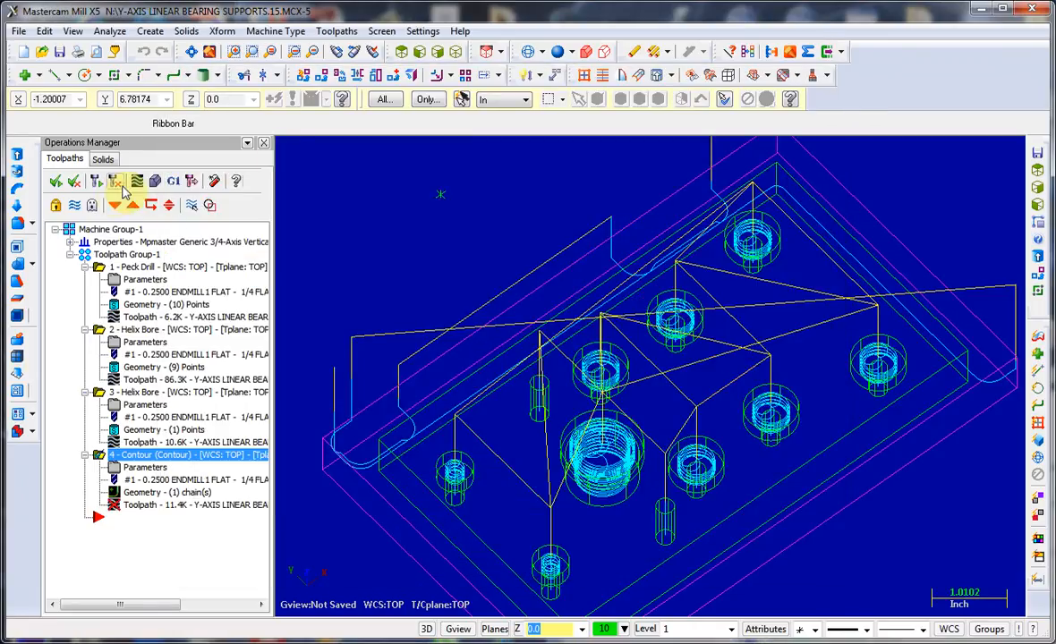
# Step: Regenerate the contour toolpath and run its solid verification, checking the cut before closing it
pyautogui.click(115, 183)
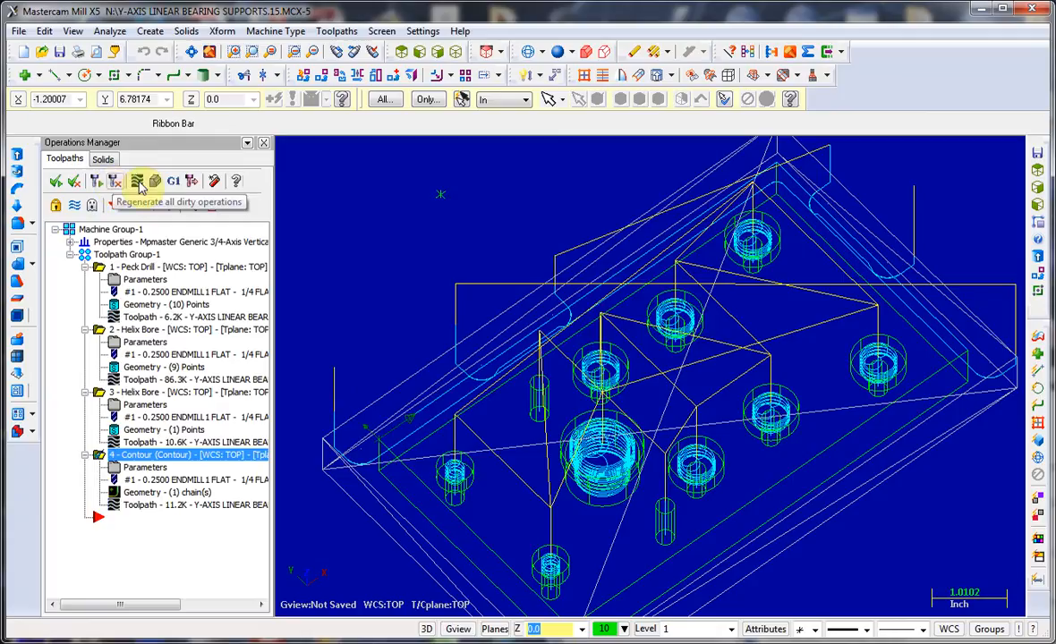
pyautogui.click(156, 185)
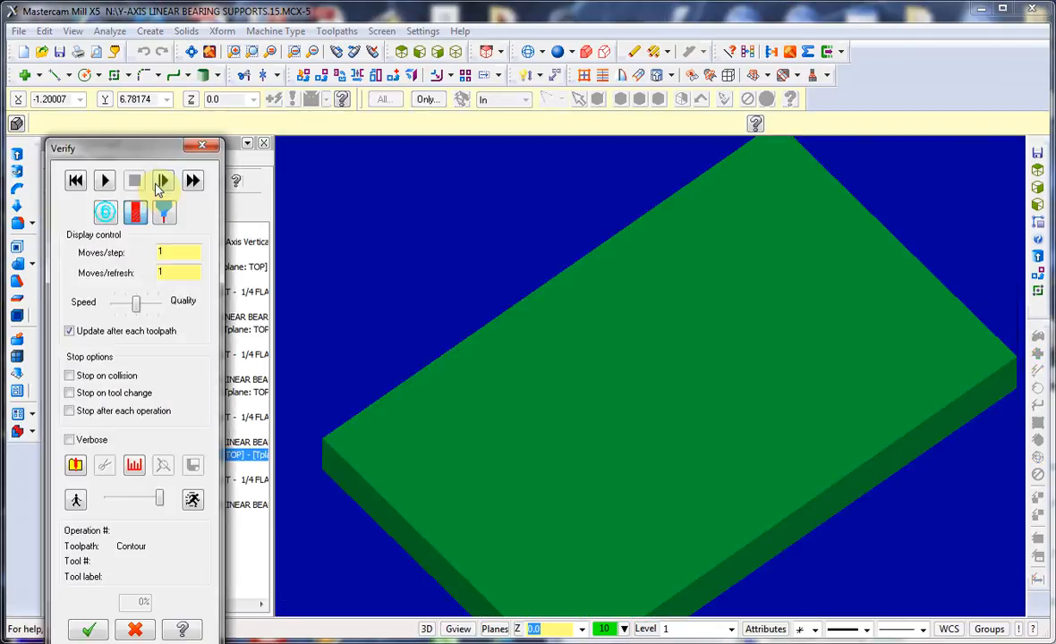
pyautogui.click(106, 181)
pyautogui.moveTo(467, 406)
pyautogui.mouseDown(button='middle')
pyautogui.moveTo(485, 441)
pyautogui.moveTo(459, 408)
pyautogui.moveTo(465, 394)
pyautogui.moveTo(463, 404)
pyautogui.mouseUp(button='middle')
pyautogui.click(89, 630)
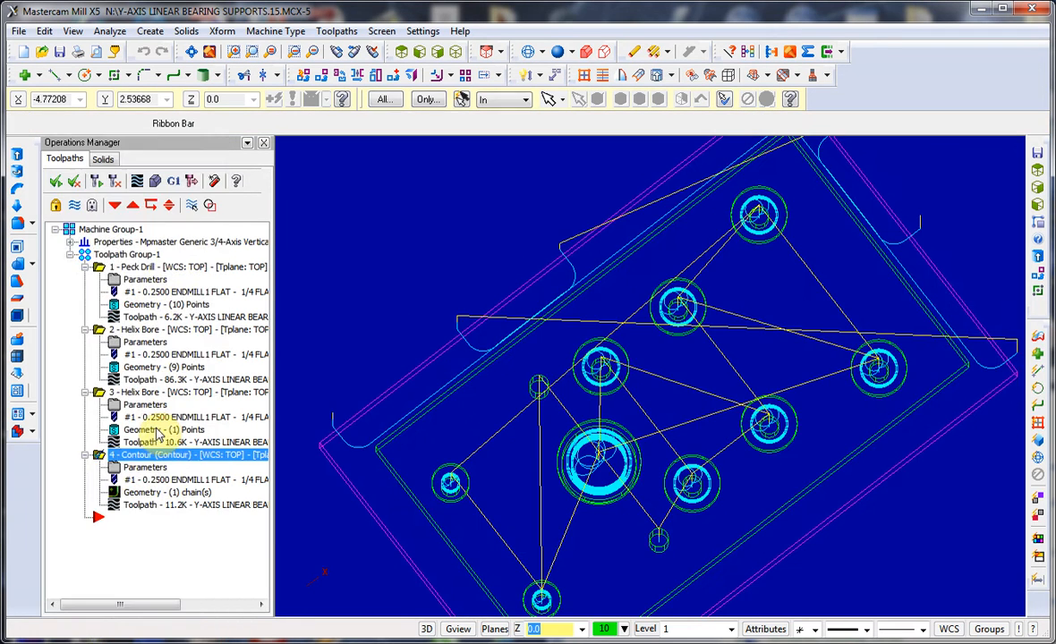
# Step: Check and accept the contour's linking parameters, and rerun the solid verification on the regenerated toolpath
pyautogui.click(154, 456)
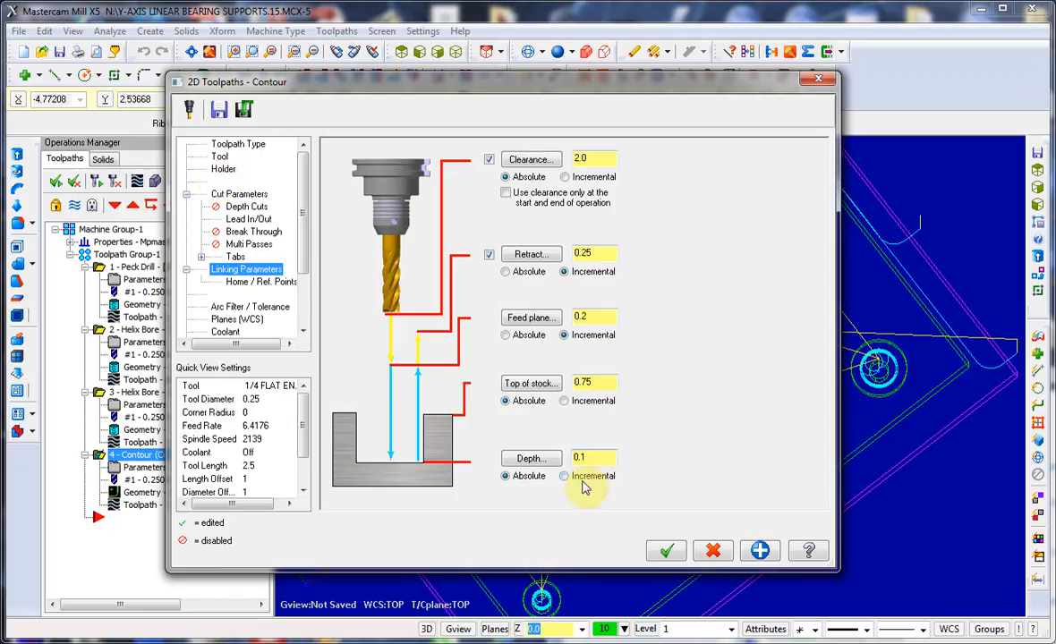
pyautogui.click(673, 551)
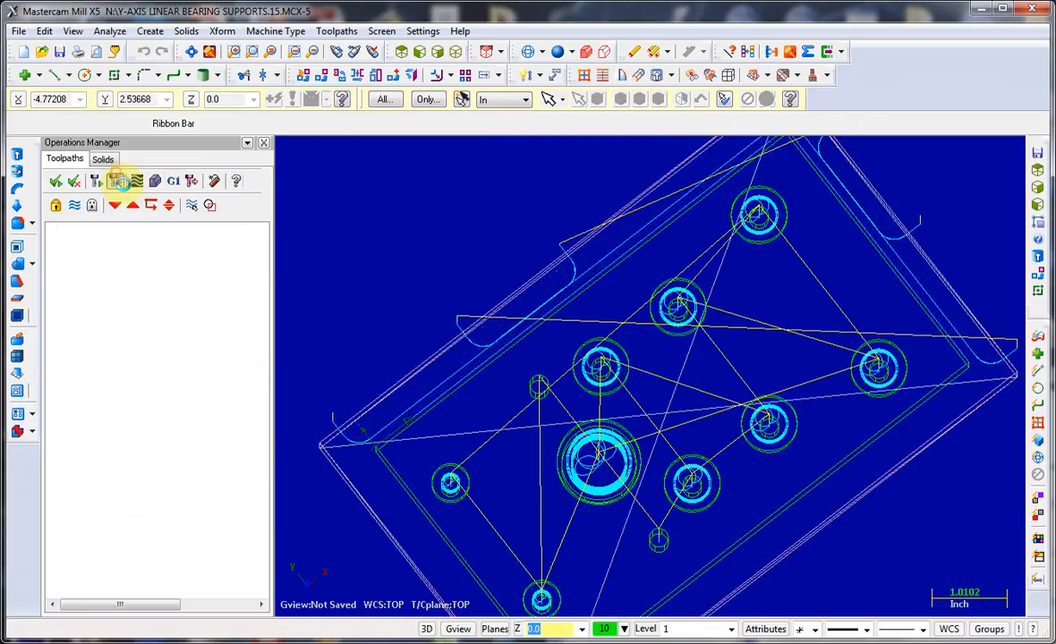
pyautogui.click(137, 180)
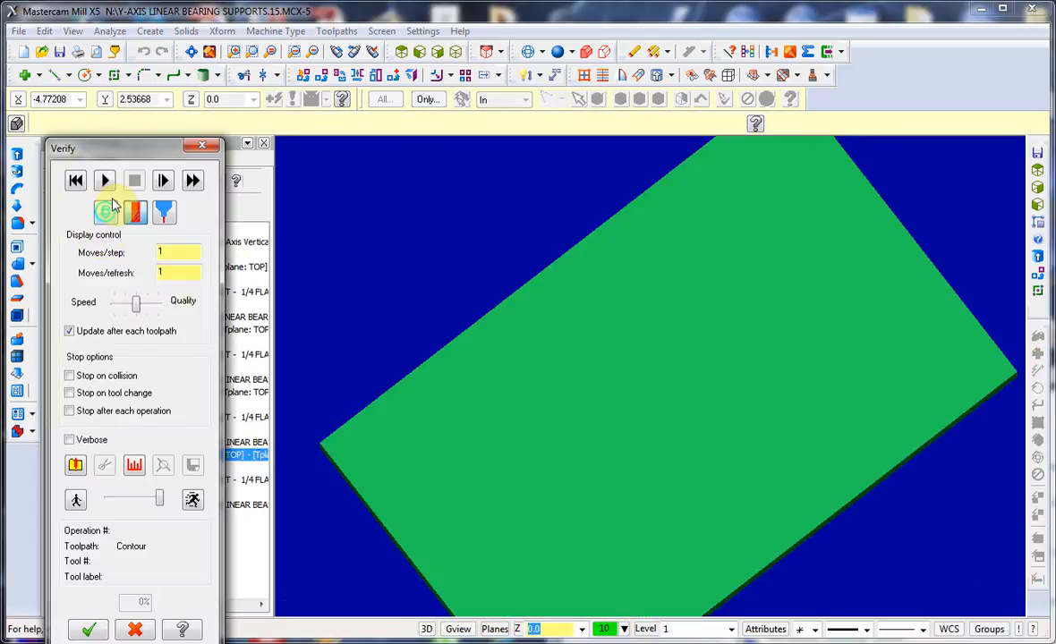
pyautogui.click(104, 181)
pyautogui.click(91, 629)
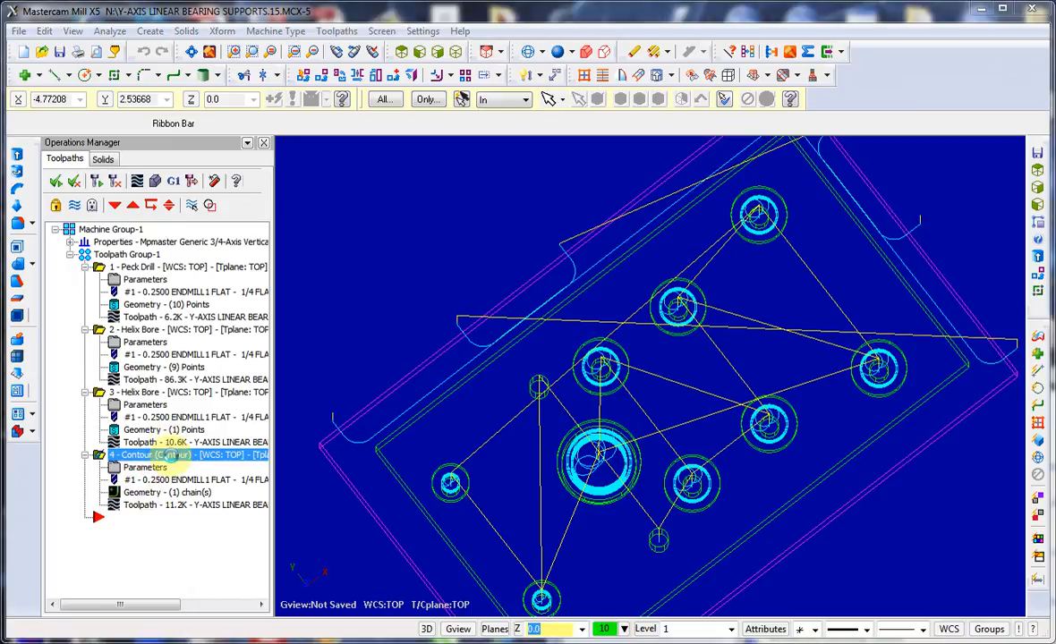
# Step: Set the contour's absolute depth to 0 and its compensation type to Control
pyautogui.click(146, 467)
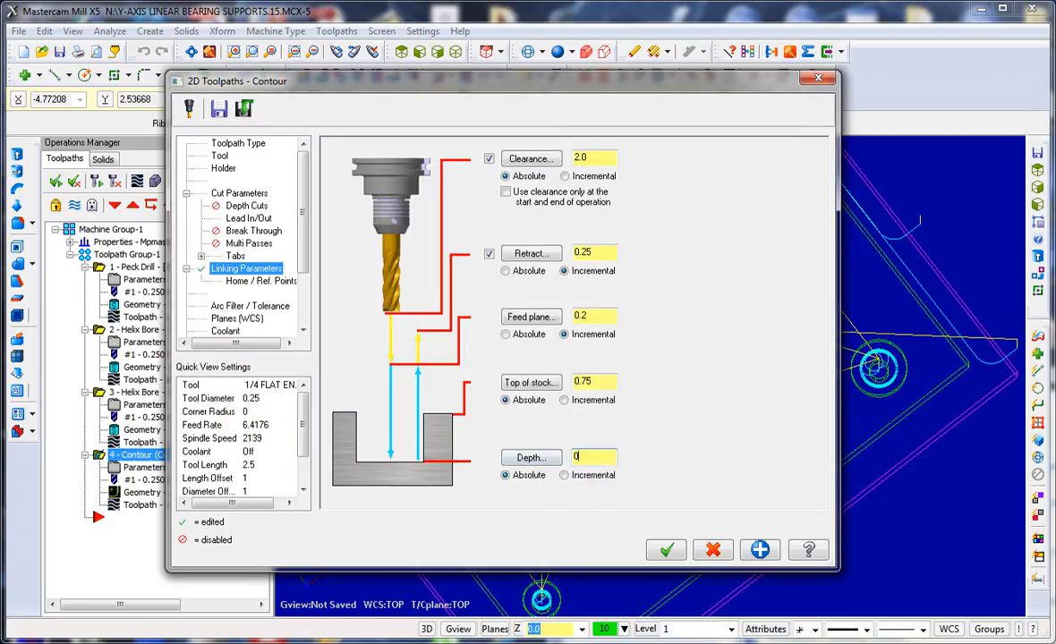
pyautogui.click(239, 193)
pyautogui.click(513, 173)
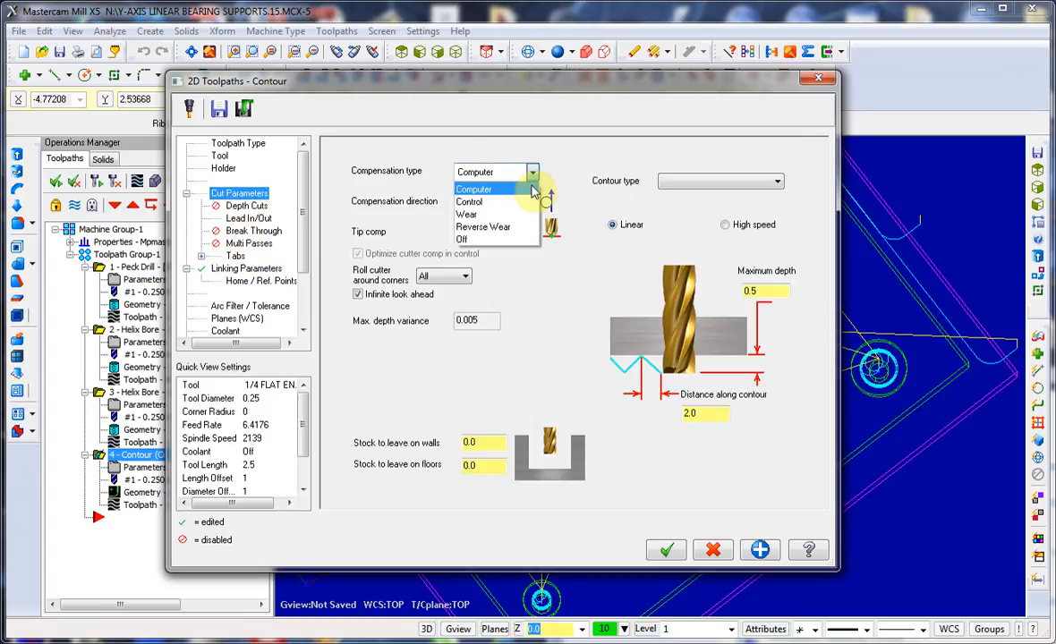
pyautogui.click(482, 191)
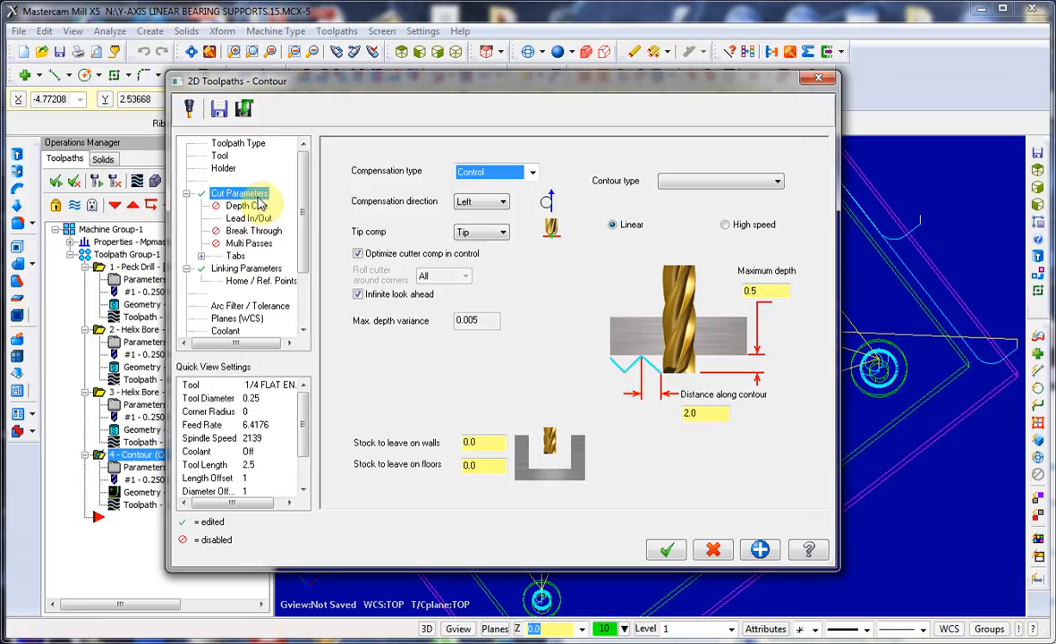
# Step: Review the contour's tab and tab cutoff settings and accept the parameters
pyautogui.click(234, 256)
pyautogui.click(200, 256)
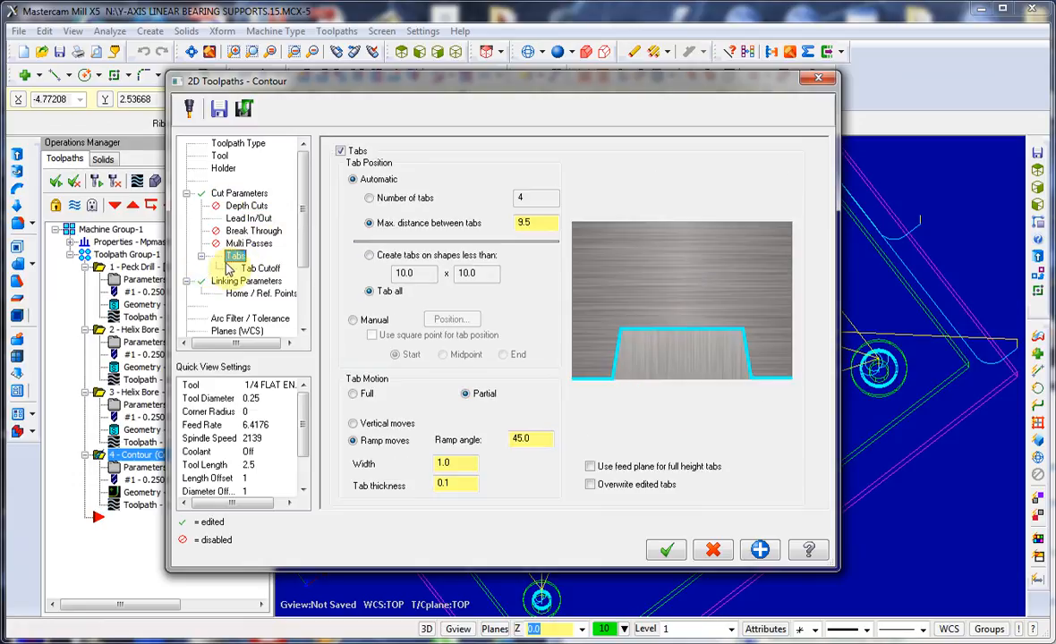
pyautogui.click(259, 268)
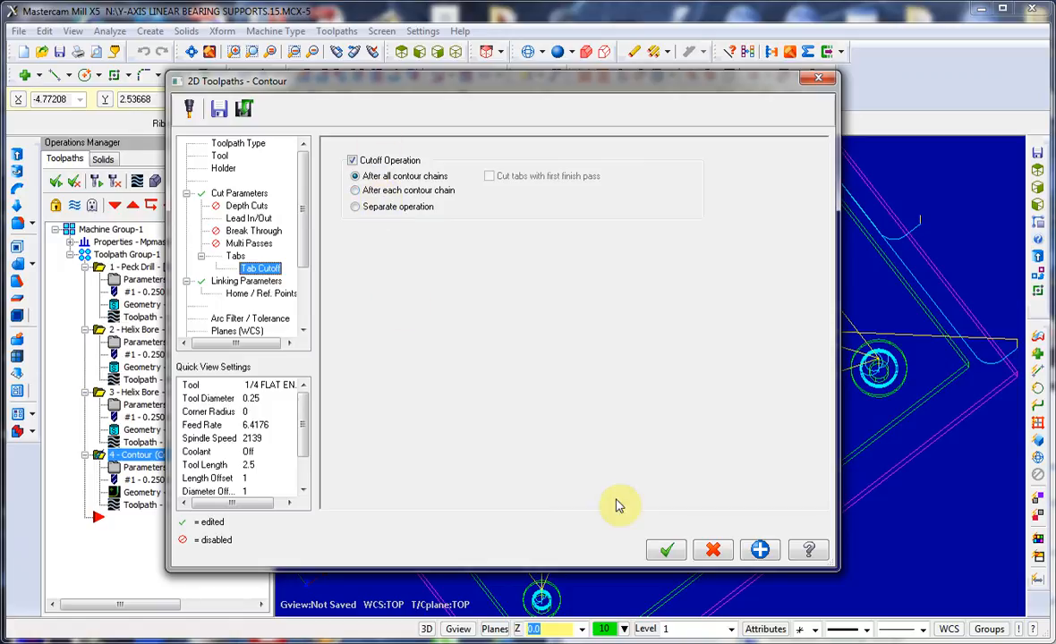
pyautogui.click(664, 552)
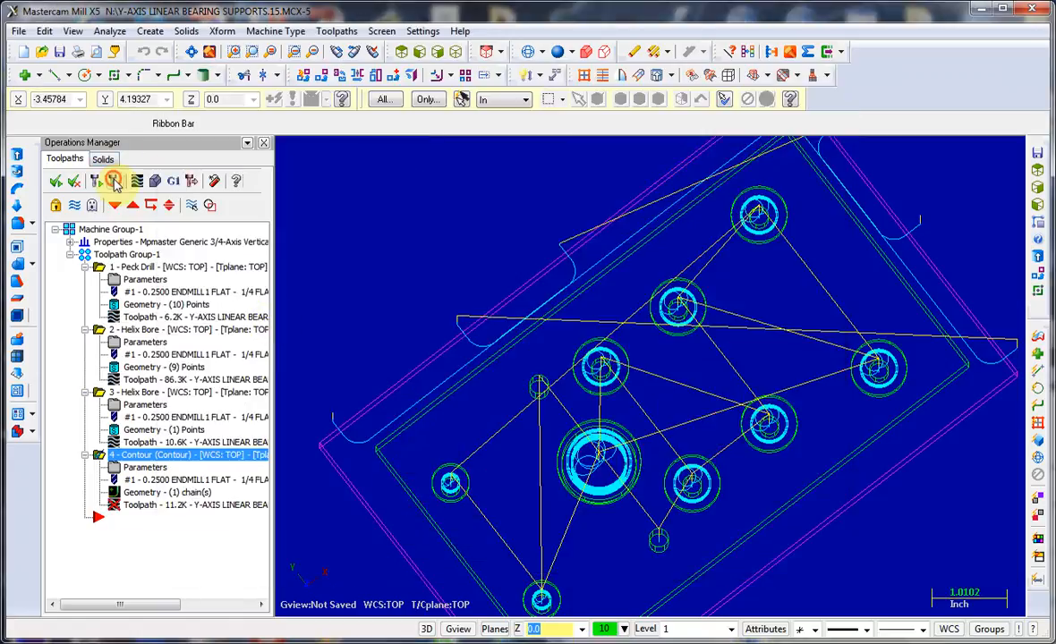
# Step: Verify the regenerated contour toolpath and inspect the simulated cuts and tabs closely around the plate's corner
pyautogui.click(155, 180)
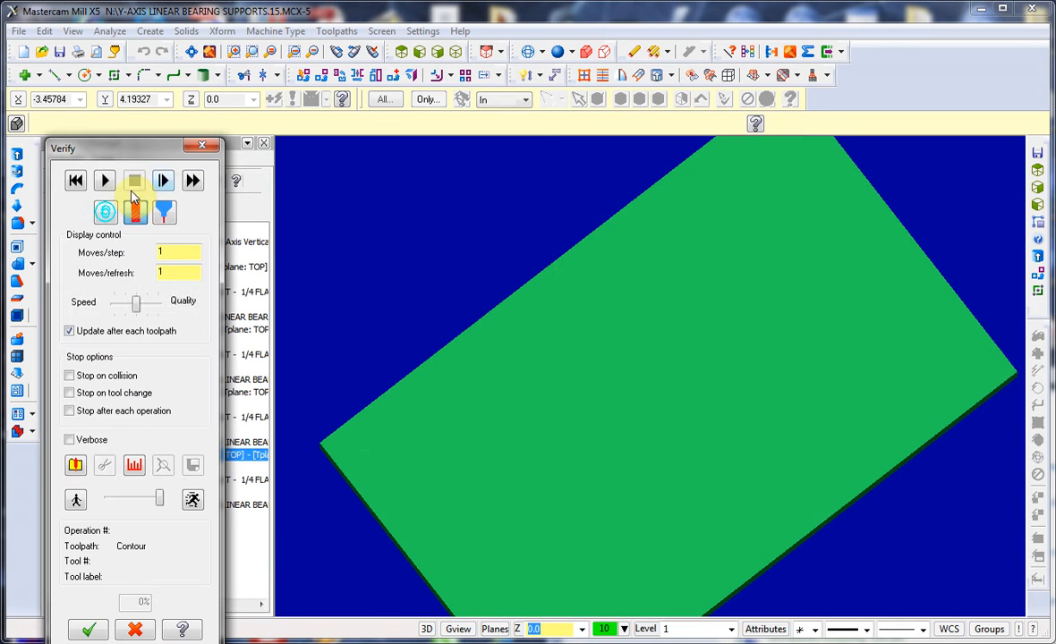
pyautogui.click(105, 181)
pyautogui.moveTo(472, 391); pyautogui.dragTo(539, 244, button='middle')
pyautogui.scroll(5, 539, 245)
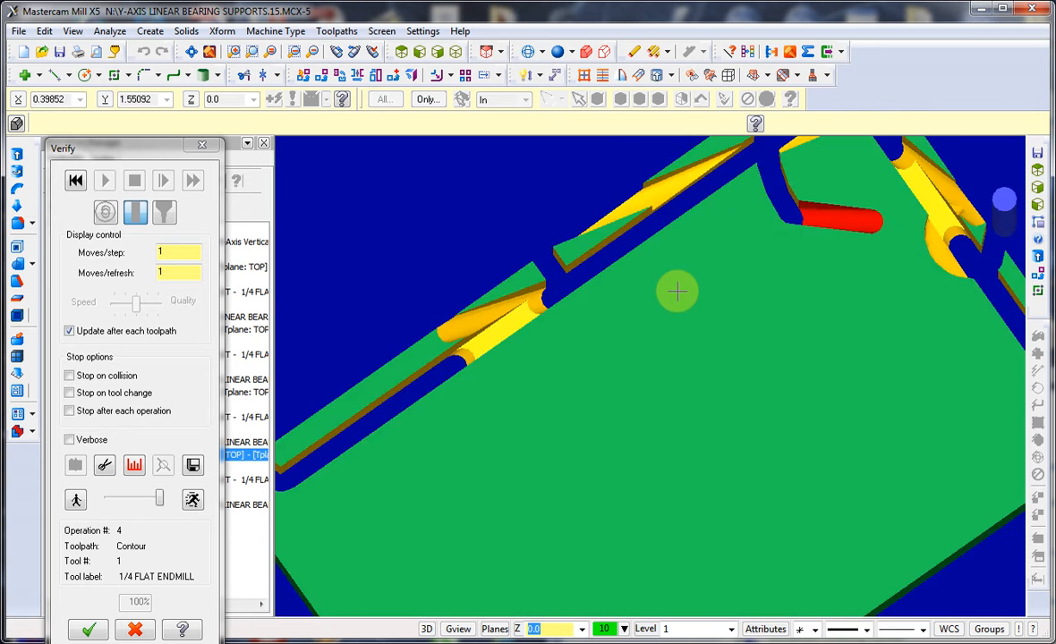
pyautogui.moveTo(676, 291); pyautogui.dragTo(849, 603, button='middle')
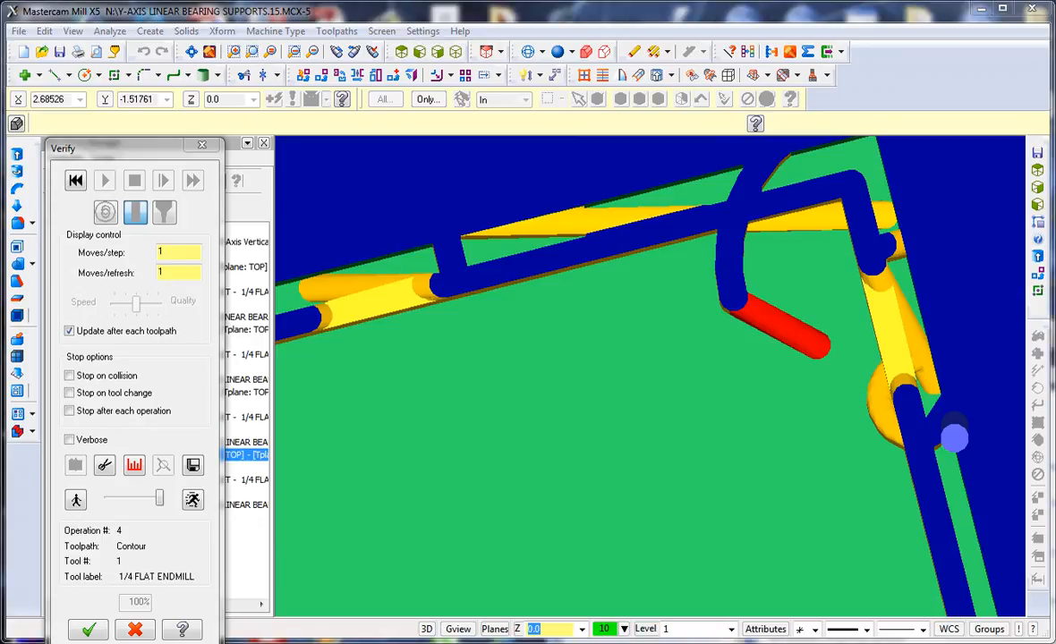
pyautogui.press('Escape')
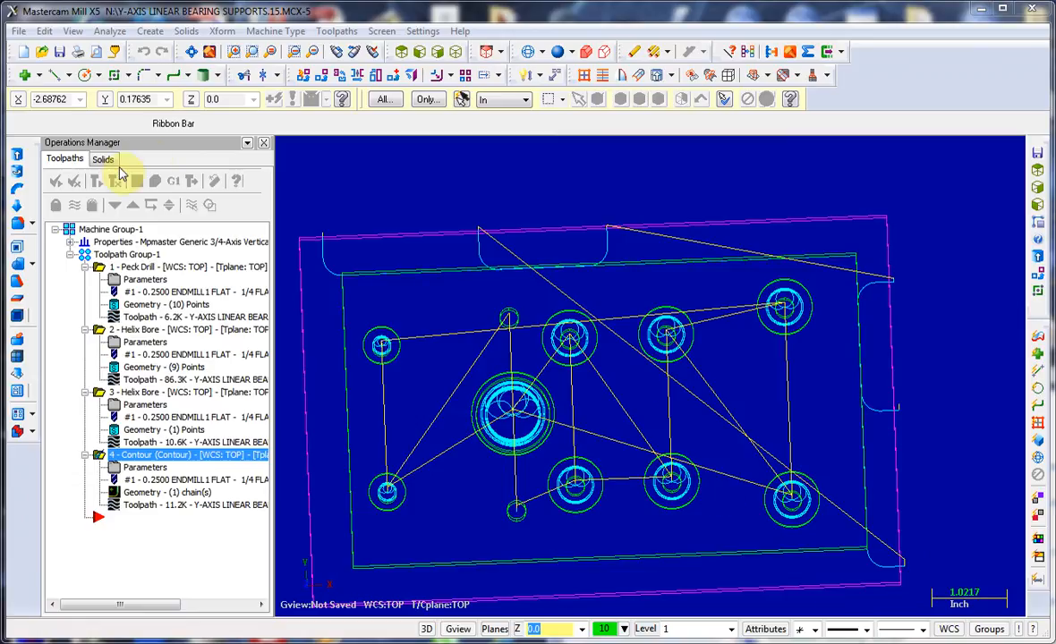
# Step: Lower the verification's simulation speed to its slowest setting and close the verification
pyautogui.click(155, 161)
pyautogui.click(155, 182)
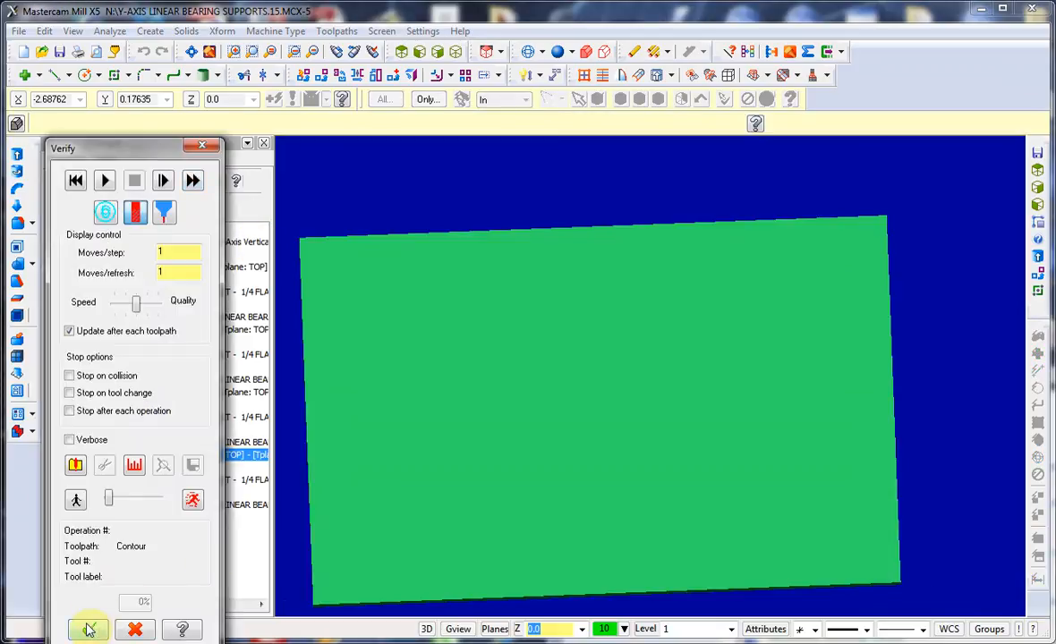
pyautogui.click(136, 629)
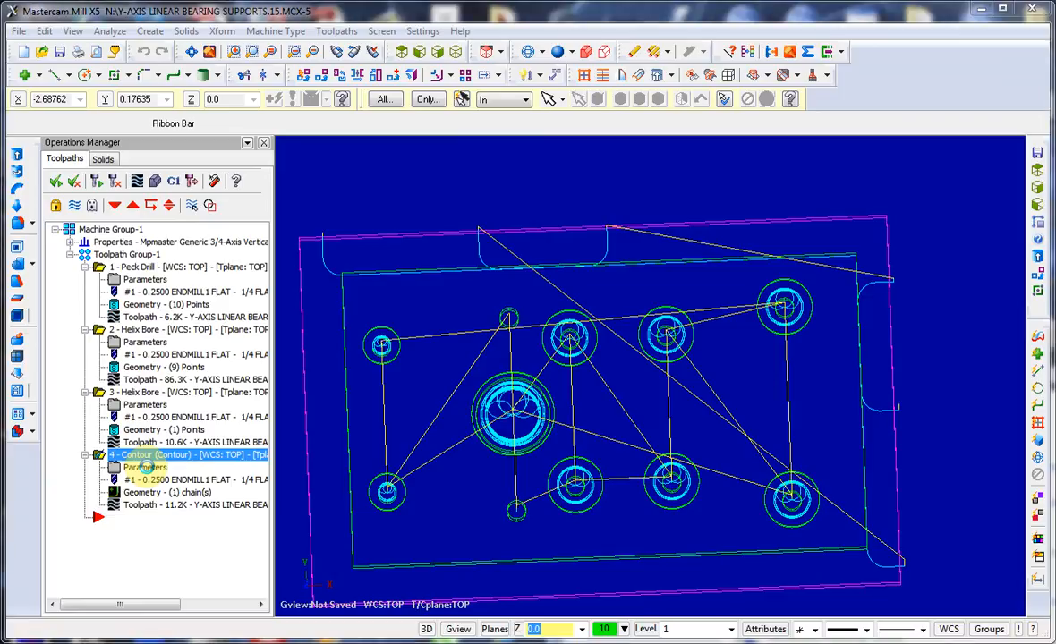
# Step: Choose Off as the contour's compensation type and accept the parameters
pyautogui.click(145, 467)
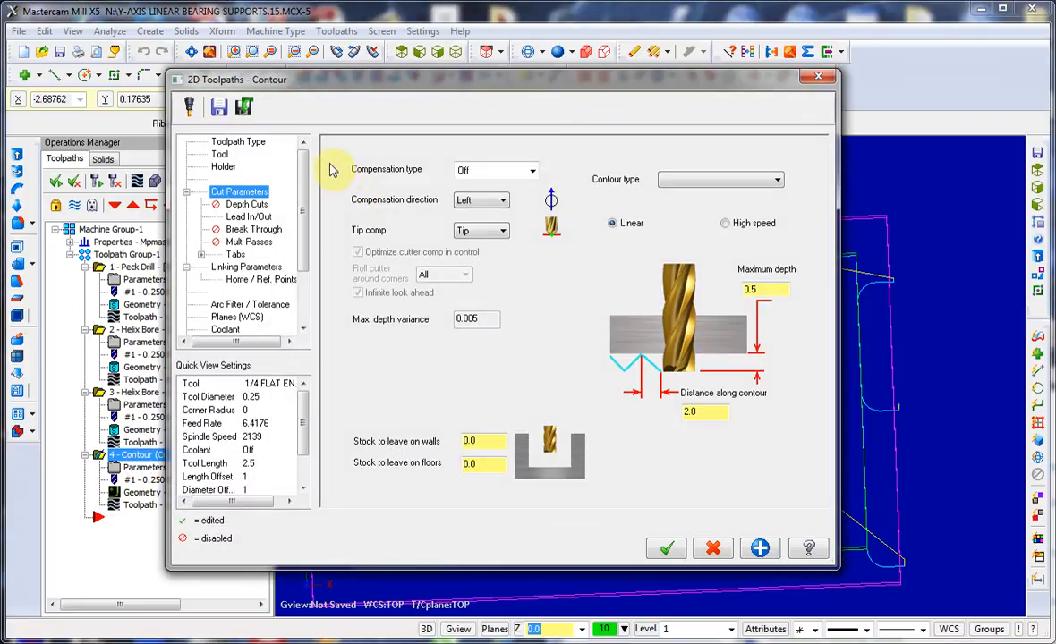
pyautogui.click(522, 171)
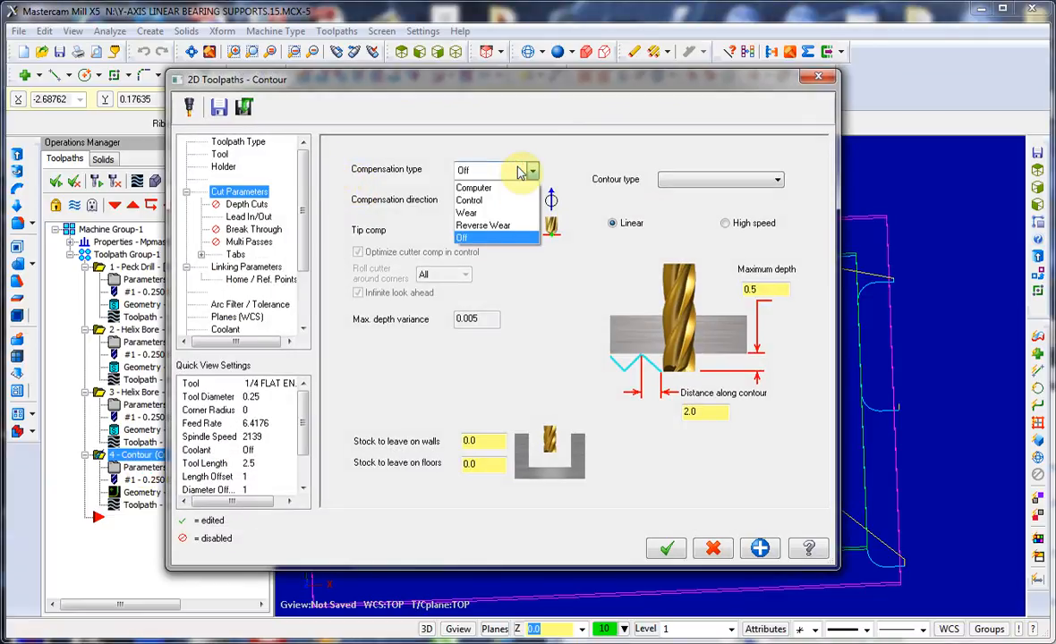
pyautogui.click(526, 240)
pyautogui.click(666, 546)
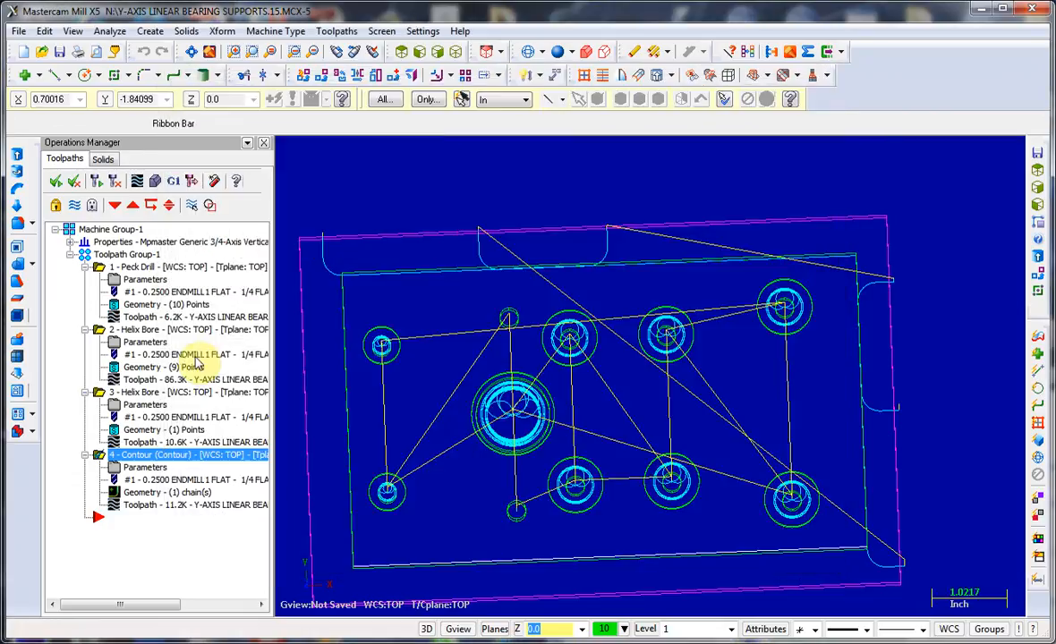
# Step: Run the contour's solid verification at slow speed and examine where the cut runs relative to the part edge
pyautogui.click(153, 181)
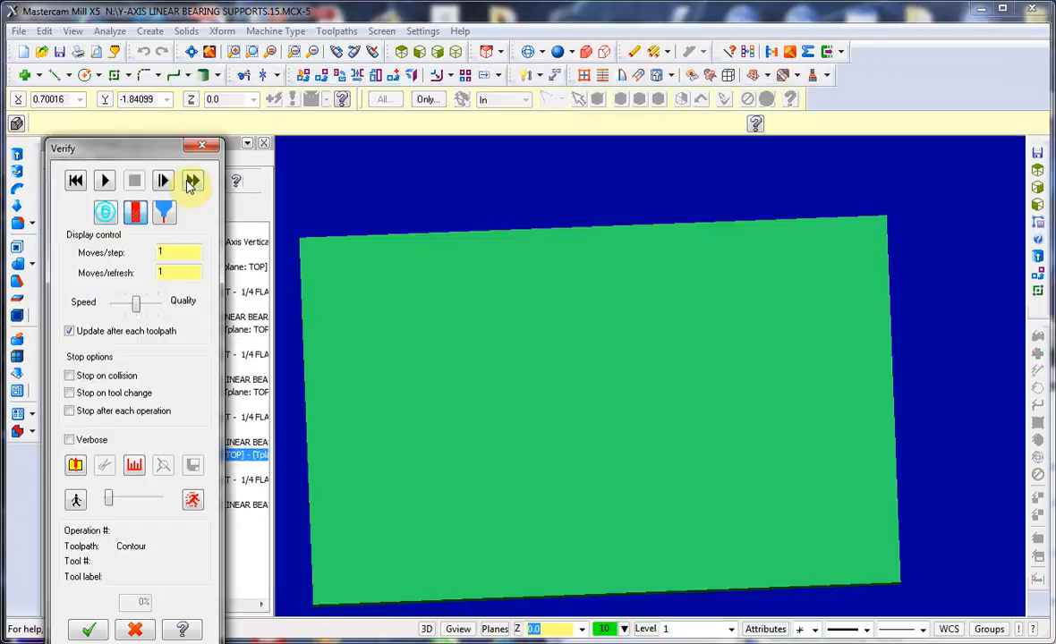
pyautogui.click(106, 180)
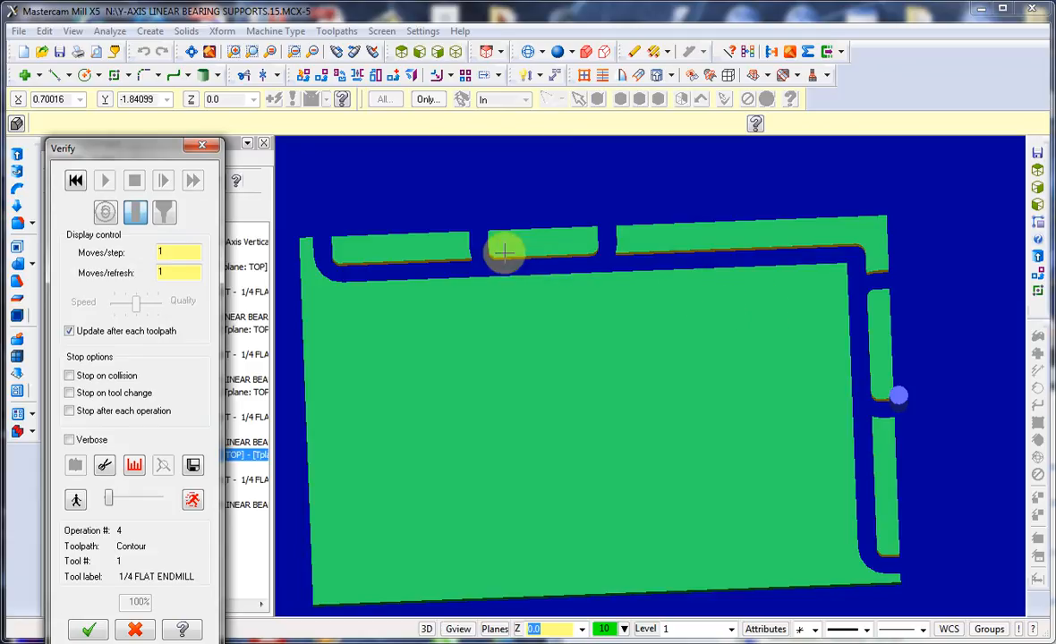
pyautogui.click(93, 631)
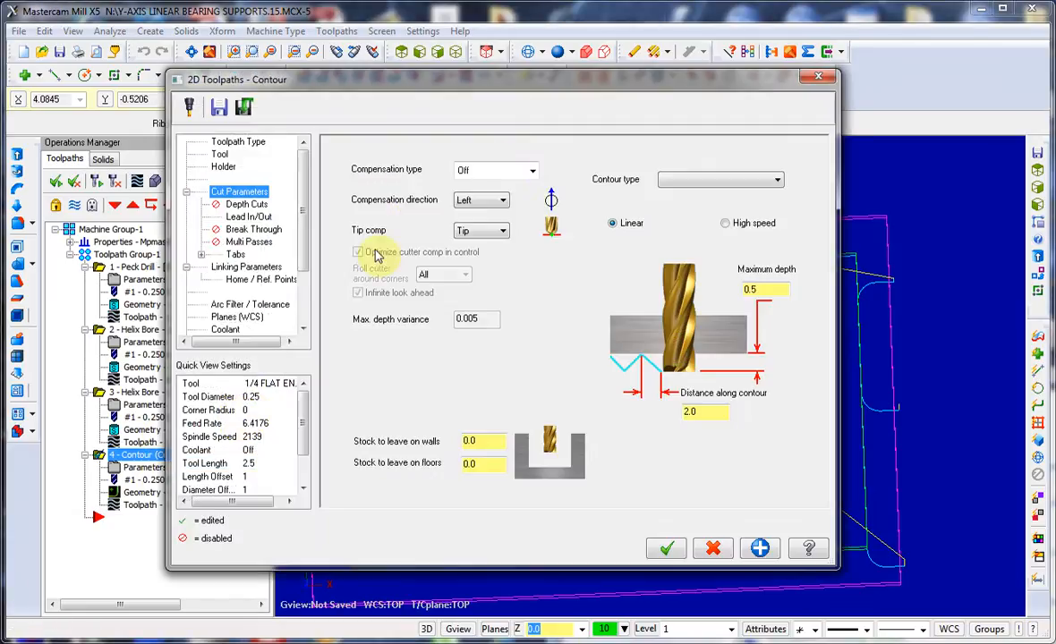
# Step: Set the contour's compensation type to Computer and accept the parameters
pyautogui.click(531, 170)
pyautogui.click(523, 182)
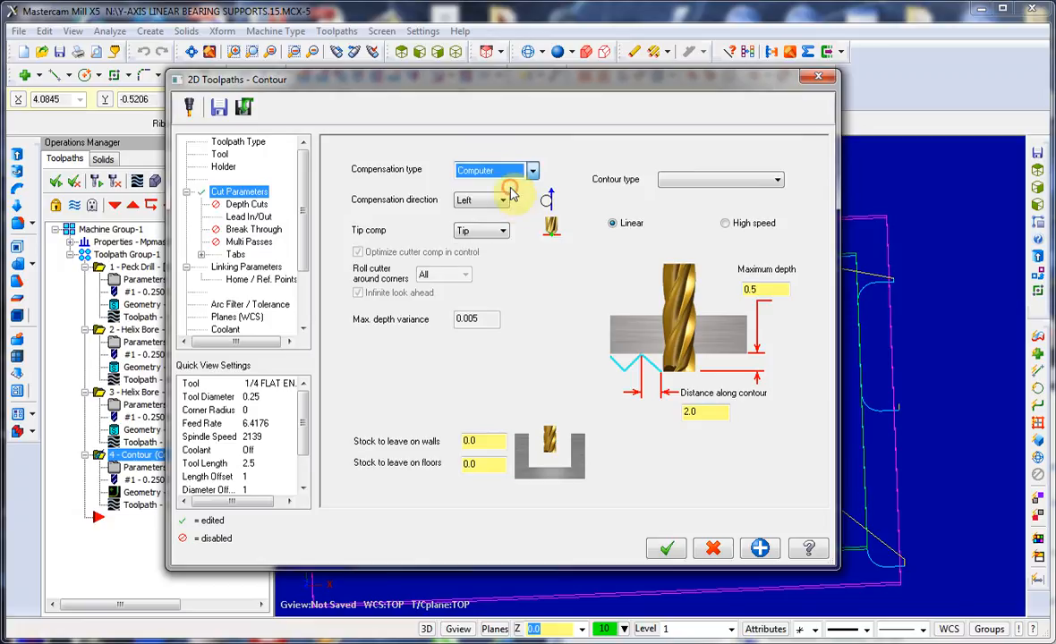
pyautogui.click(665, 548)
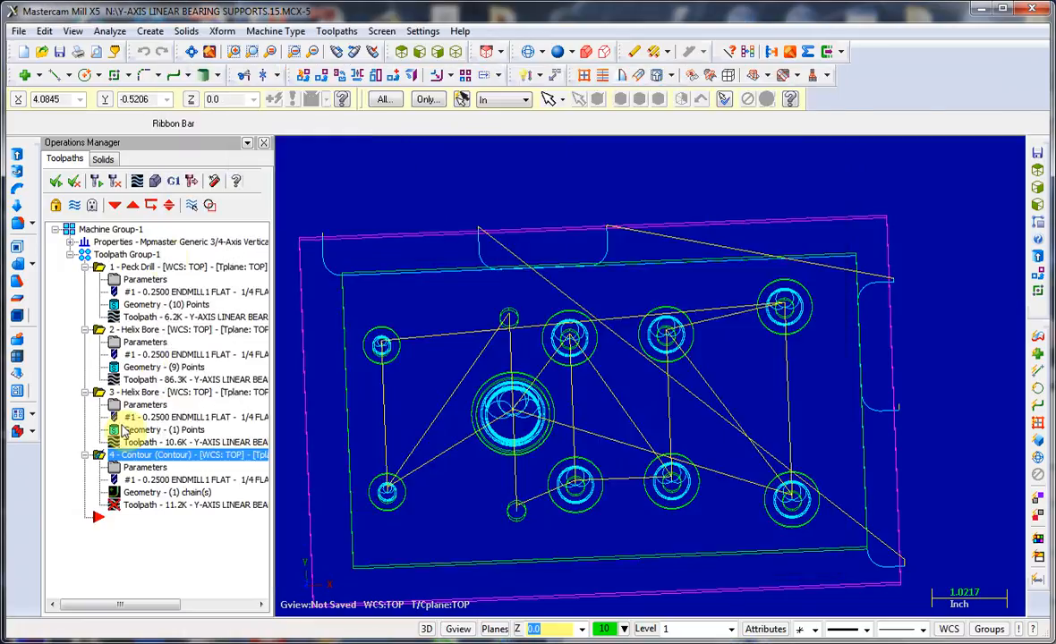
# Step: Regenerate the contour with Computer compensation and play its solid verification to check the outer cut
pyautogui.click(136, 182)
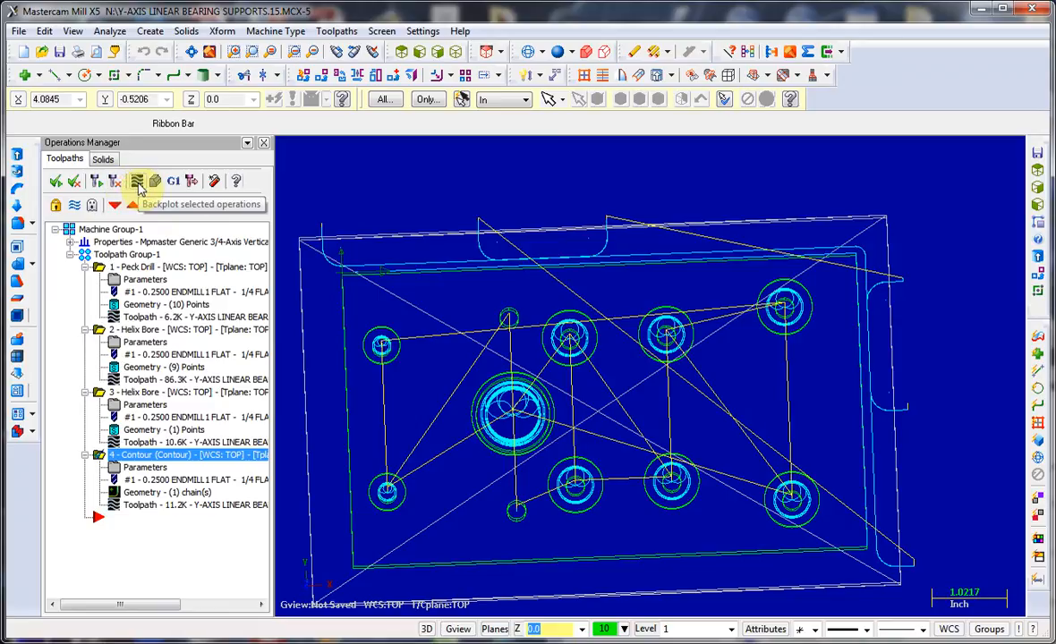
pyautogui.click(156, 184)
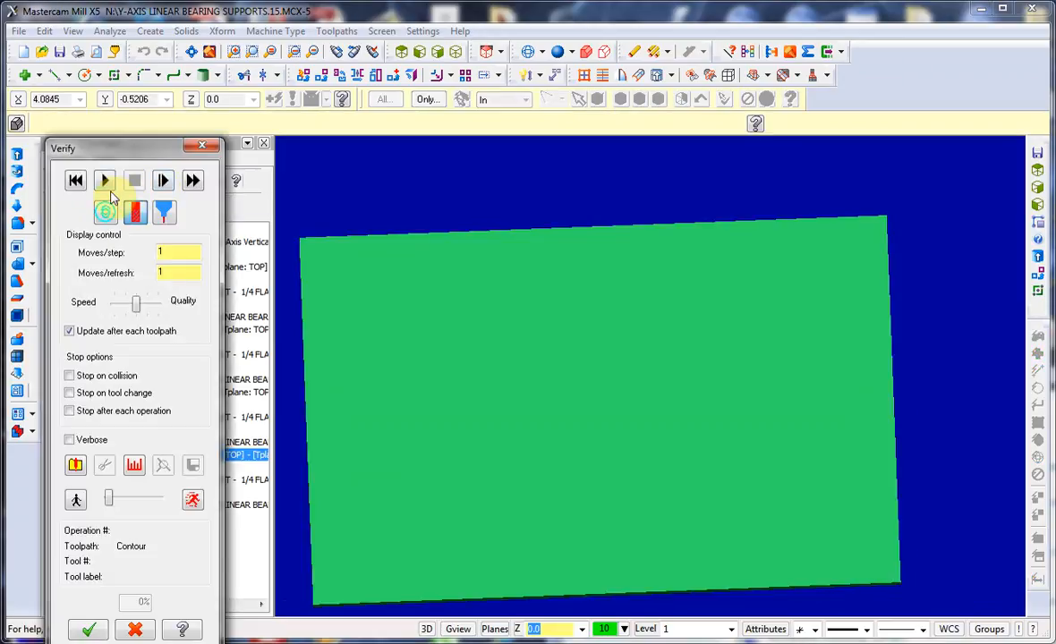
pyautogui.click(104, 181)
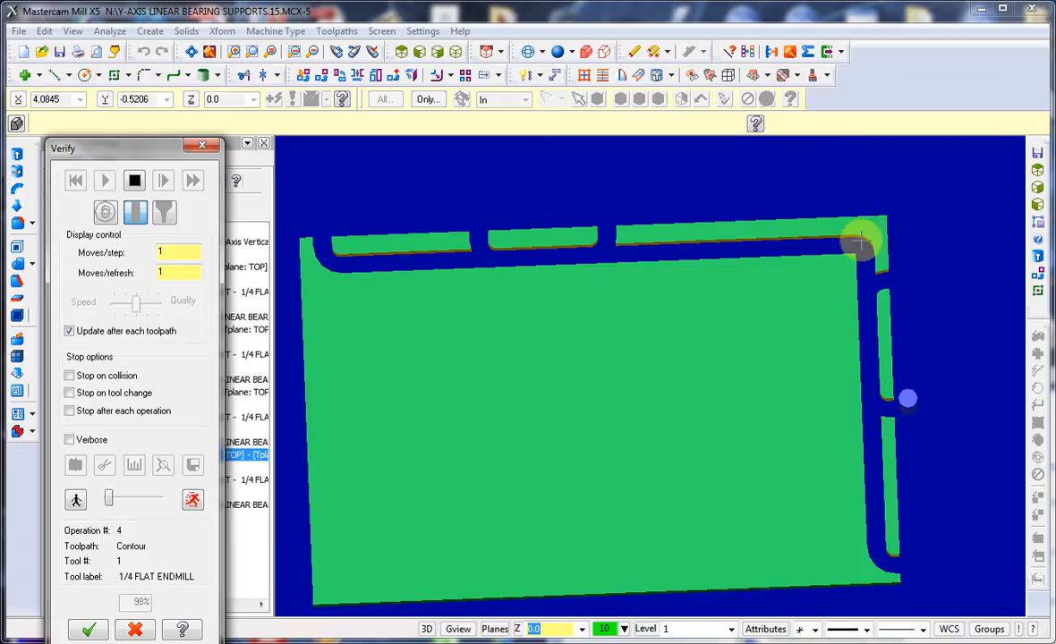
pyautogui.click(105, 631)
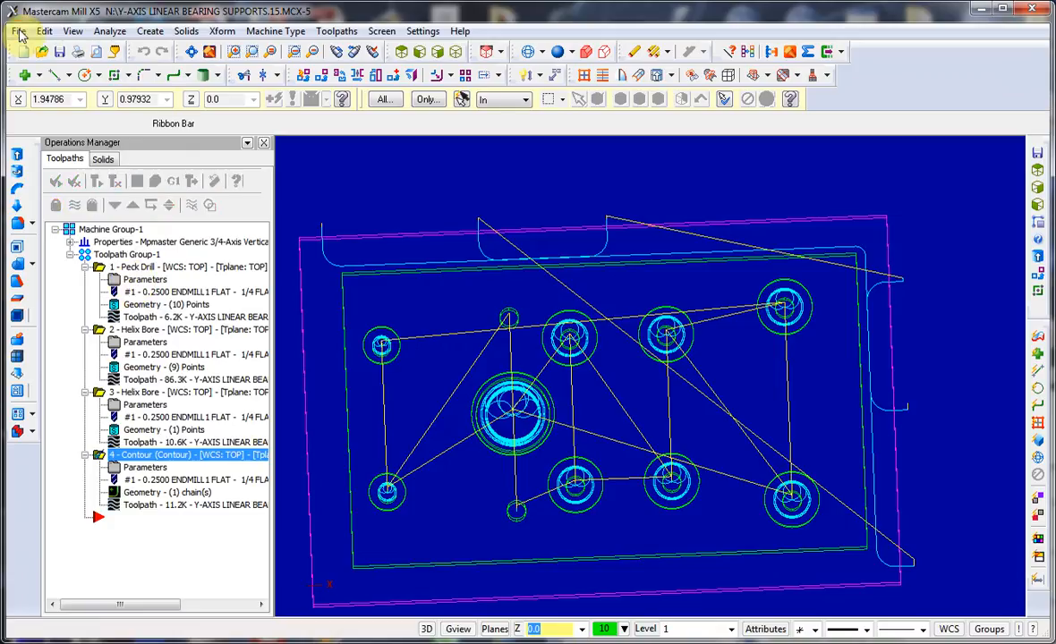
# Step: Save the file under the new name Y-AXIS LINEAR BEARING SUPPORTS.16.MCX-5 on the removable disk
pyautogui.click(18, 30)
pyautogui.click(61, 170)
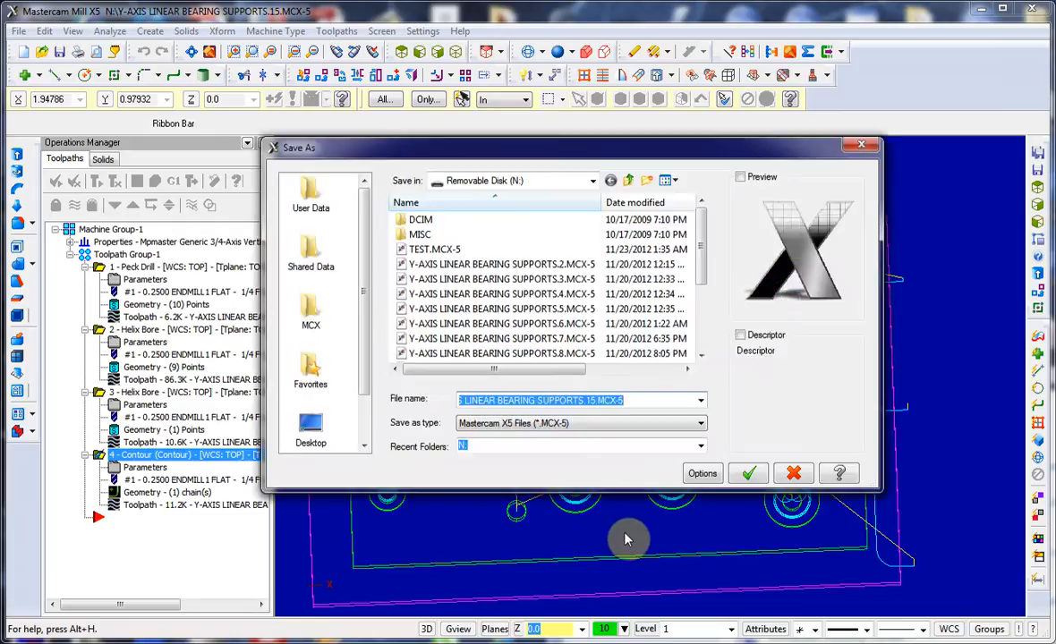
pyautogui.click(592, 403)
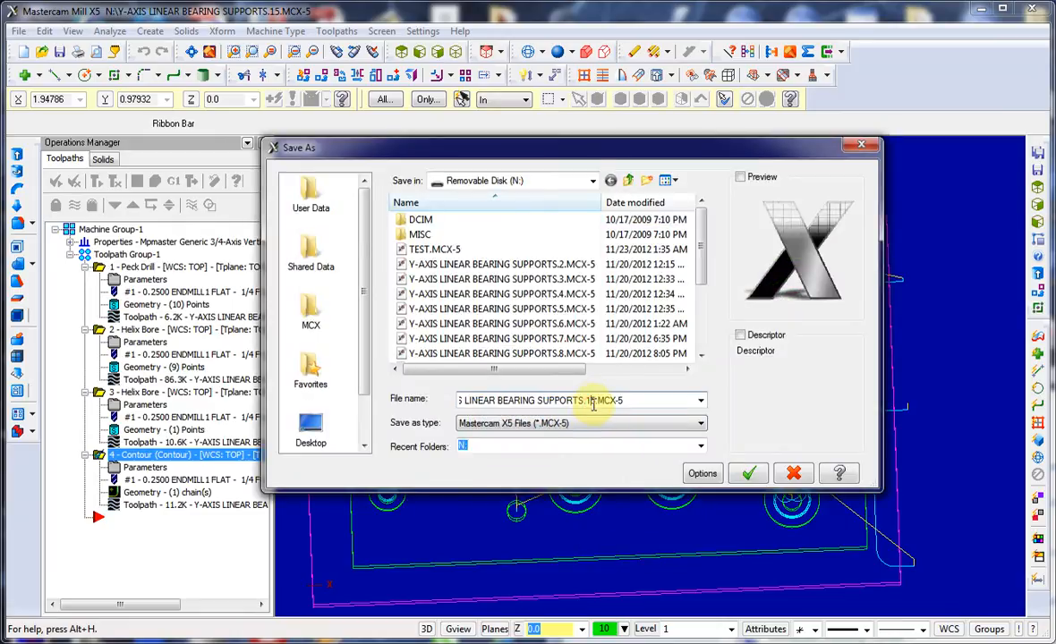
pyautogui.click(754, 473)
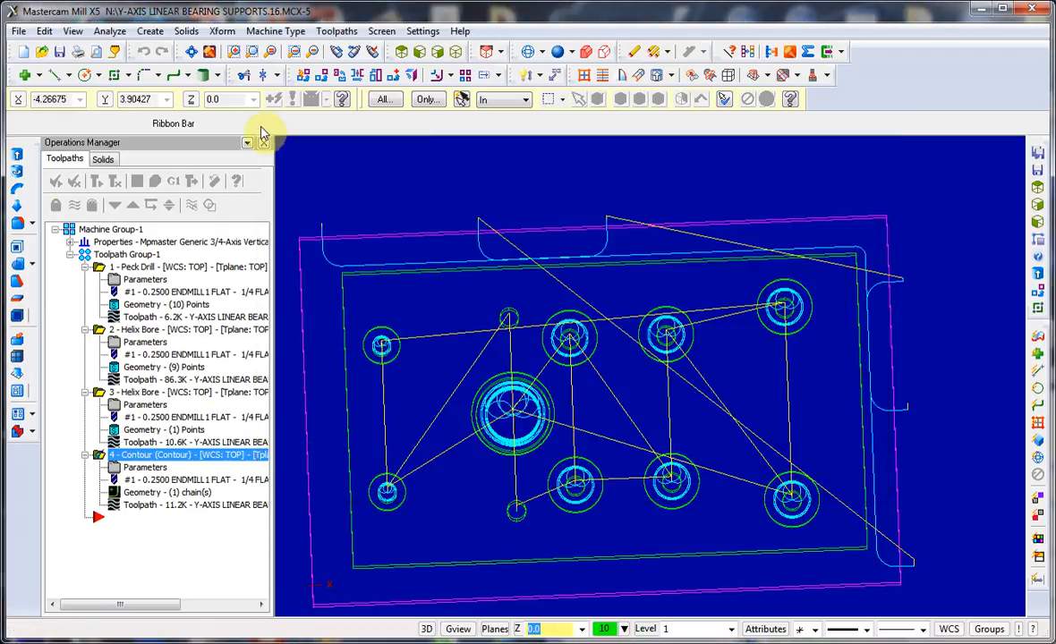
# Step: Delete the existing contour operation from the toolpath group
pyautogui.rightClick(147, 456)
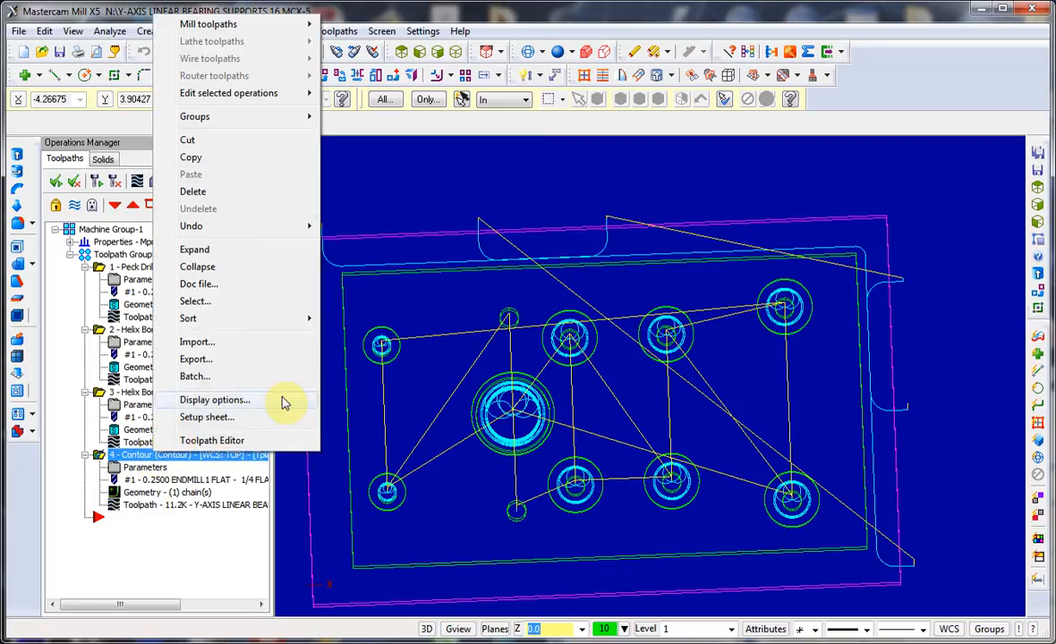
pyautogui.rightClick(190, 569)
pyautogui.rightClick(167, 460)
pyautogui.click(223, 196)
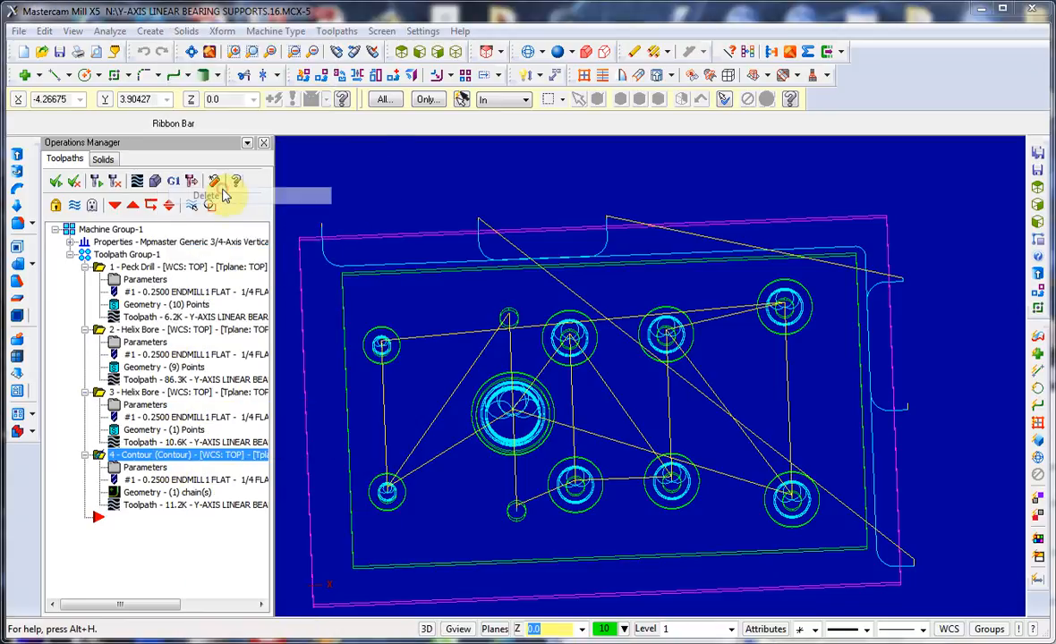
pyautogui.click(570, 385)
# Step: Start a new contour toolpath and chain two runs along the plate's upper outline with C-plane chaining and the Inside option
pyautogui.moveTo(299, 297); pyautogui.dragTo(264, 254, button='middle')
pyautogui.moveTo(358, 305); pyautogui.dragTo(451, 378, button='middle')
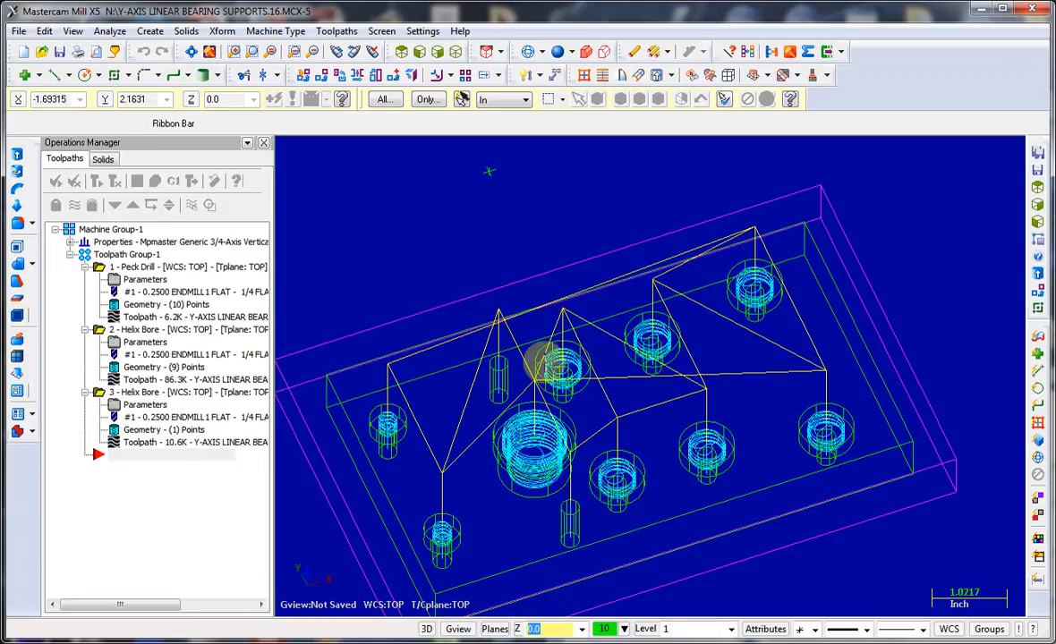
pyautogui.moveTo(394, 358); pyautogui.dragTo(323, 349, button='middle')
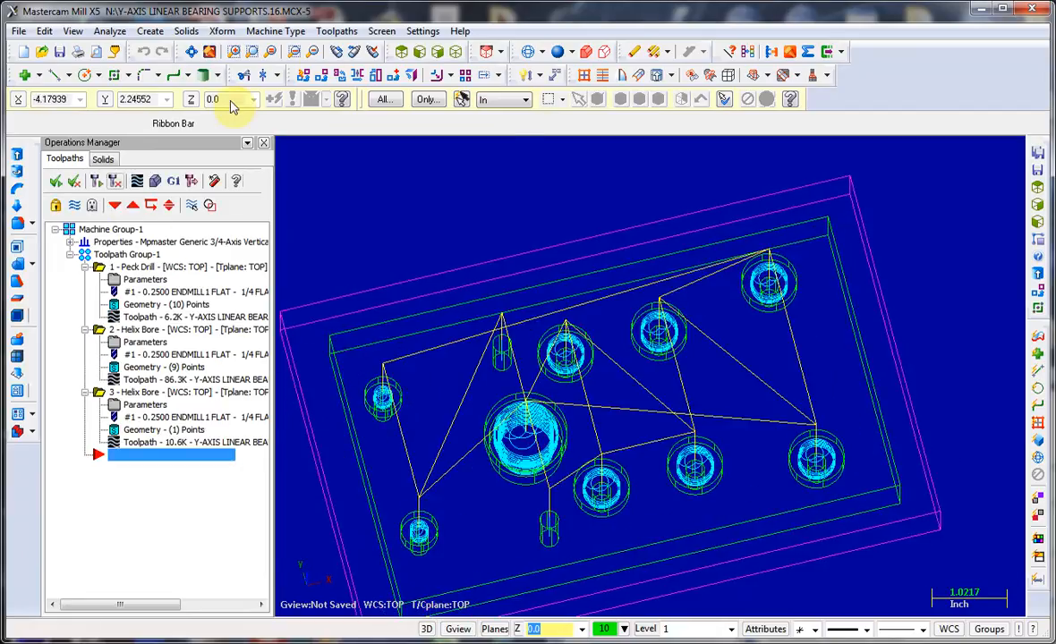
pyautogui.click(333, 31)
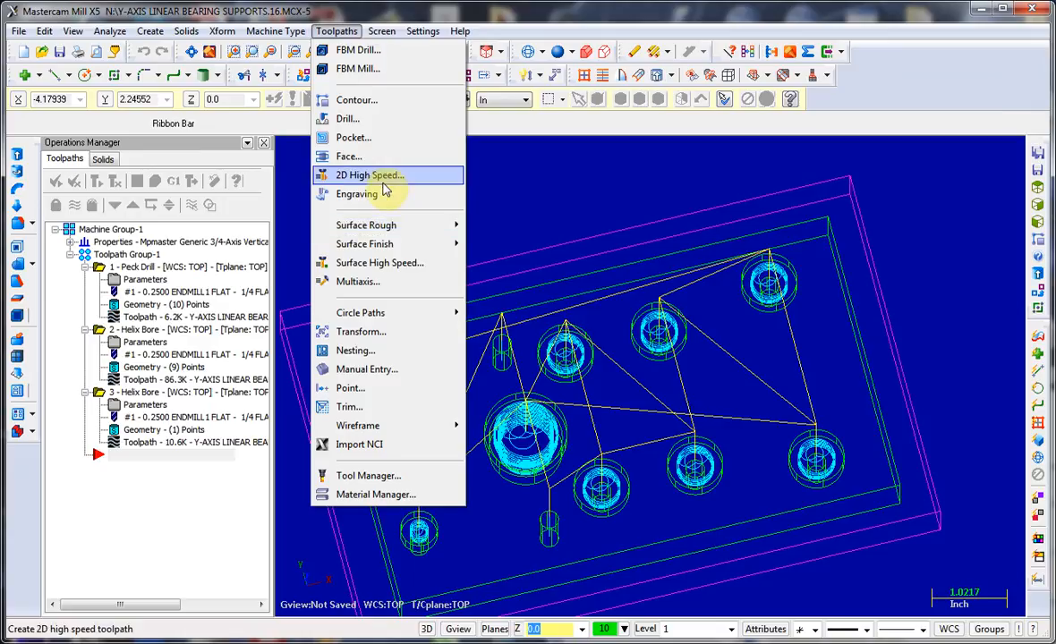
pyautogui.click(386, 99)
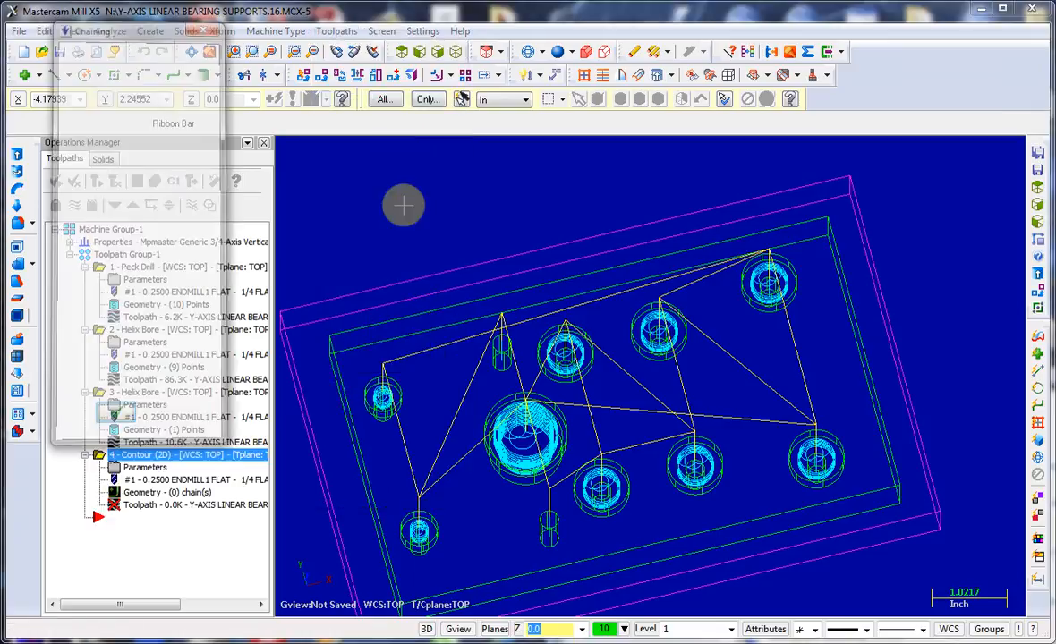
pyautogui.click(116, 100)
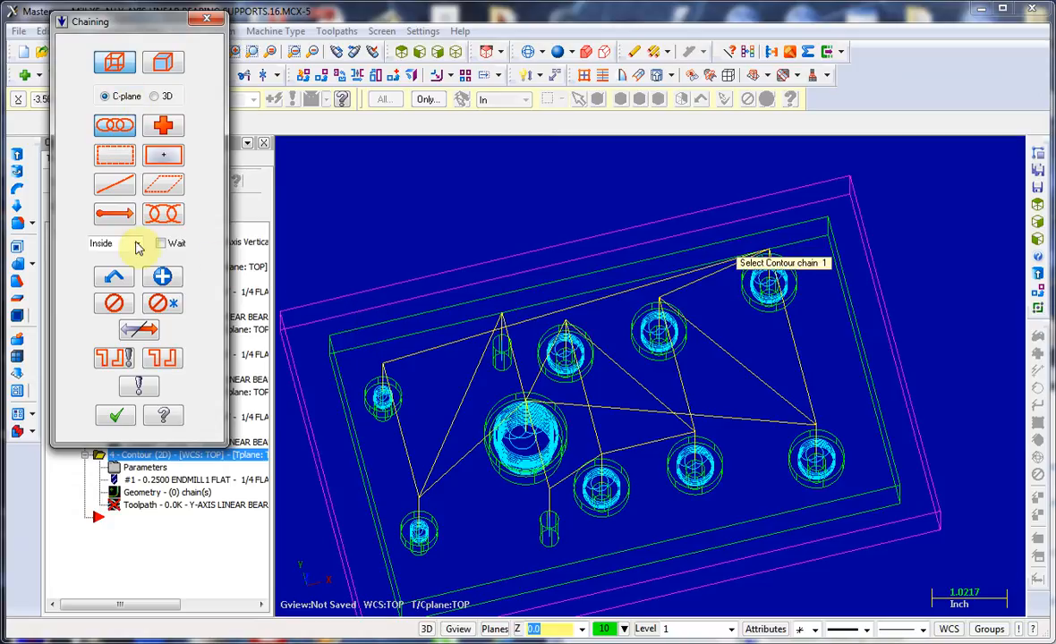
pyautogui.click(140, 244)
pyautogui.click(137, 260)
pyautogui.moveTo(502, 327); pyautogui.dragTo(468, 394, button='middle')
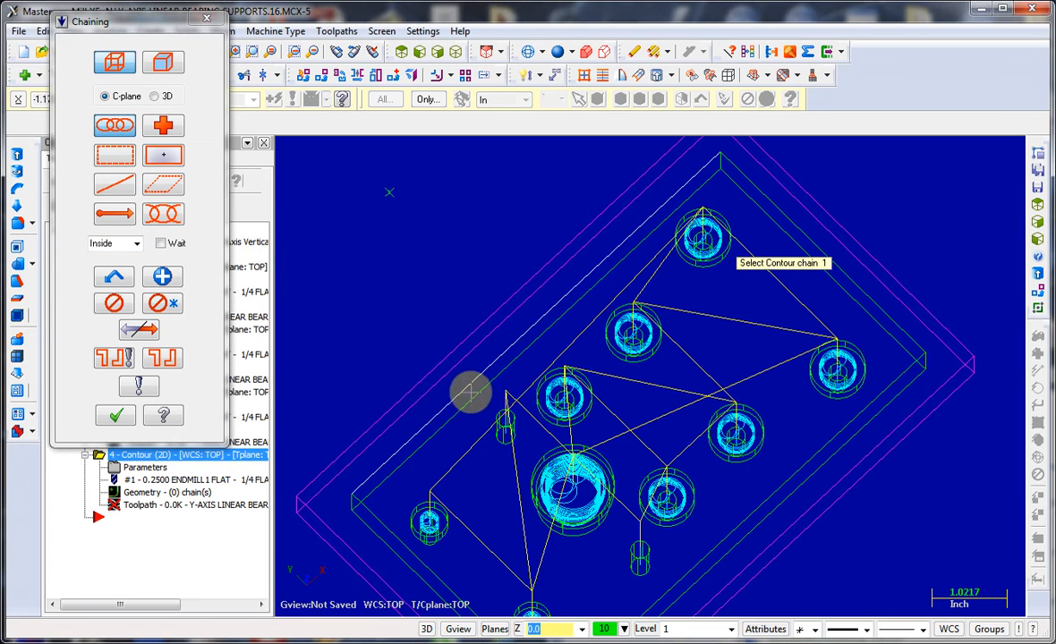
pyautogui.moveTo(405, 440); pyautogui.dragTo(374, 435, button='middle')
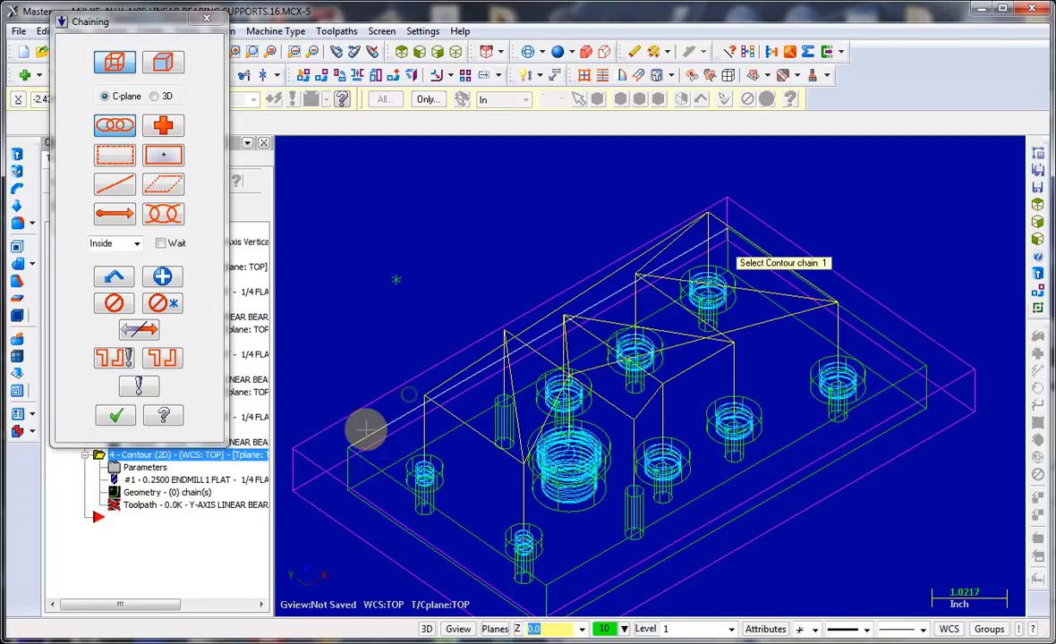
pyautogui.click(374, 433)
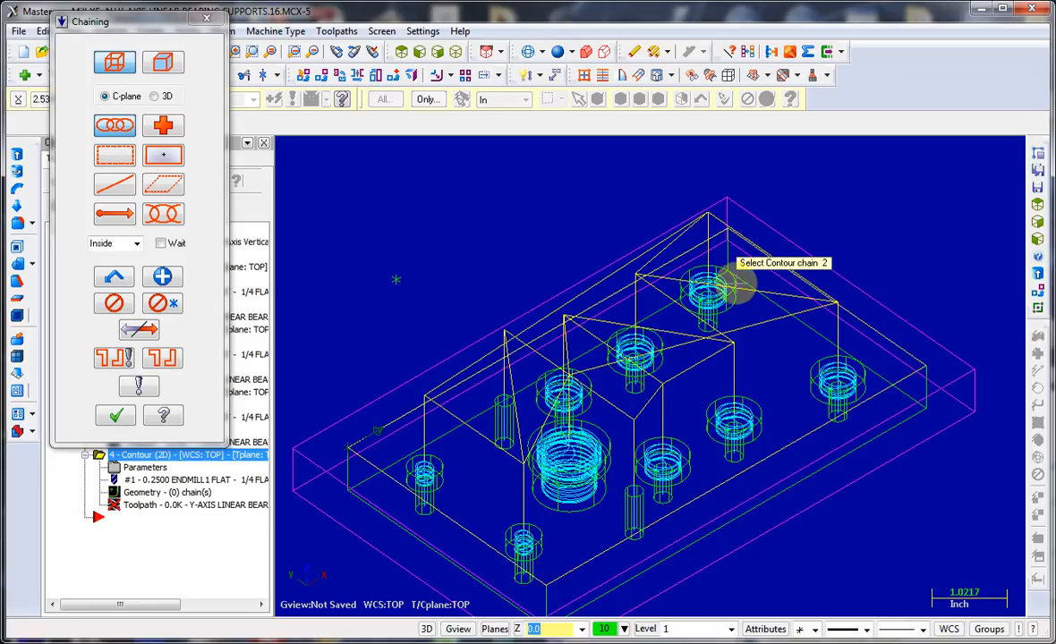
pyautogui.click(896, 344)
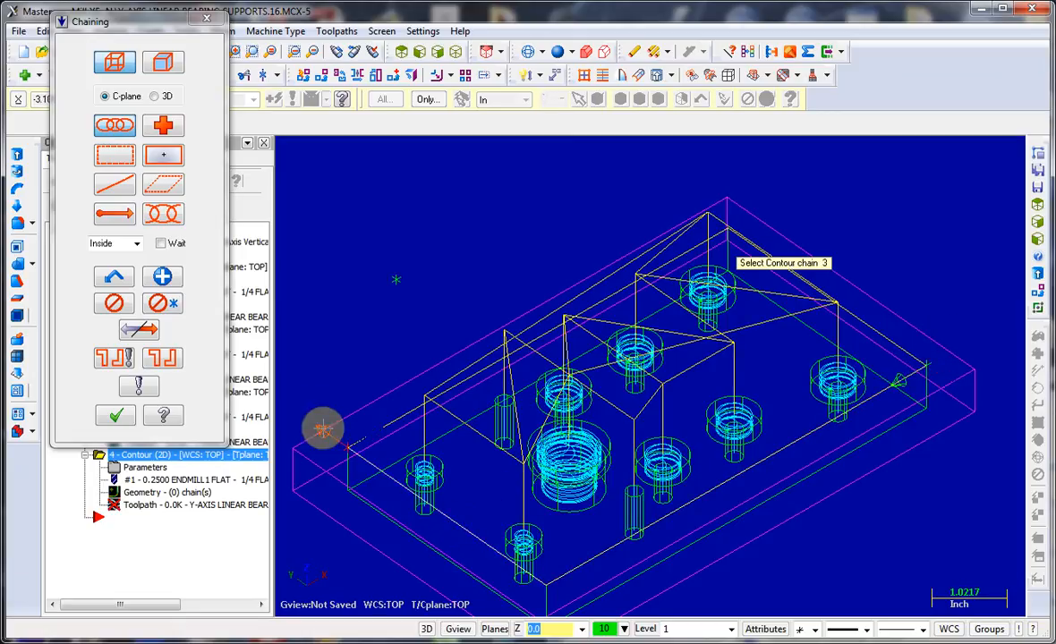
pyautogui.click(130, 419)
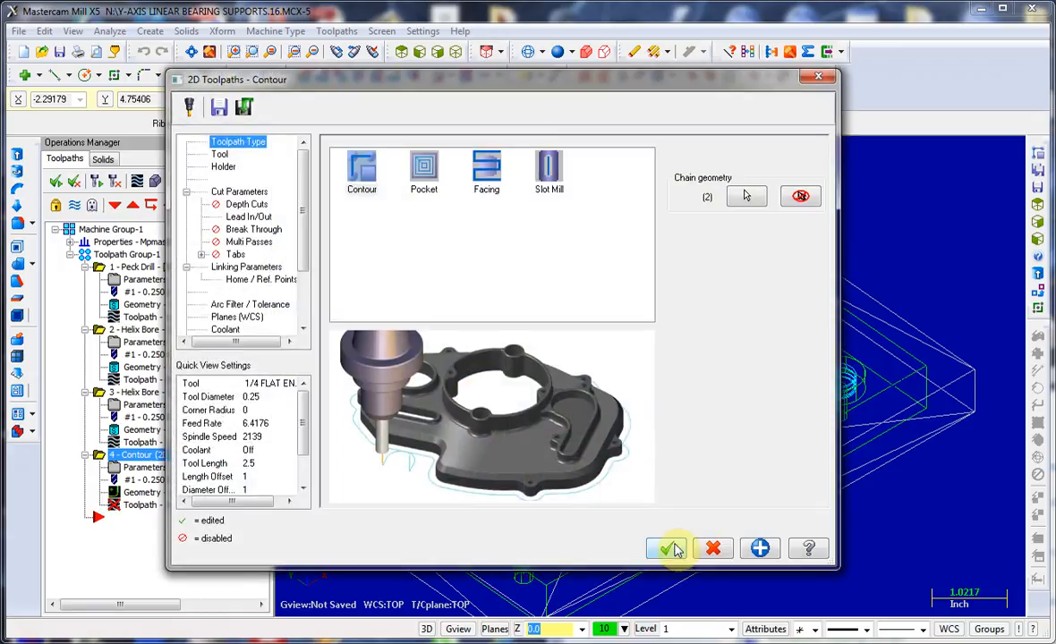
# Step: Enable tabs for the contour and turn on the tab cutoff operation after all contour chains
pyautogui.click(215, 254)
pyautogui.click(341, 150)
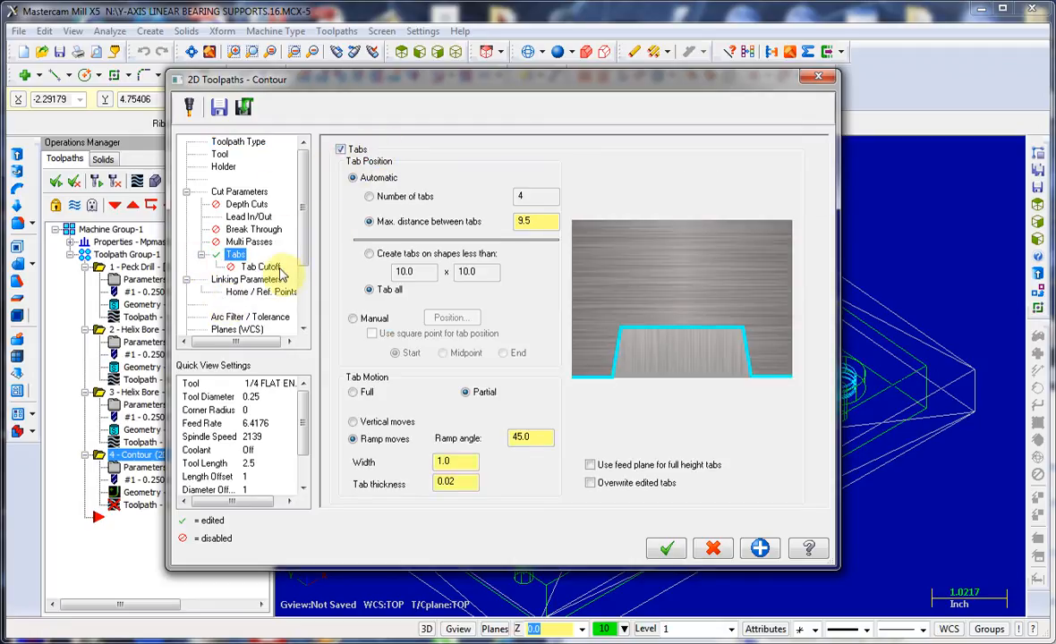
pyautogui.click(260, 266)
pyautogui.click(368, 162)
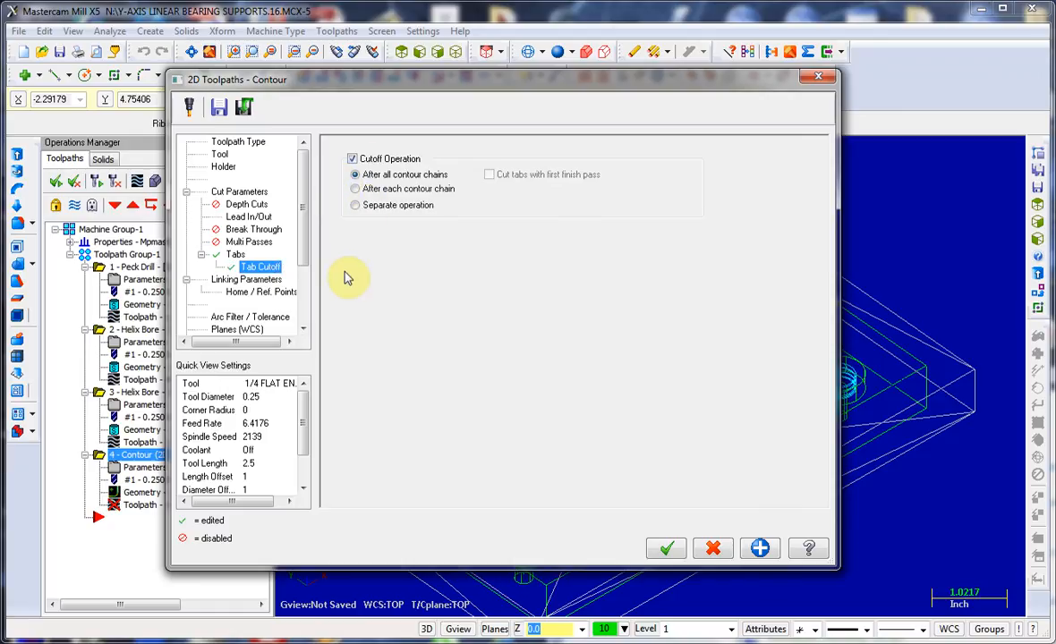
# Step: Review the contour's tool, holder, cut parameters, depth cuts, lead in/out, break through and multi-pass settings
pyautogui.click(254, 204)
pyautogui.click(261, 192)
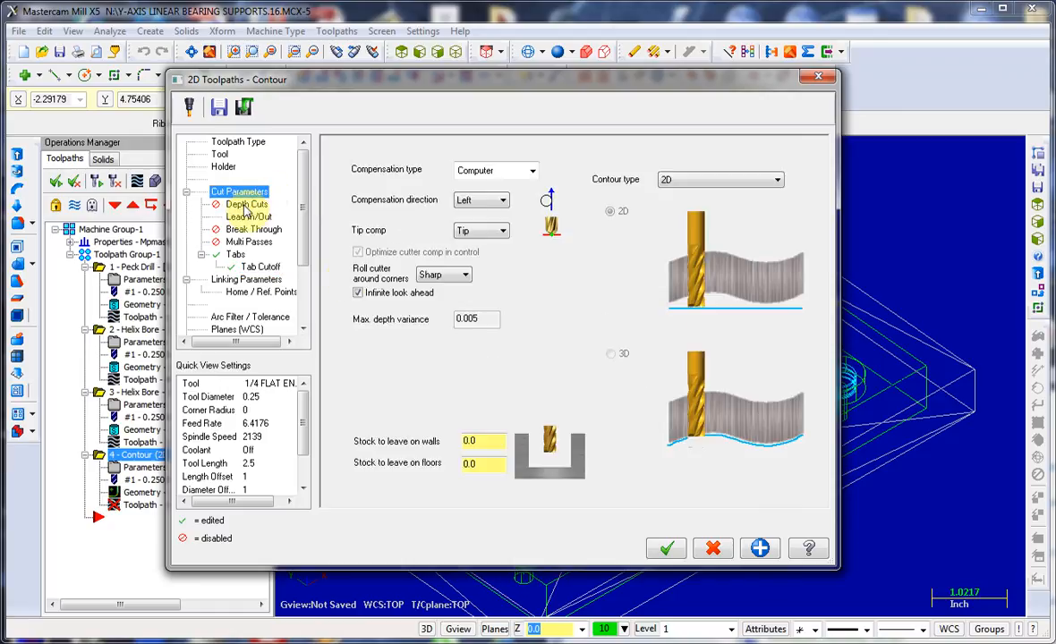
pyautogui.click(247, 217)
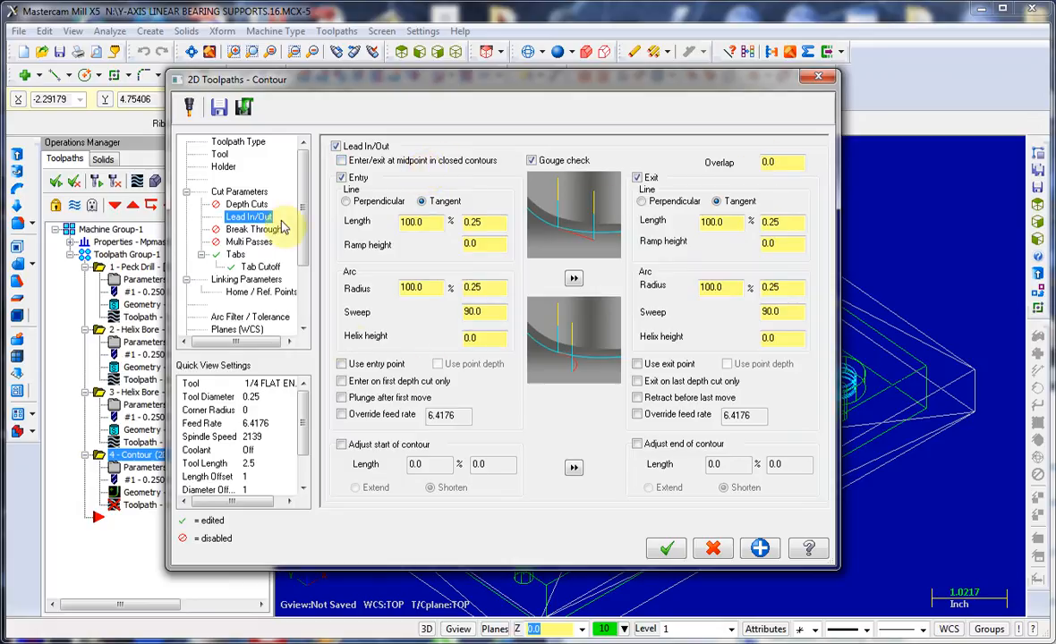
pyautogui.click(219, 154)
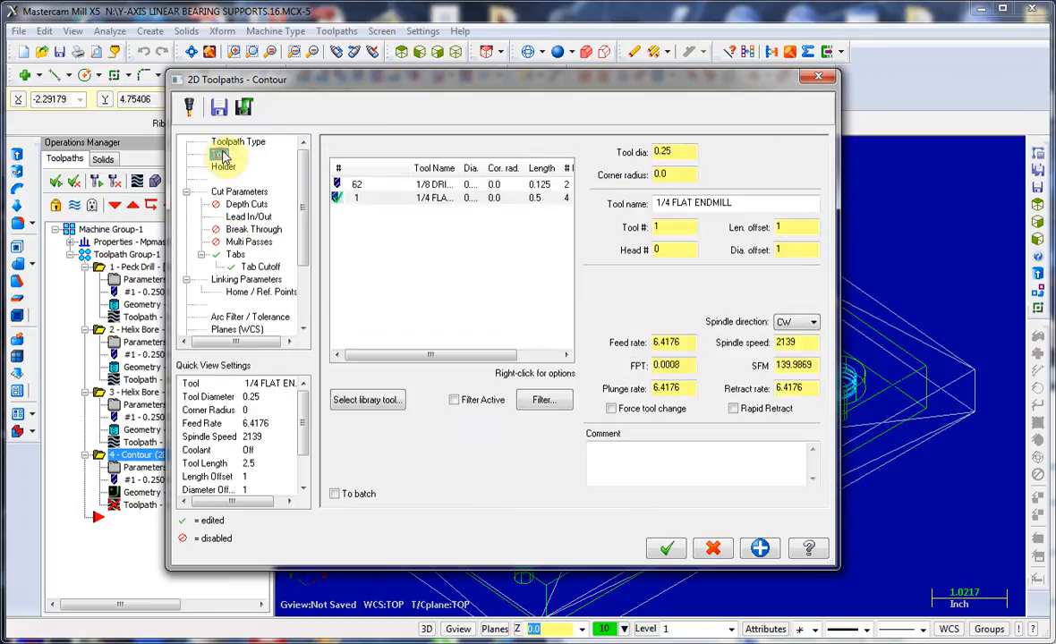
pyautogui.click(226, 141)
pyautogui.click(219, 169)
pyautogui.click(219, 157)
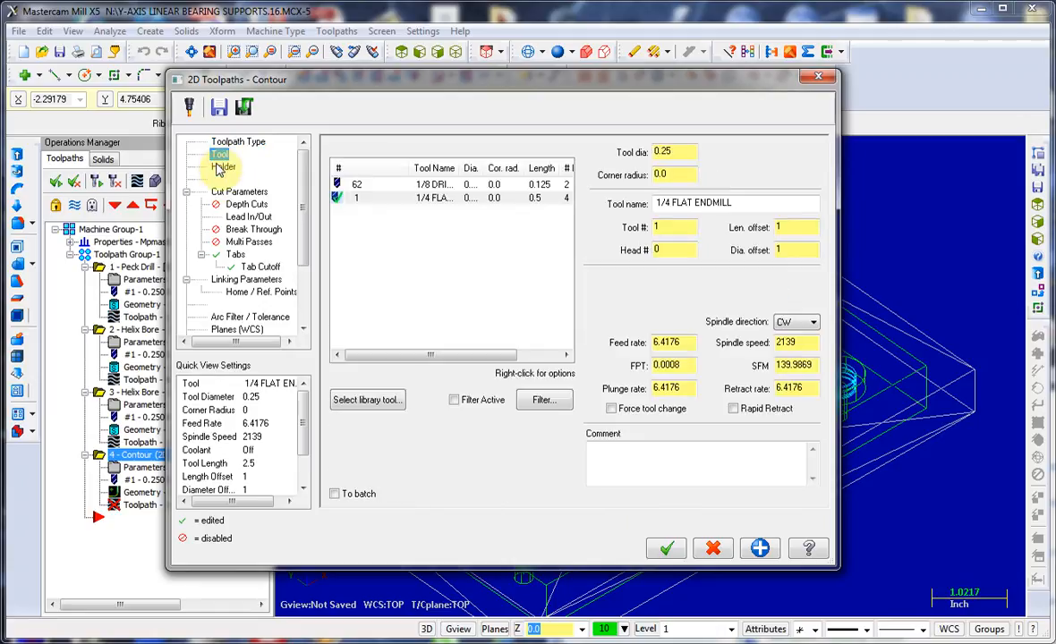
pyautogui.click(358, 197)
pyautogui.click(224, 168)
pyautogui.click(237, 191)
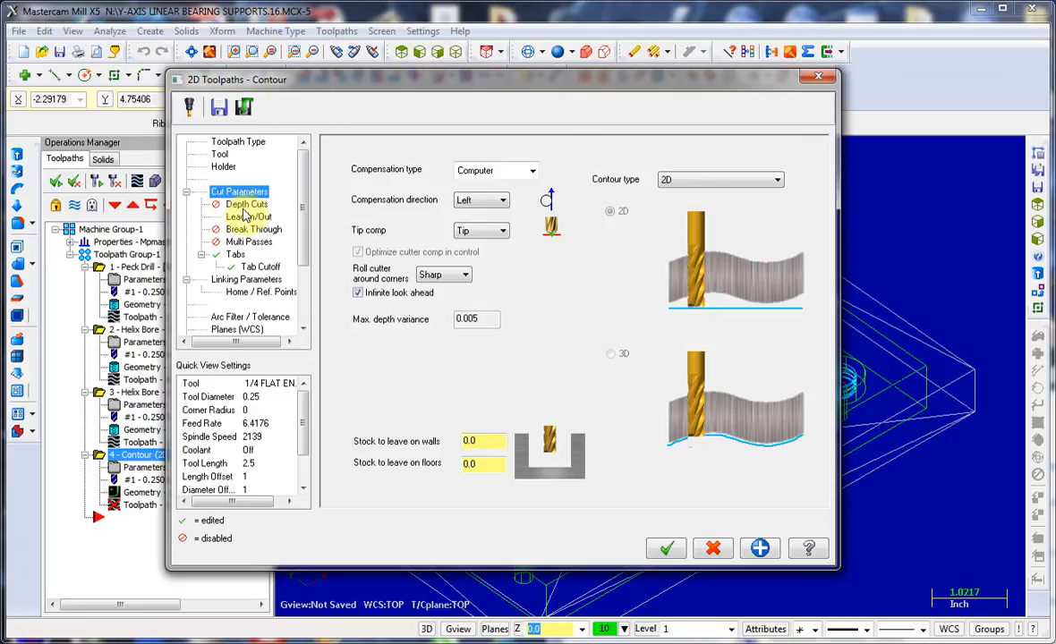
pyautogui.click(248, 205)
pyautogui.click(249, 217)
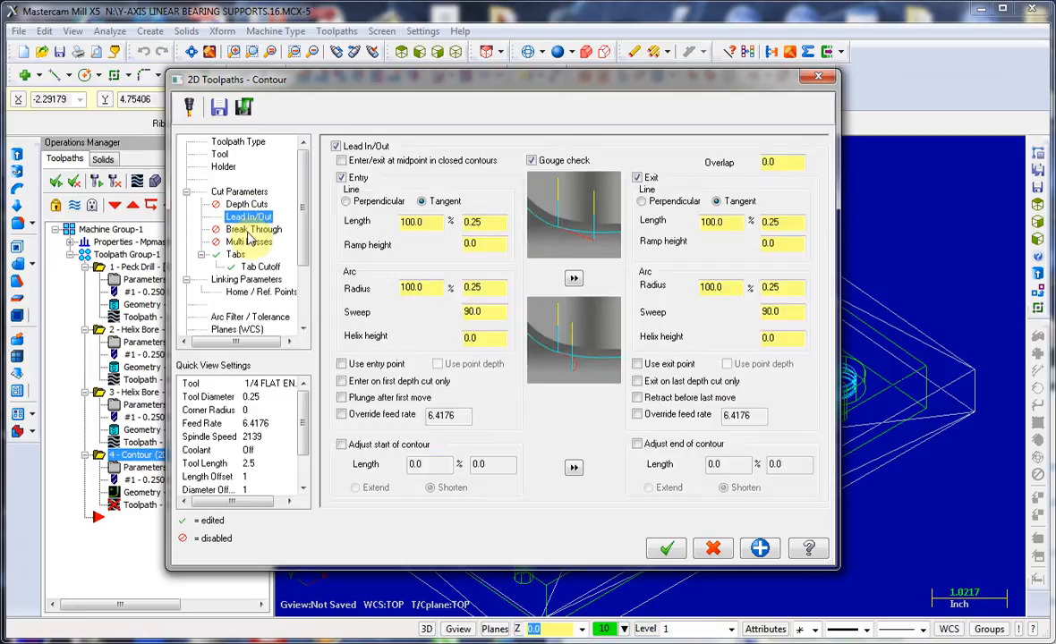
pyautogui.click(252, 230)
pyautogui.click(249, 243)
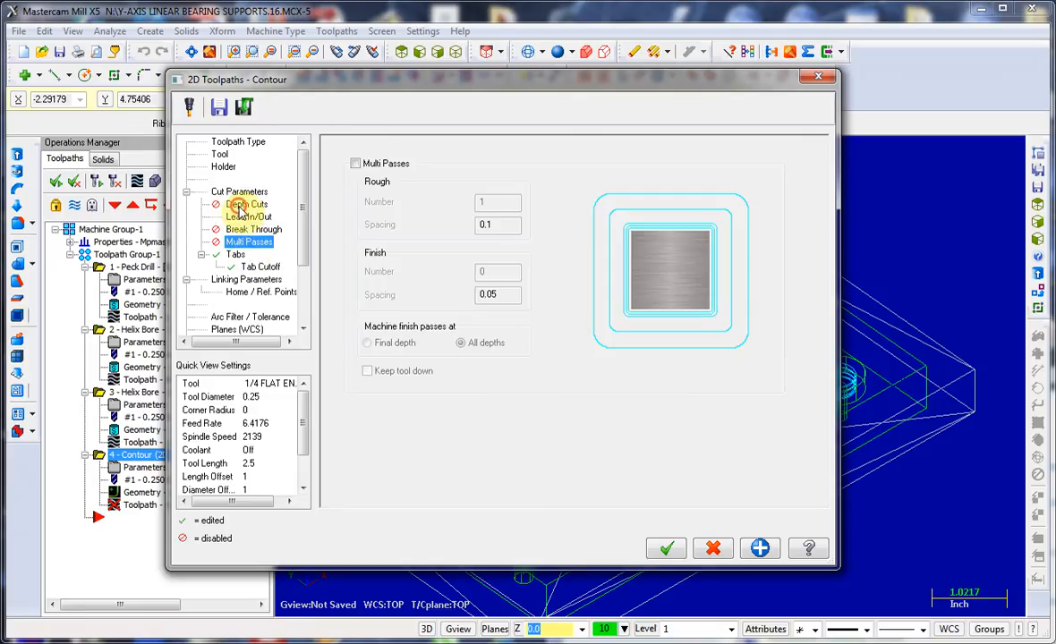
pyautogui.click(238, 205)
pyautogui.click(248, 217)
# Step: Enable the contour's absolute clearance height of 2.0, keep the 2D contour type and accept the toolpath parameters
pyautogui.click(254, 280)
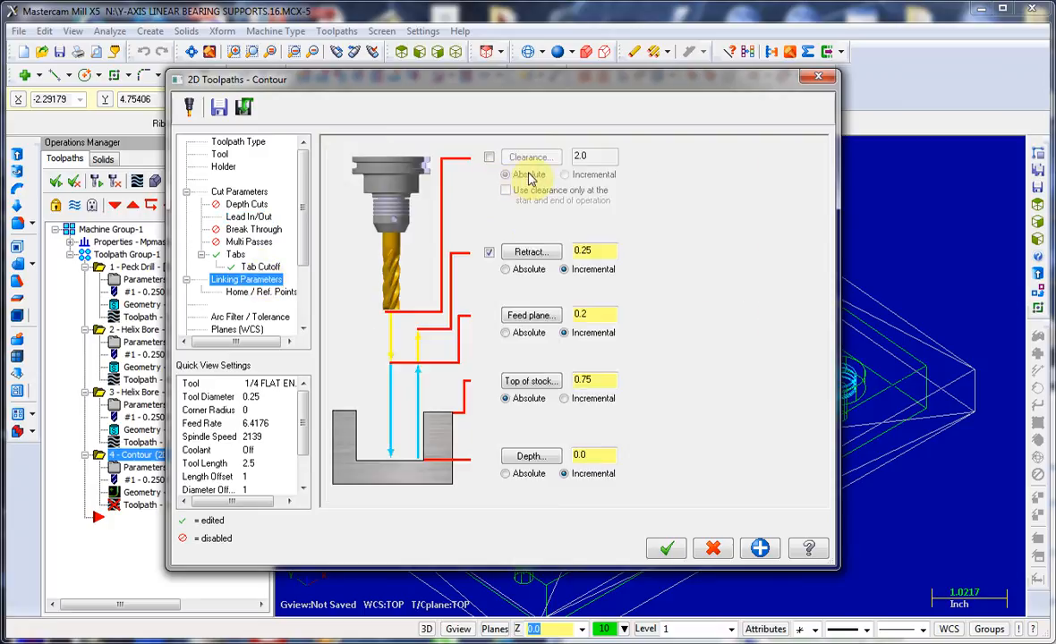
pyautogui.click(489, 159)
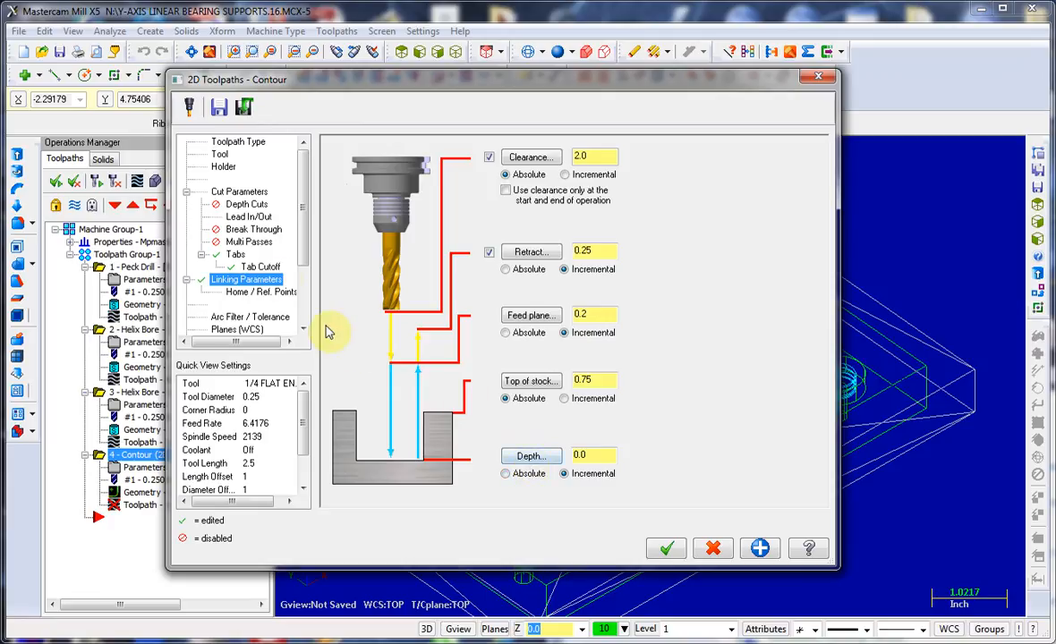
pyautogui.click(238, 242)
pyautogui.click(253, 230)
pyautogui.click(250, 217)
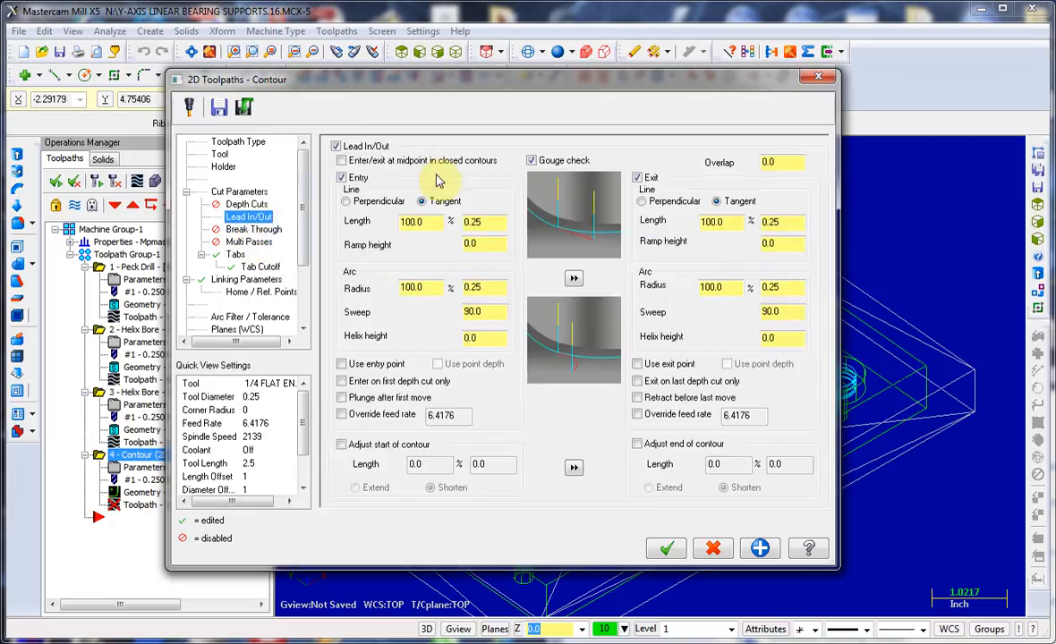
pyautogui.click(246, 204)
pyautogui.click(239, 192)
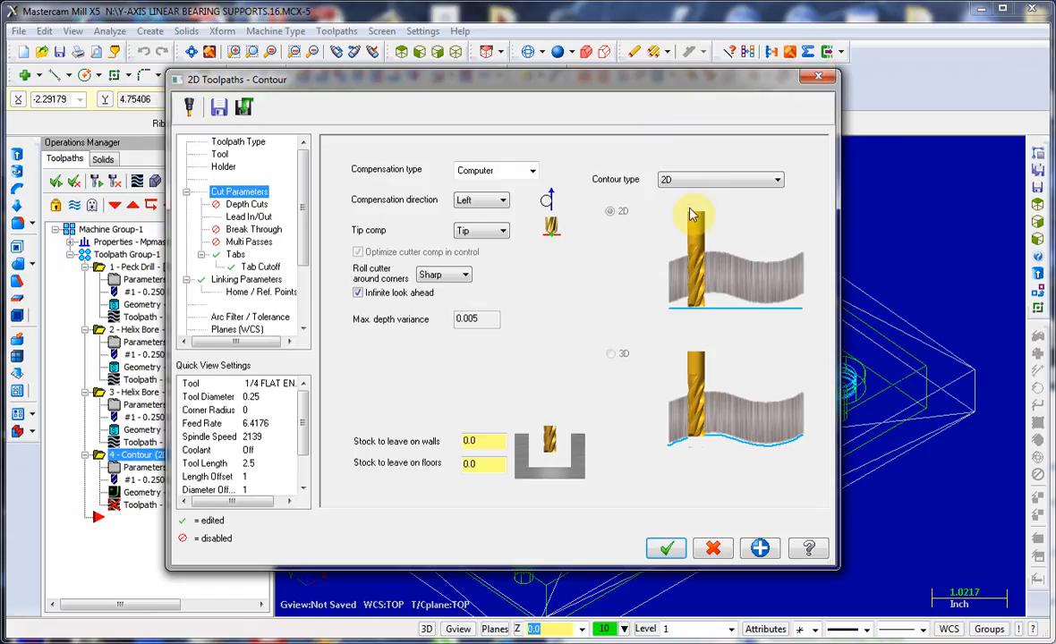
pyautogui.click(700, 182)
pyautogui.click(734, 180)
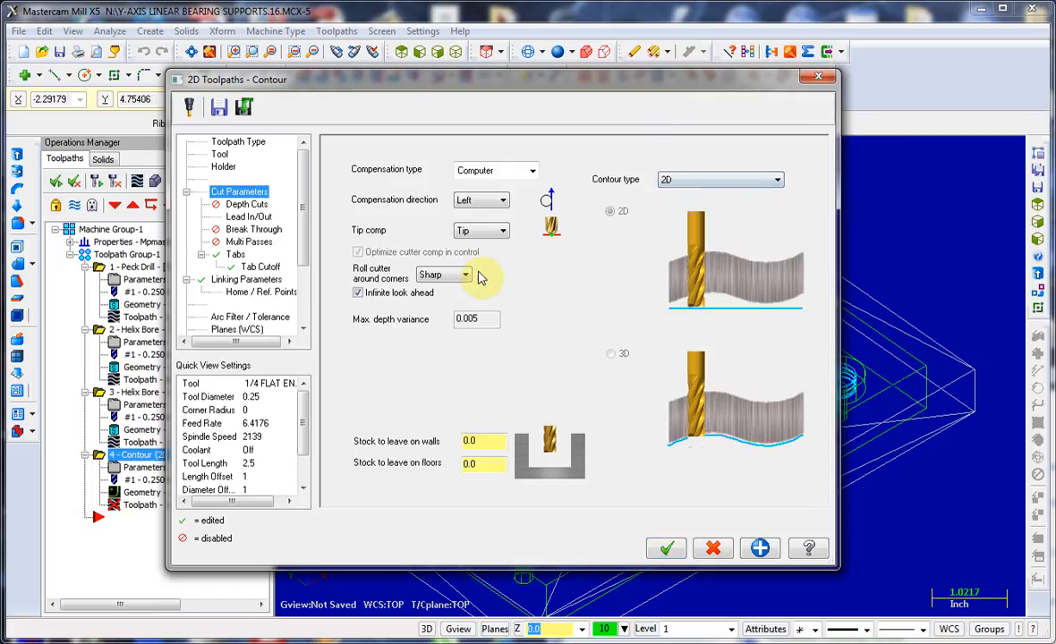
pyautogui.click(668, 549)
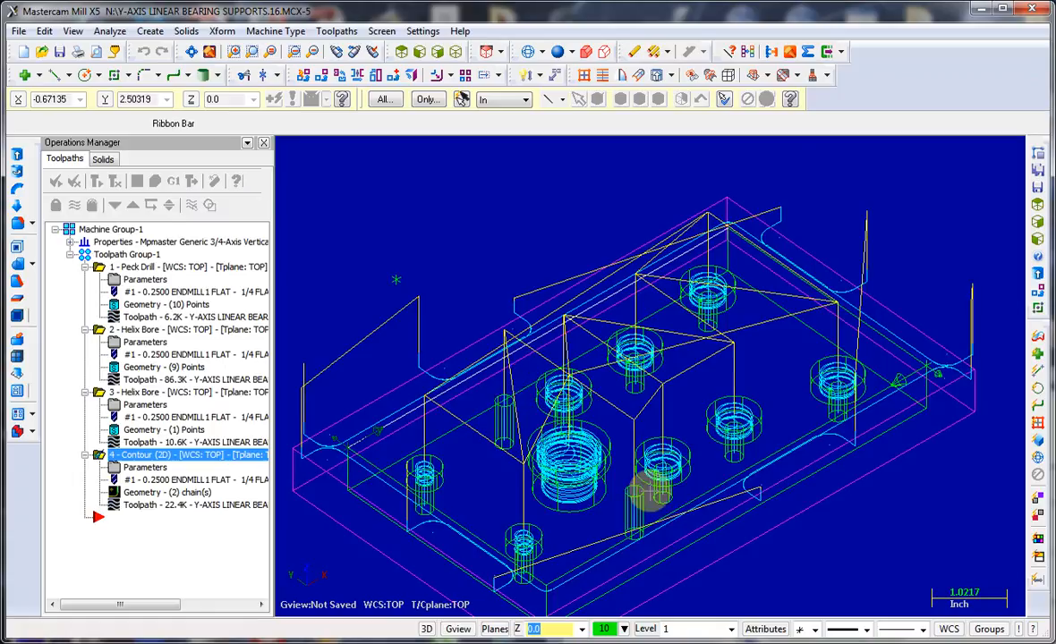
# Step: Switch to the top view, play the solid verification of all operations from the peck drill onward and close it
pyautogui.rightClick(413, 193)
pyautogui.click(466, 320)
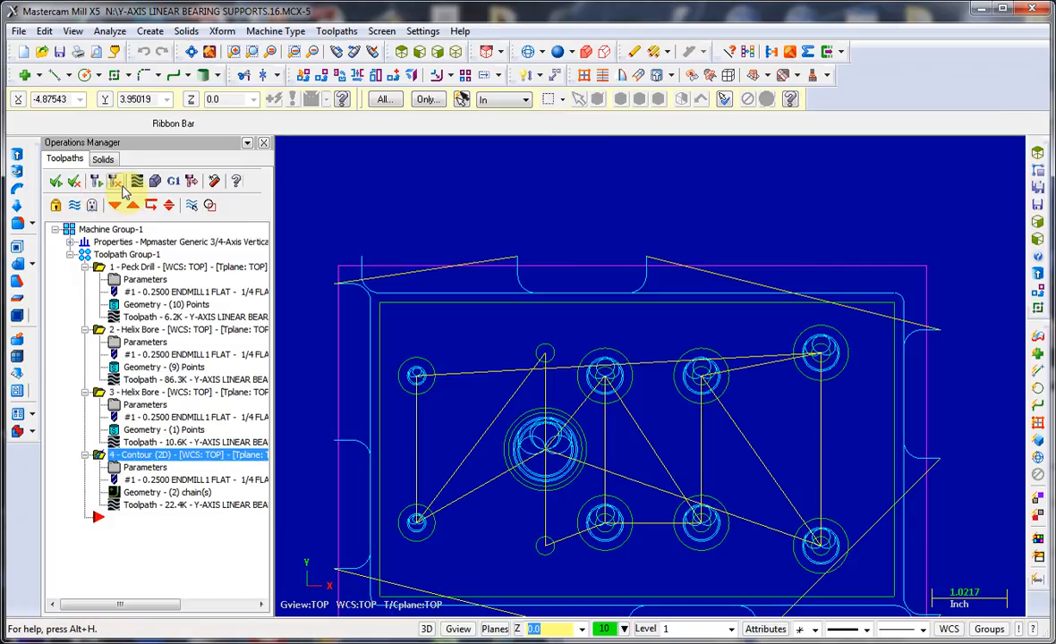
pyautogui.click(123, 187)
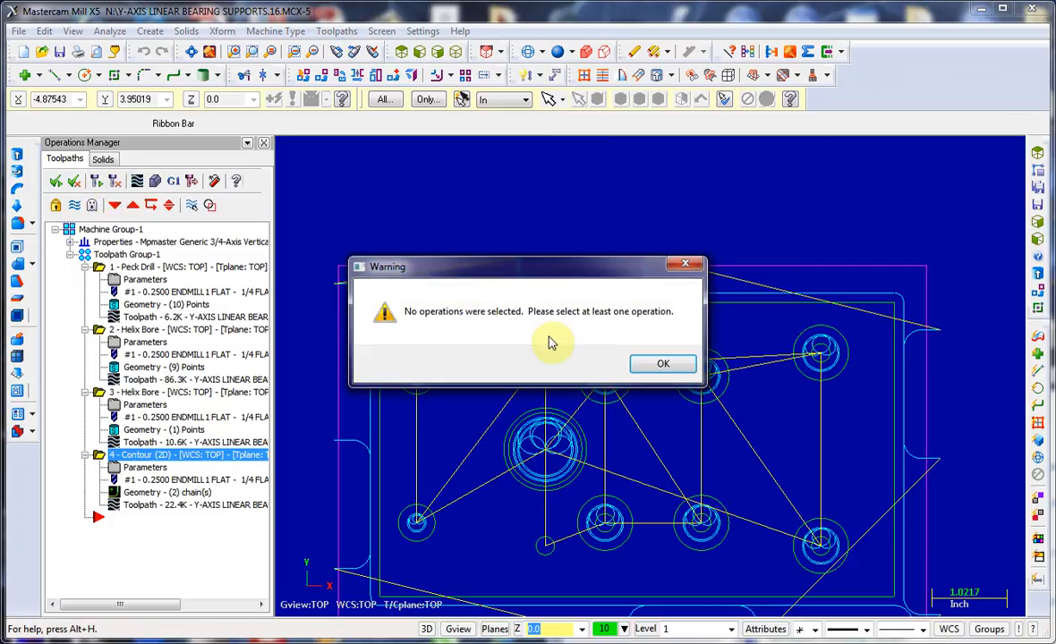
pyautogui.click(665, 362)
pyautogui.click(156, 185)
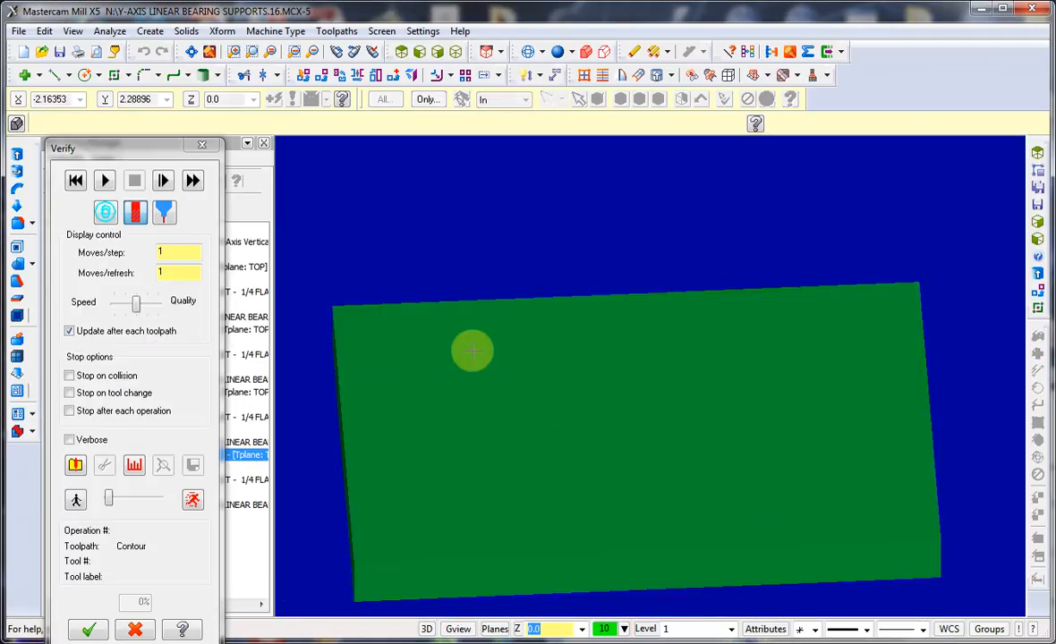
pyautogui.click(105, 183)
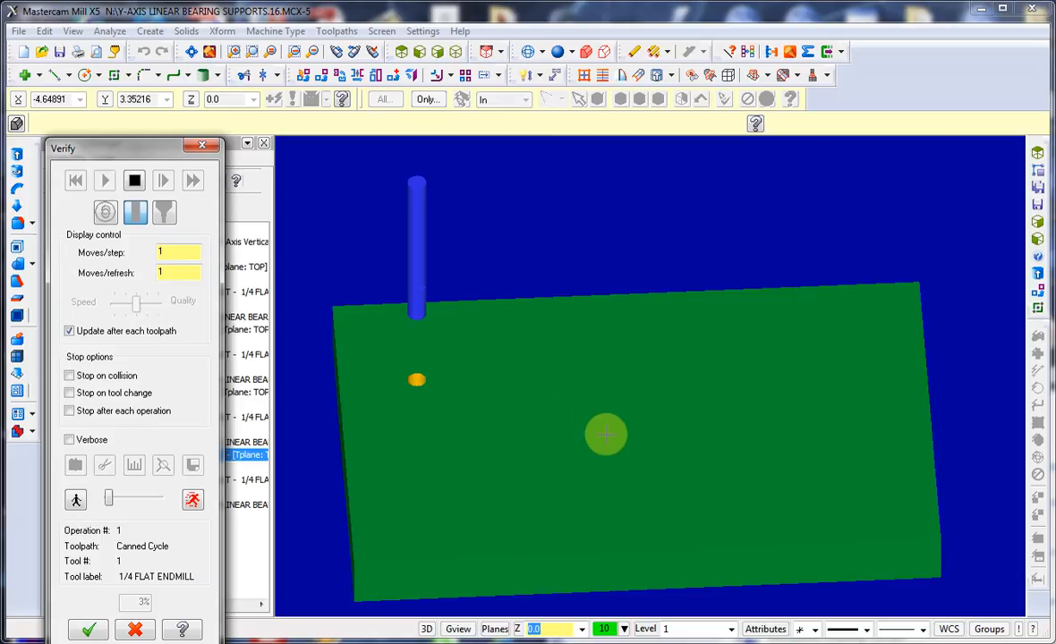
pyautogui.click(133, 631)
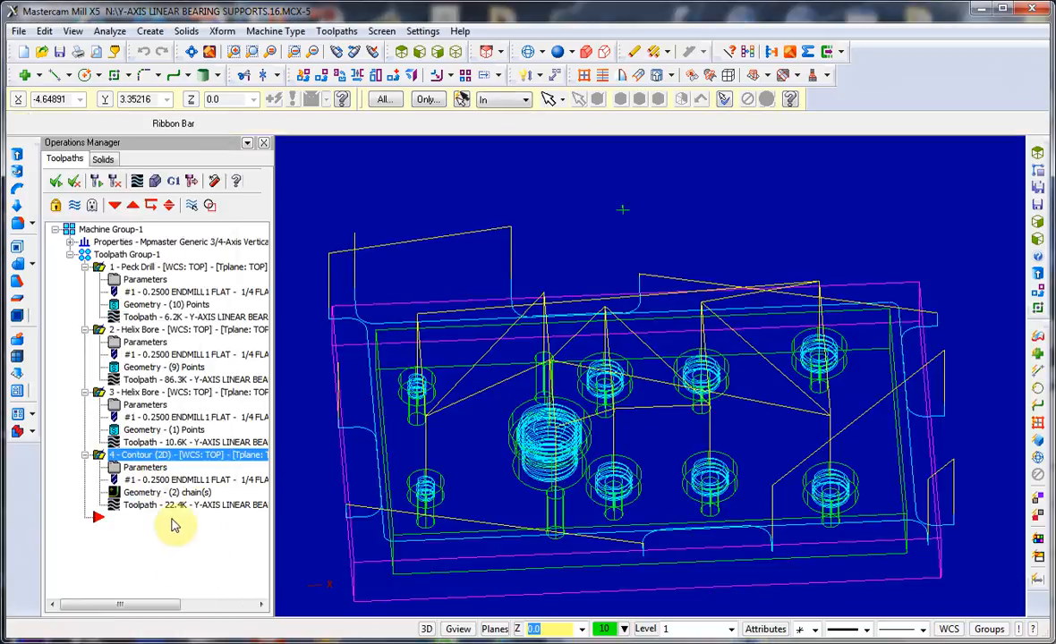
# Step: Play the solid verification of the 2D contour operation alone, examine the cut stock from several angles and close it
pyautogui.click(152, 456)
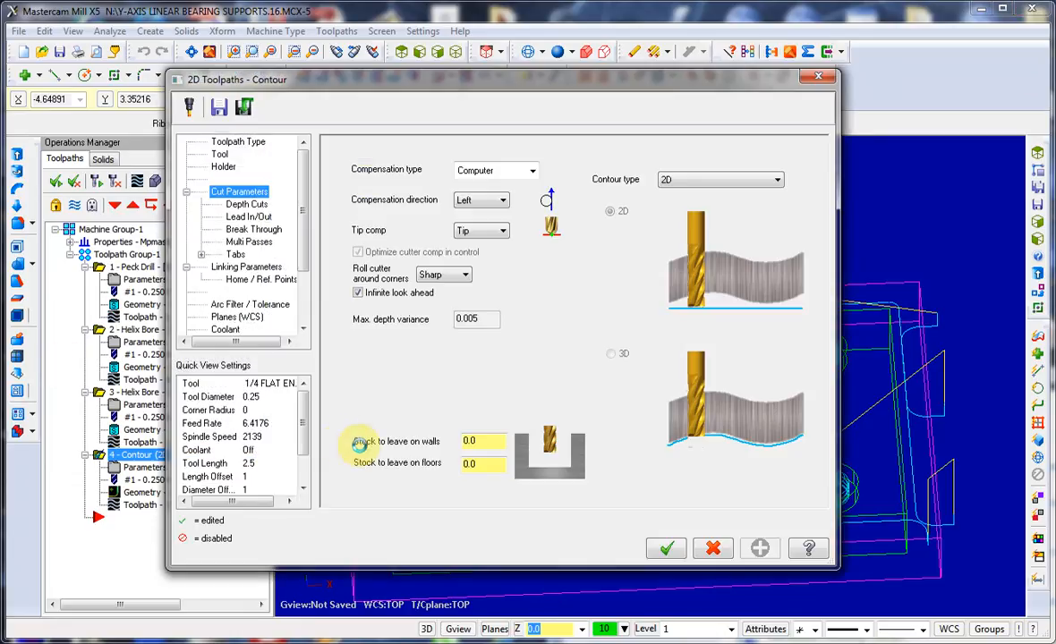
pyautogui.click(713, 548)
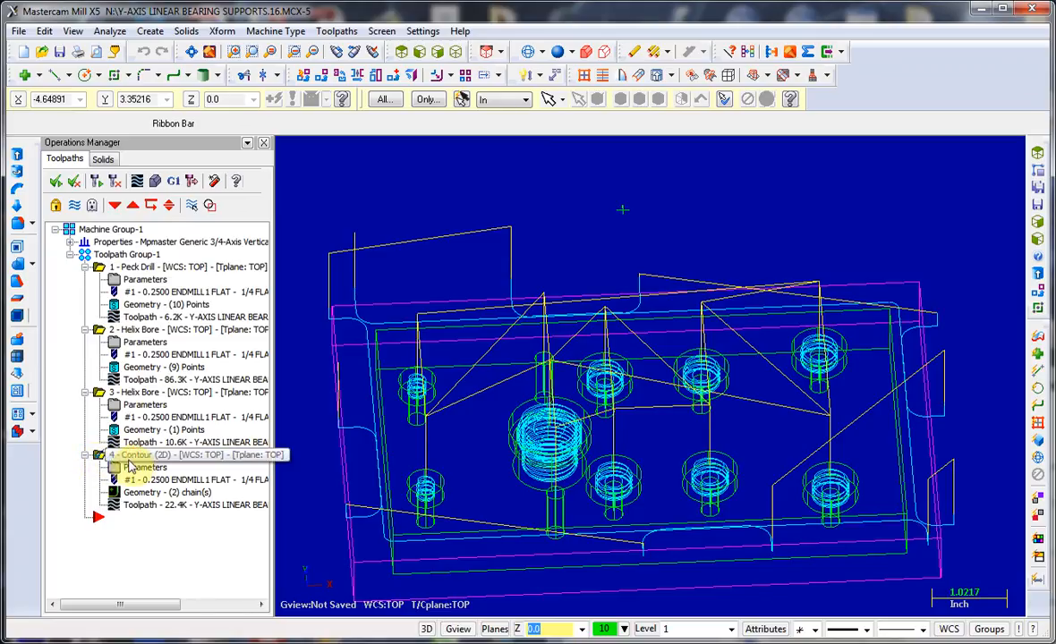
pyautogui.click(131, 456)
pyautogui.click(158, 181)
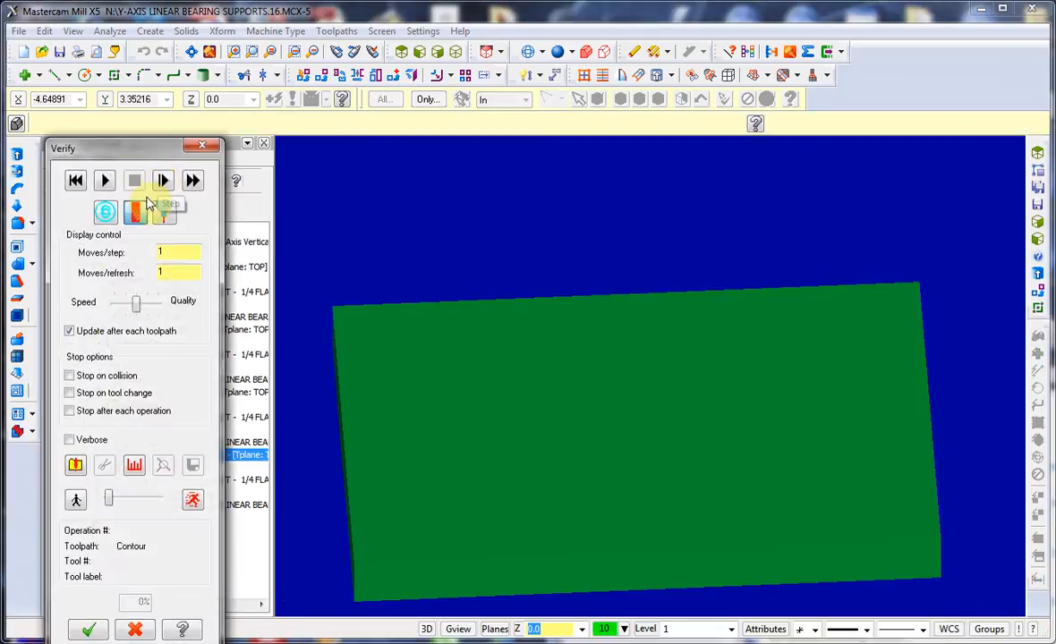
pyautogui.click(104, 181)
pyautogui.moveTo(658, 486); pyautogui.dragTo(329, 478, button='middle')
pyautogui.moveTo(631, 394); pyautogui.dragTo(674, 465, button='middle')
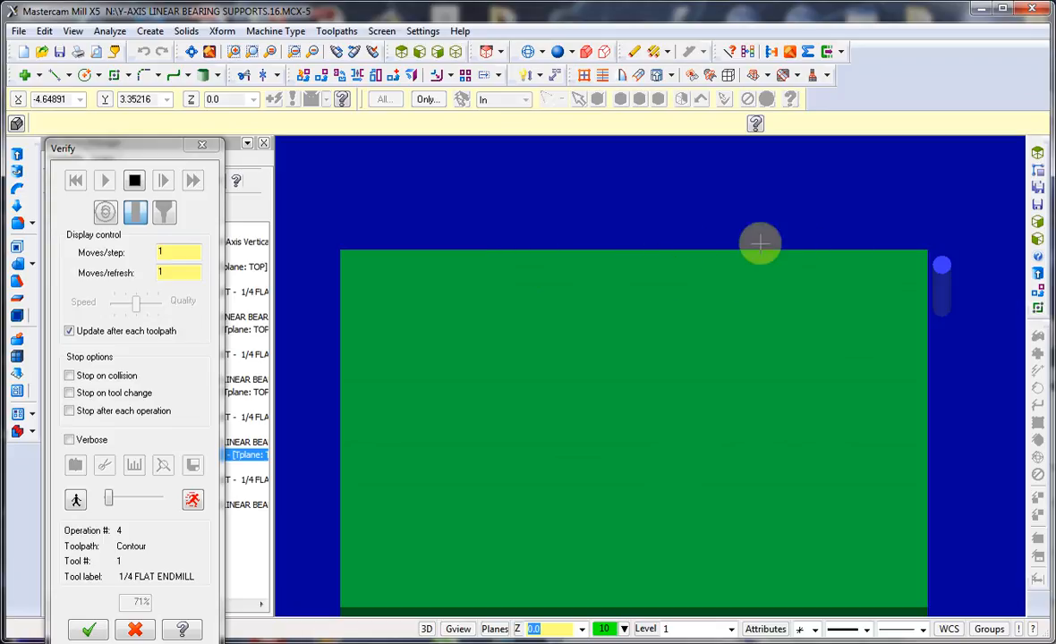
pyautogui.click(88, 629)
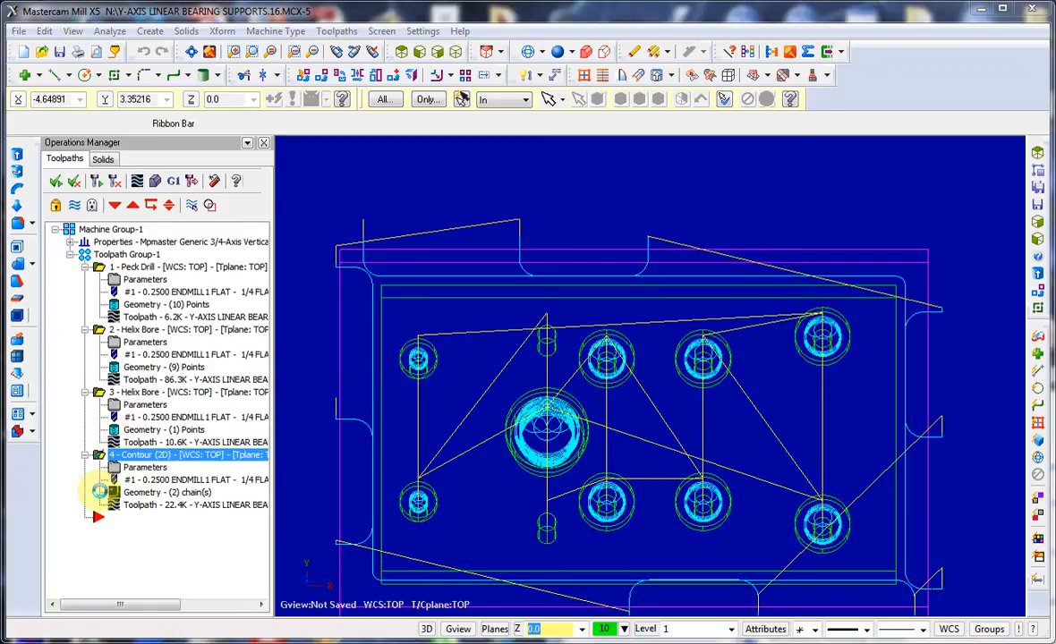
# Step: Review the contour's lead in/out, tabs, holder, tool and cut parameter settings
pyautogui.click(100, 491)
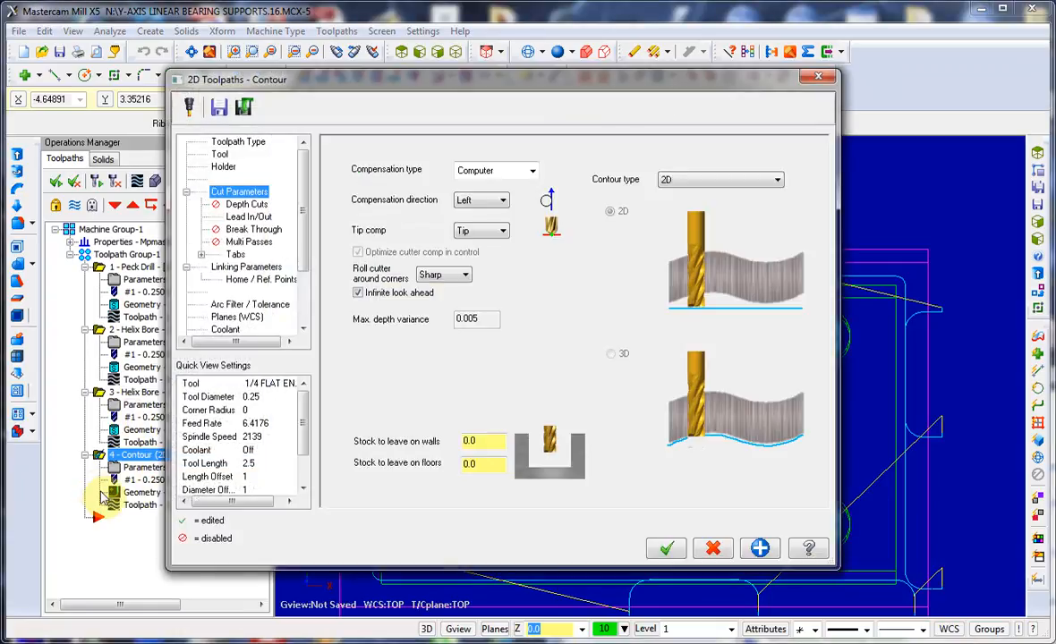
pyautogui.click(249, 217)
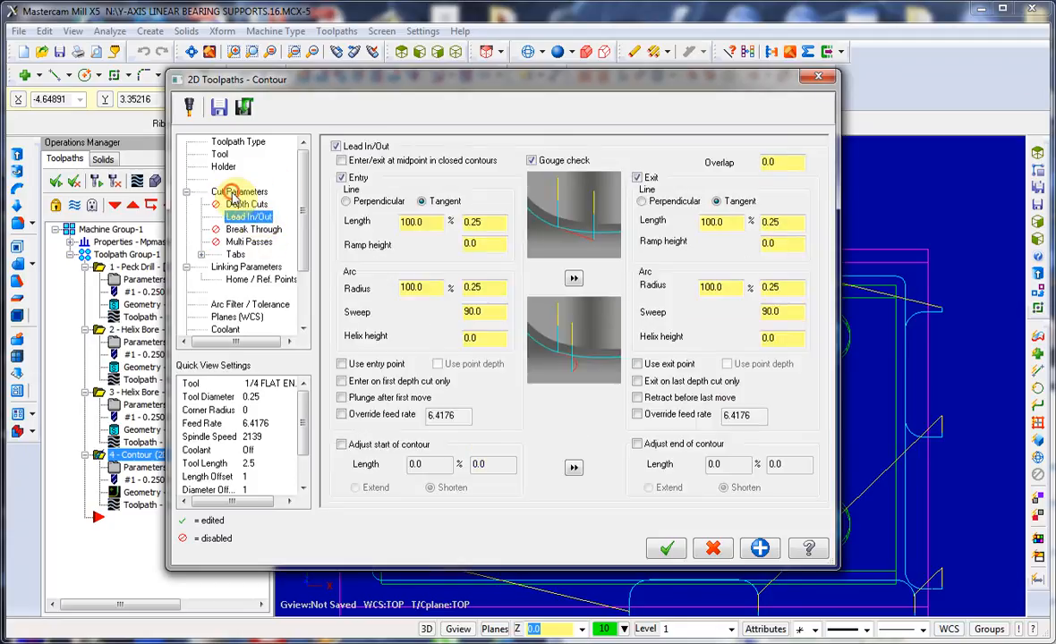
pyautogui.click(235, 193)
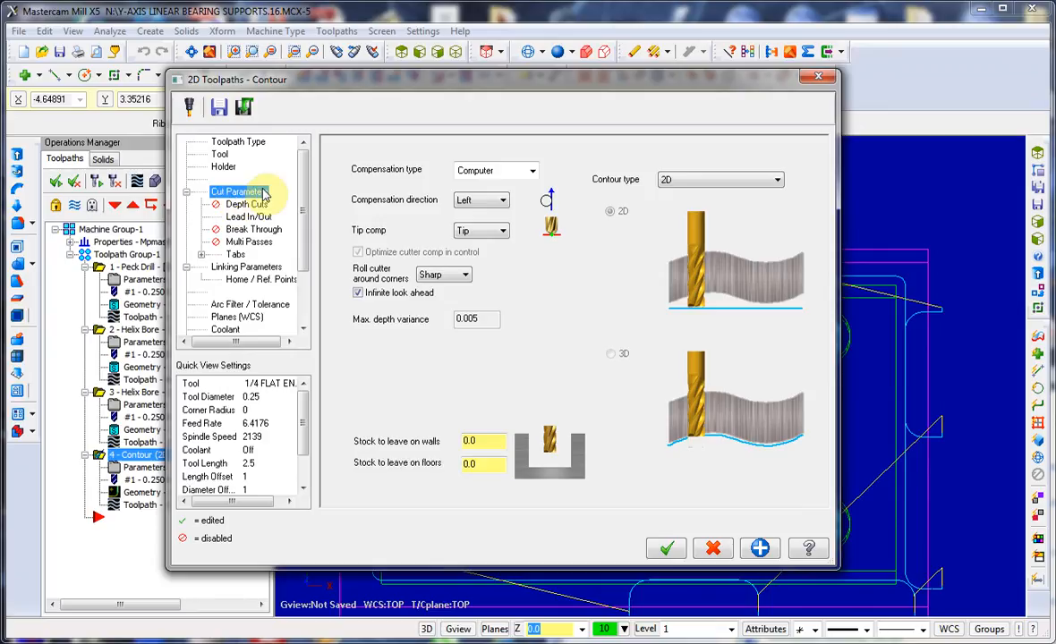
pyautogui.click(240, 253)
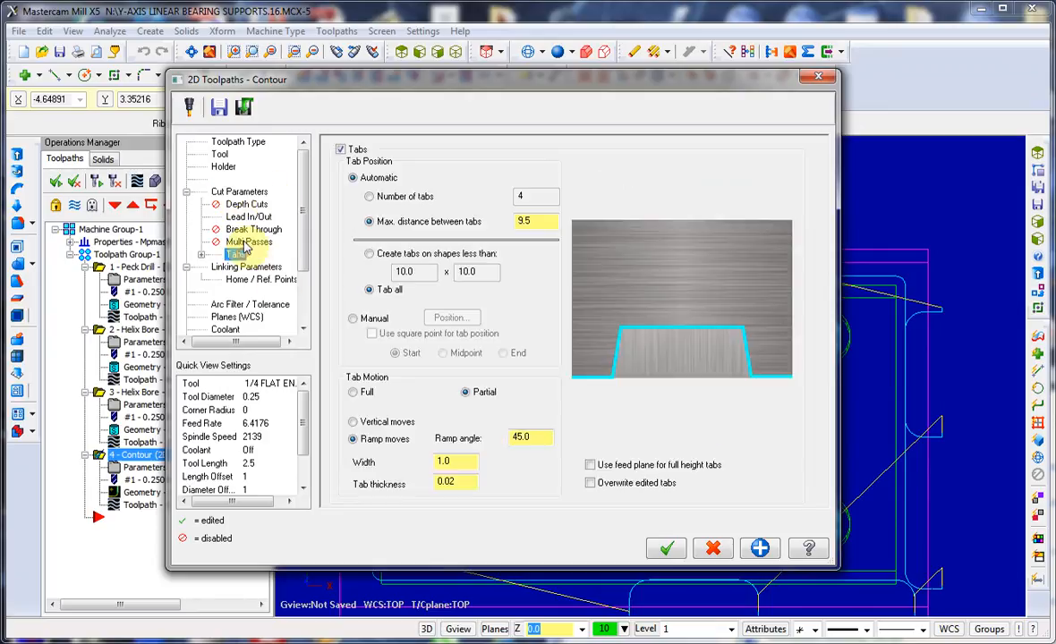
pyautogui.click(250, 218)
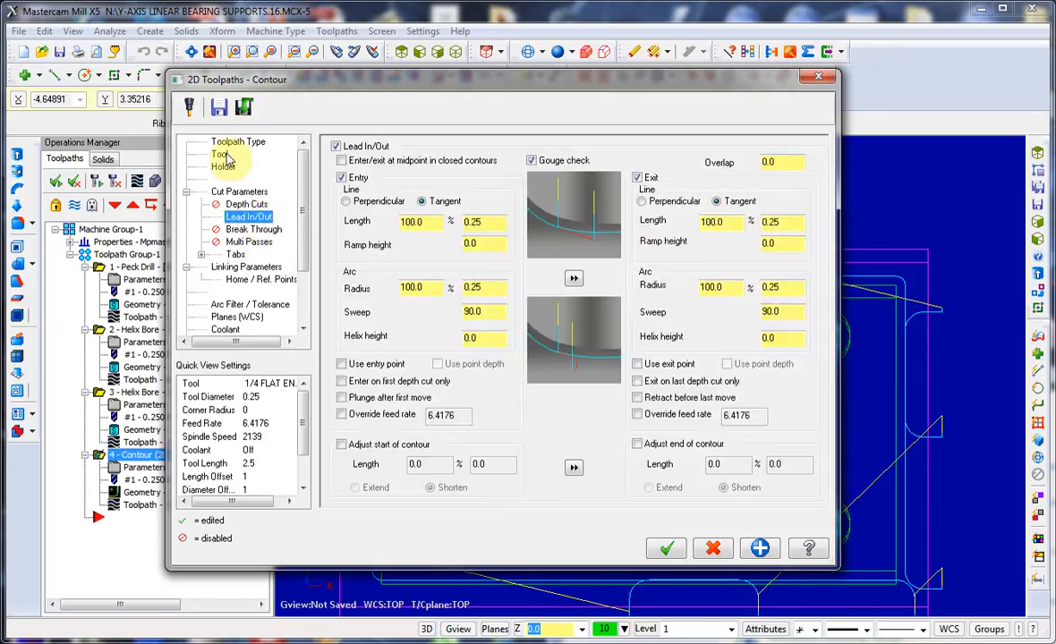
pyautogui.click(225, 166)
pyautogui.click(219, 155)
pyautogui.click(240, 192)
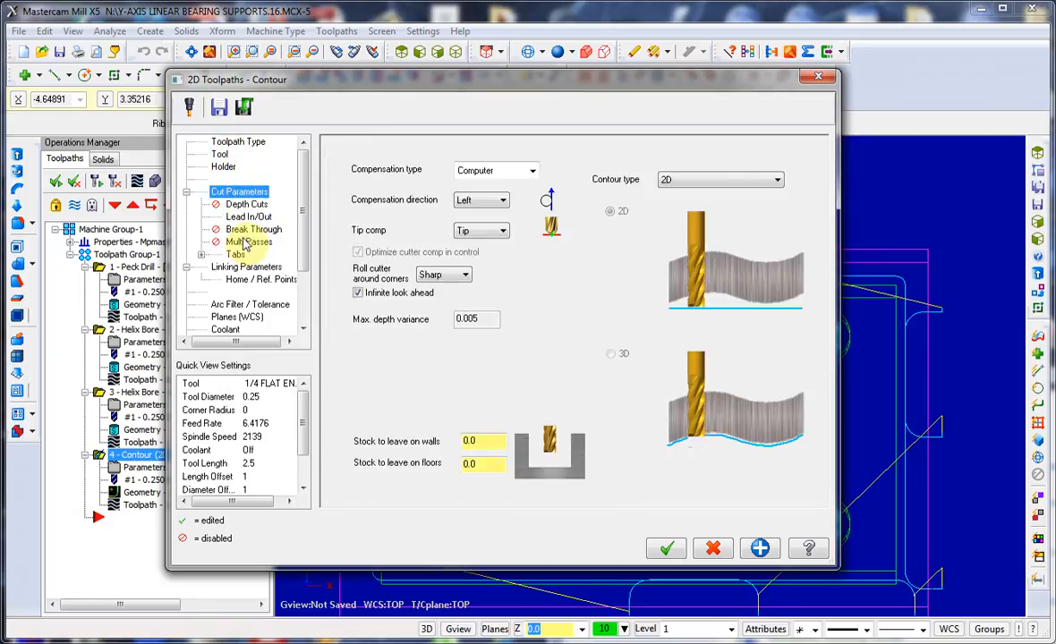
# Step: Set the contour's absolute depth to -0.75 in the linking parameters, accept and regenerate the dirty operation
pyautogui.click(243, 266)
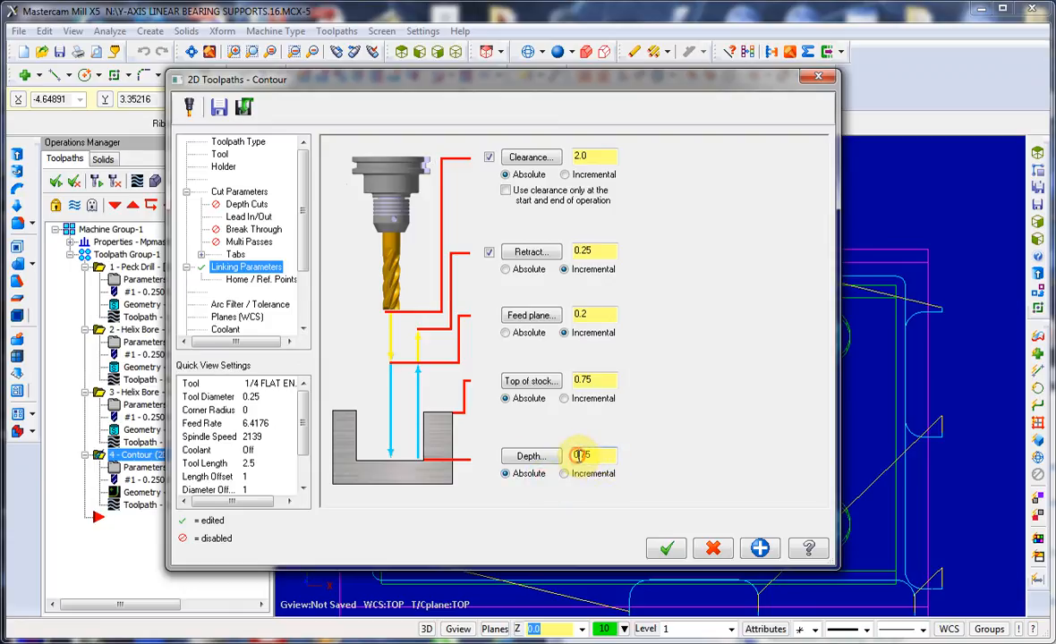
pyautogui.click(668, 549)
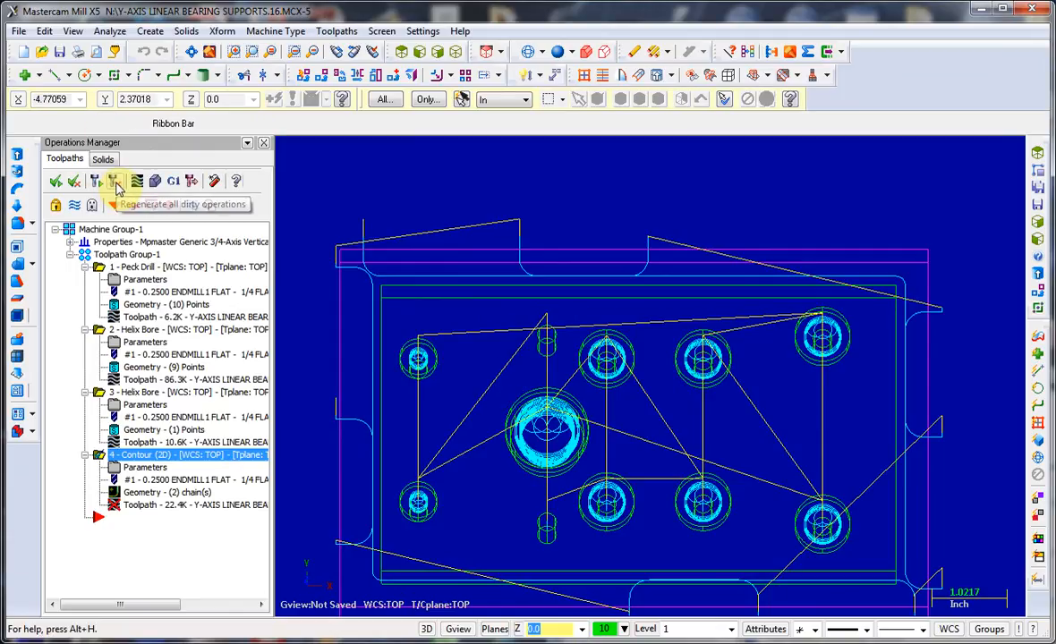
pyautogui.click(115, 183)
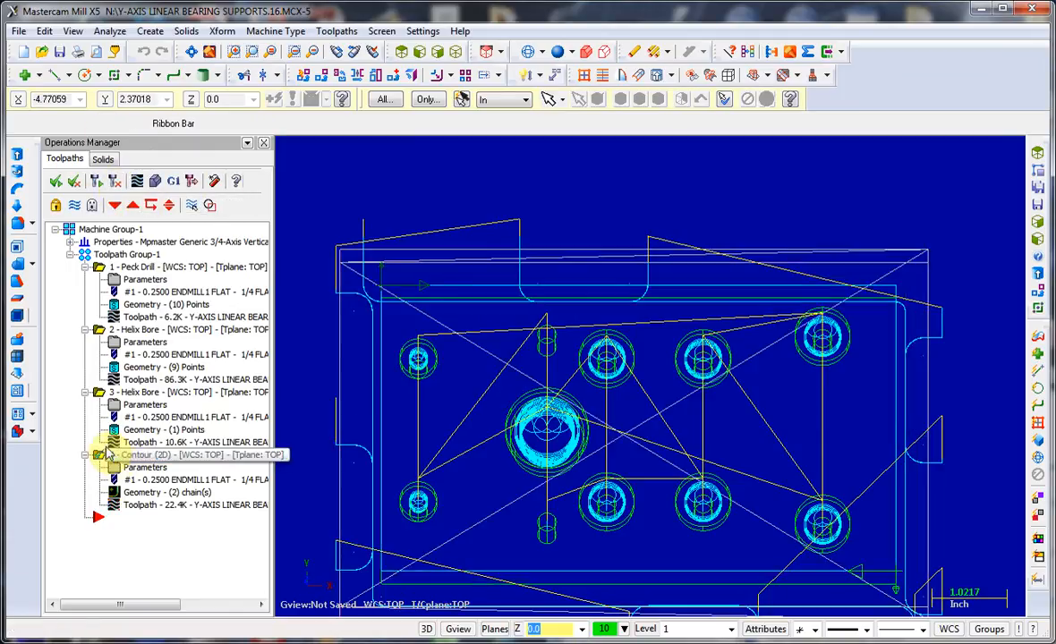
# Step: Play the contour's solid verification, check from the side how deep the end mill cuts through the stock, and cancel it
pyautogui.click(155, 181)
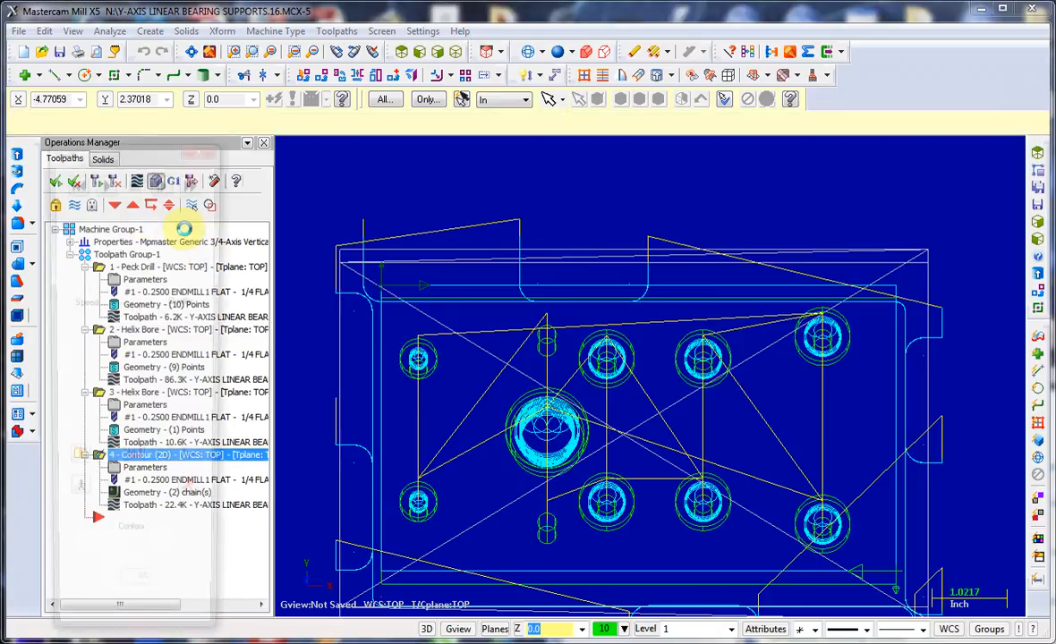
pyautogui.click(104, 181)
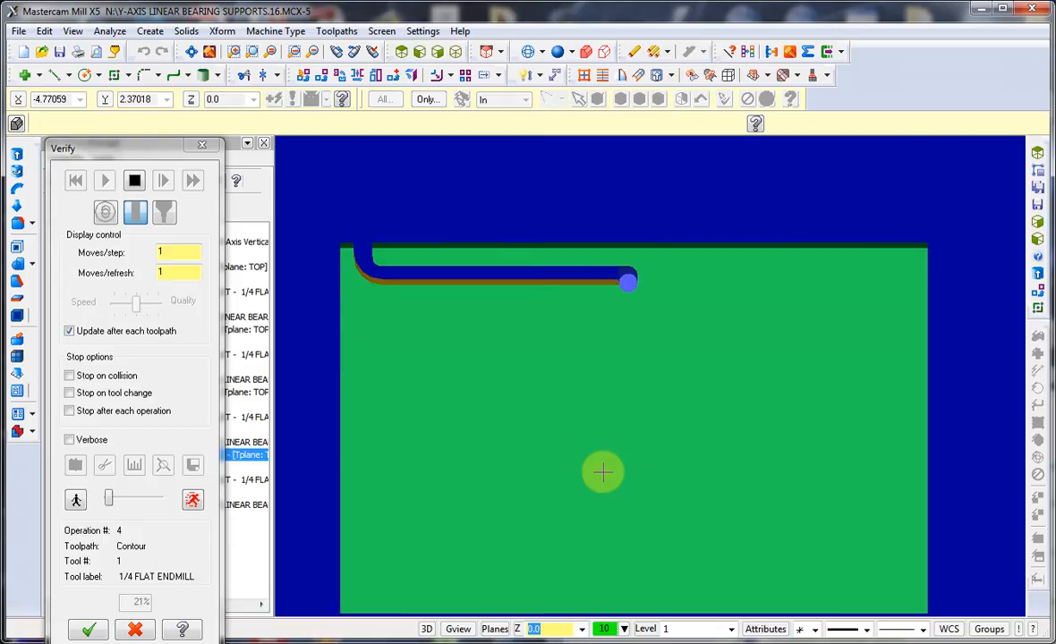
pyautogui.moveTo(602, 460); pyautogui.dragTo(586, 331, button='middle')
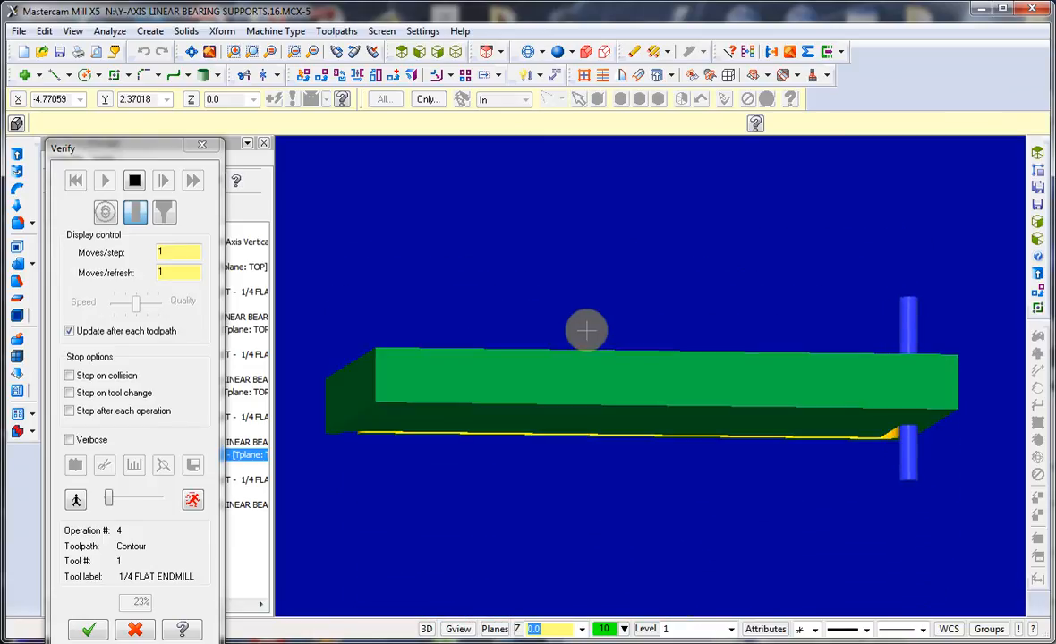
pyautogui.click(135, 629)
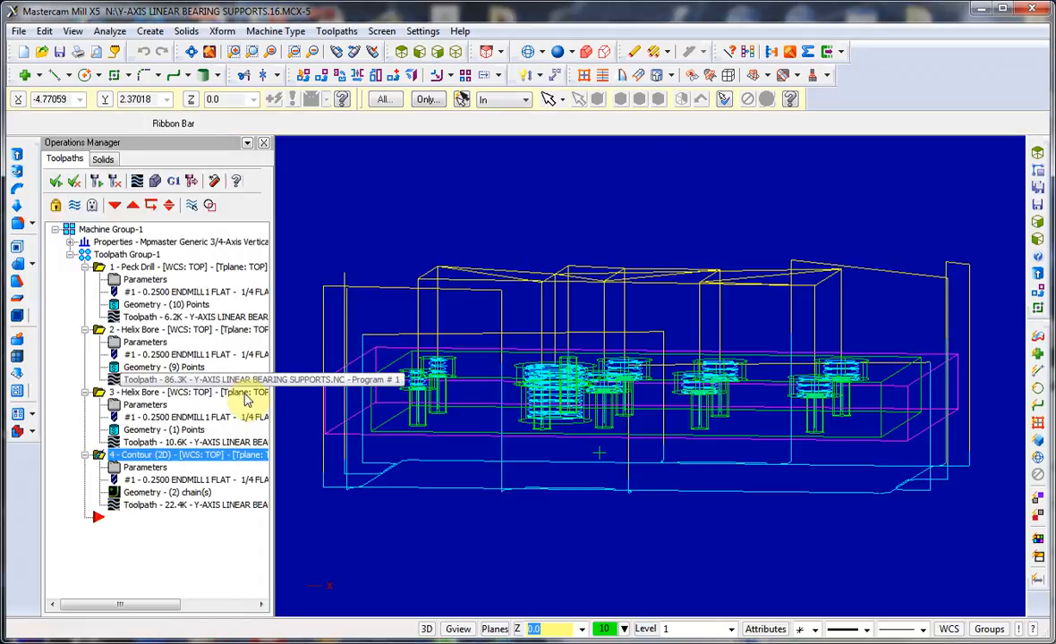
pyautogui.moveTo(464, 365); pyautogui.dragTo(449, 448, button='middle')
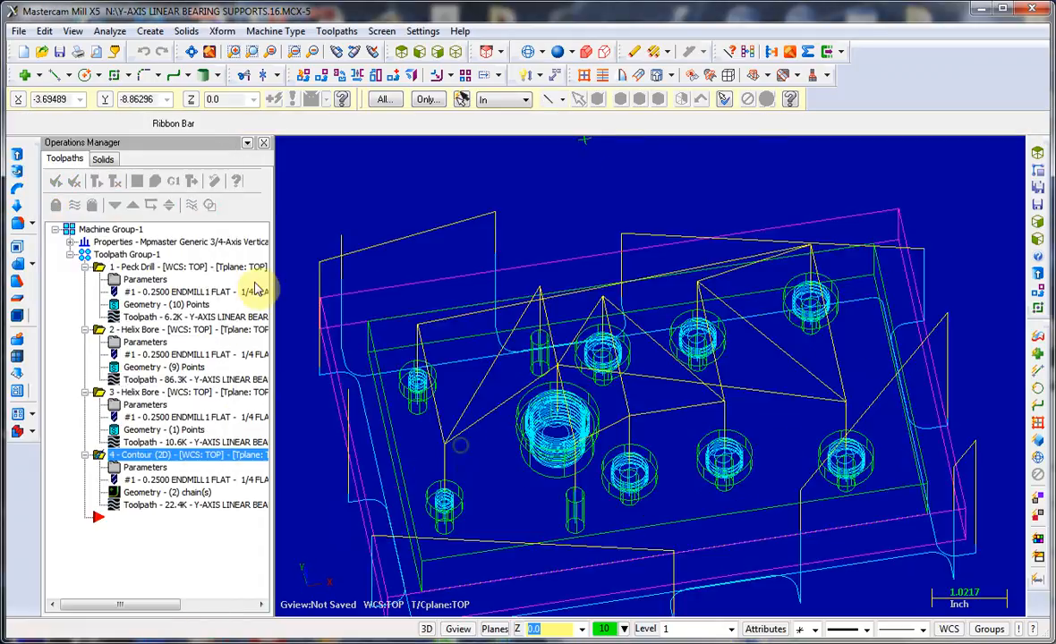
# Step: Set the contour's depth to 0.0 absolute in the linking parameters, accept and regenerate the operation
pyautogui.click(158, 456)
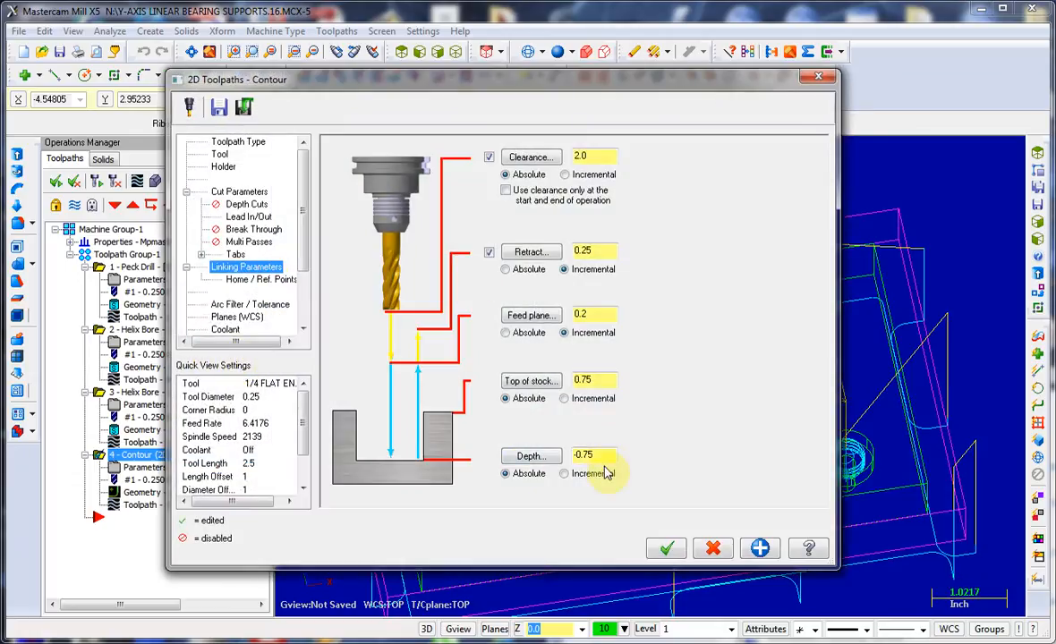
pyautogui.doubleClick(601, 455)
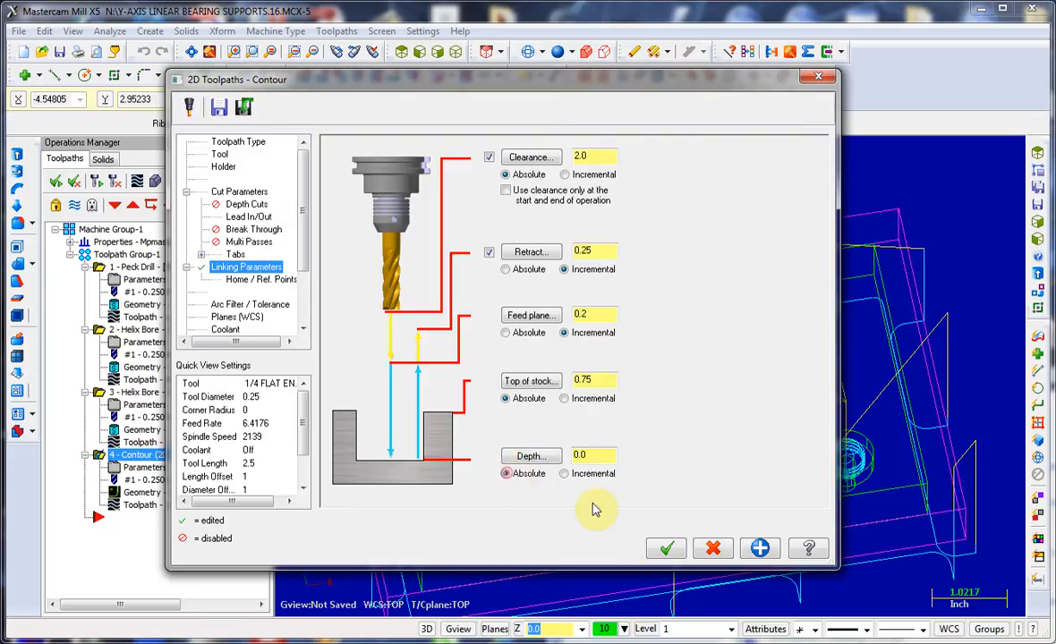
pyautogui.click(673, 547)
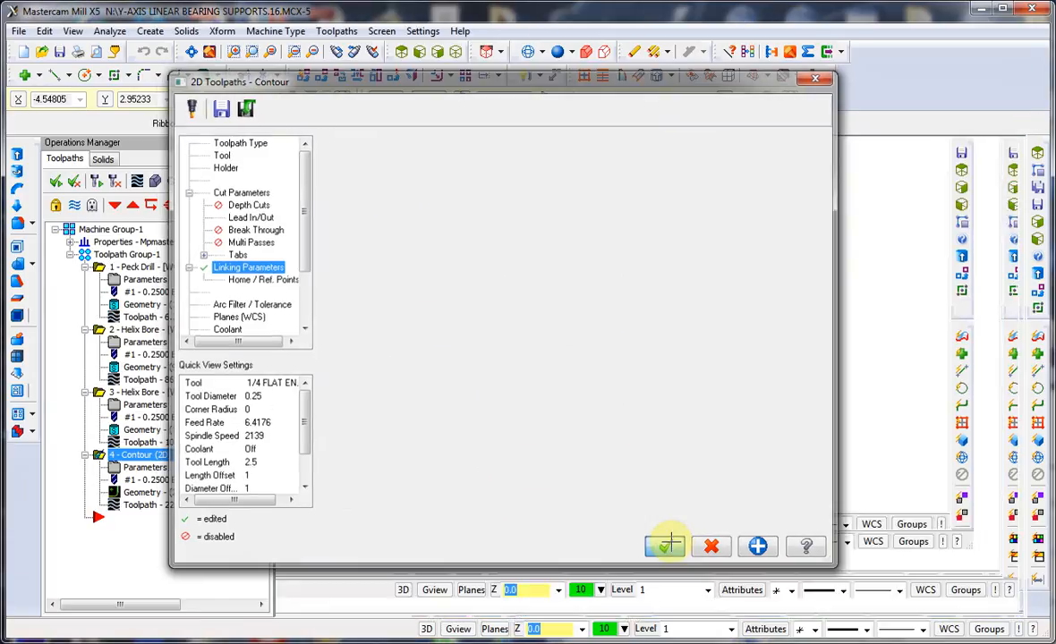
pyautogui.click(125, 182)
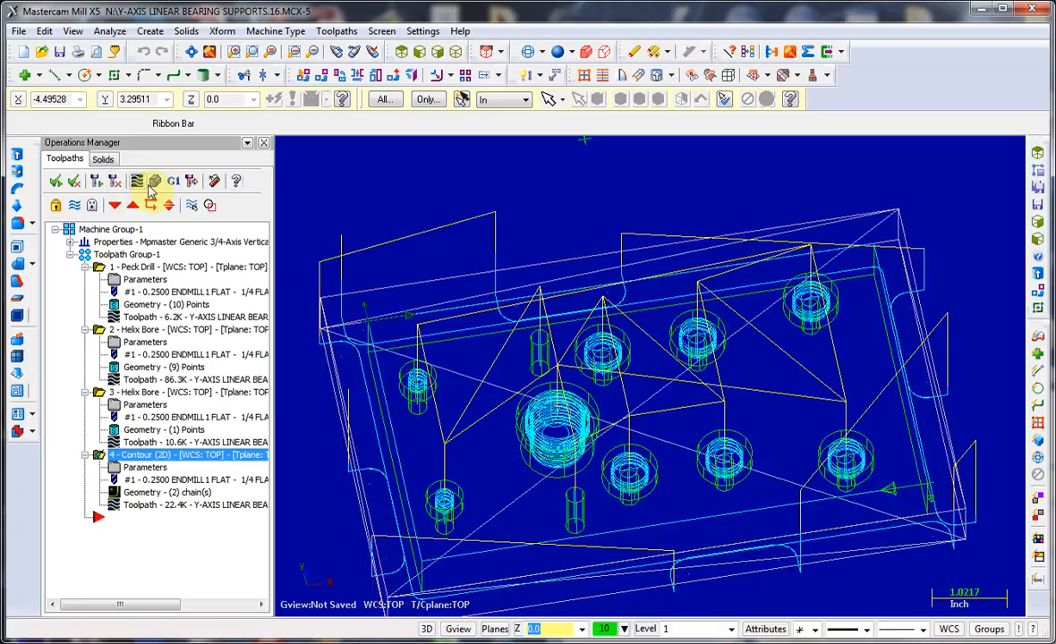
# Step: Play the contour's solid verification, check the outline cut and tab cutoffs from the top view, and close it
pyautogui.click(157, 182)
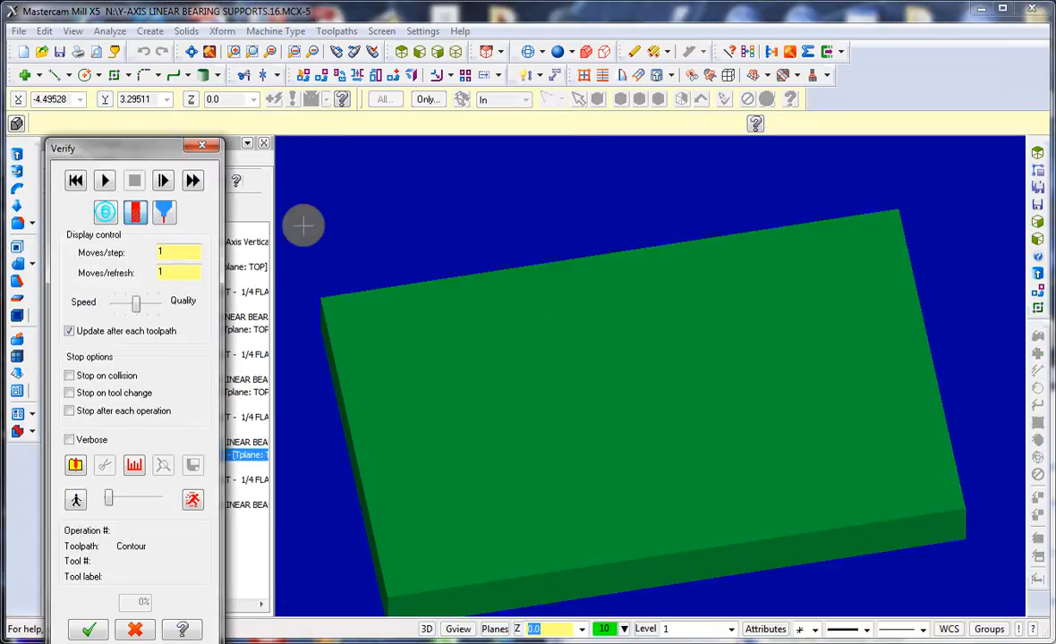
pyautogui.click(108, 182)
pyautogui.hotkey('alt', '1')
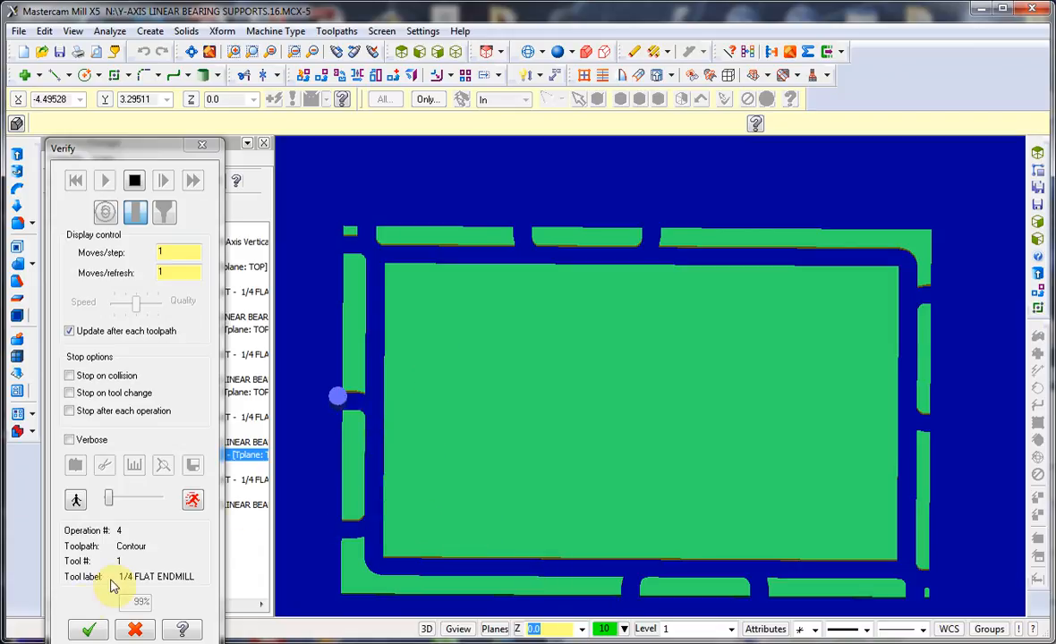
pyautogui.click(87, 630)
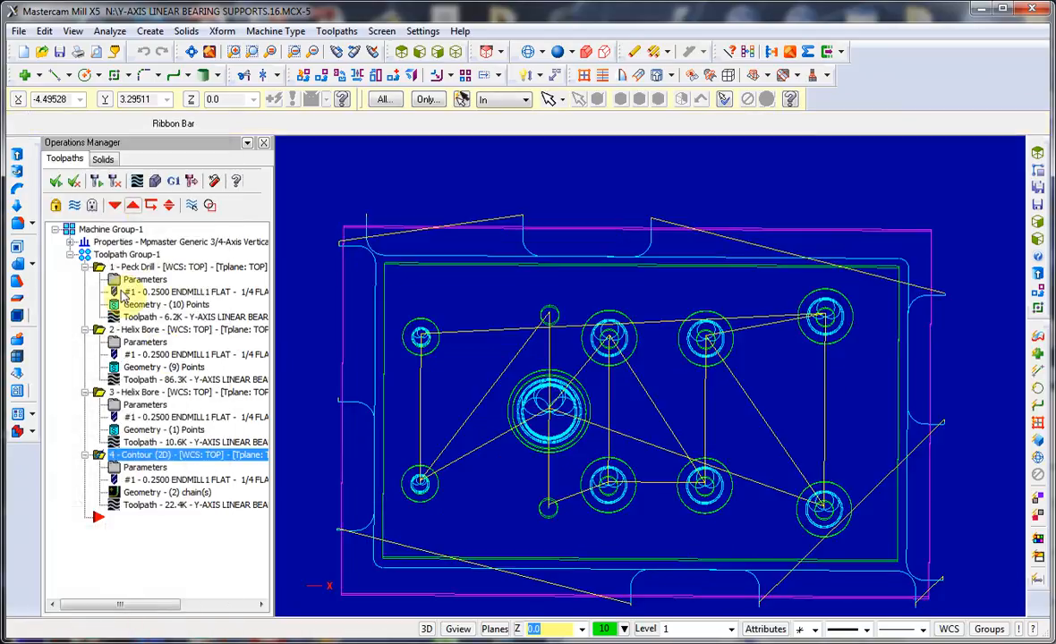
# Step: Select all operations in Toolpath Group-1 and start their solid verification at a medium playback speed
pyautogui.click(135, 268)
pyautogui.click(130, 254)
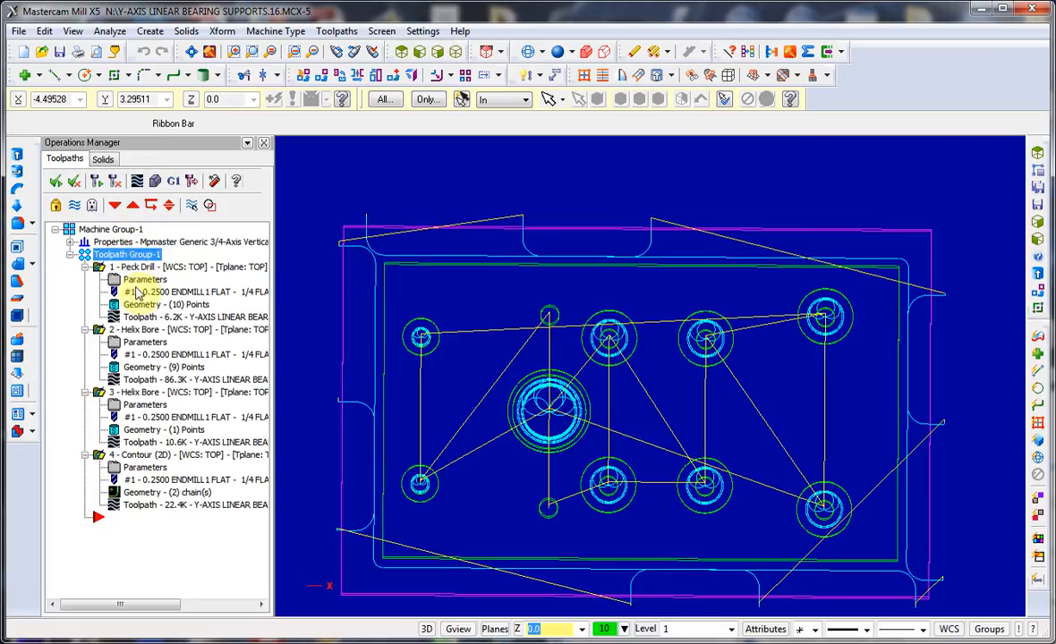
pyautogui.click(138, 180)
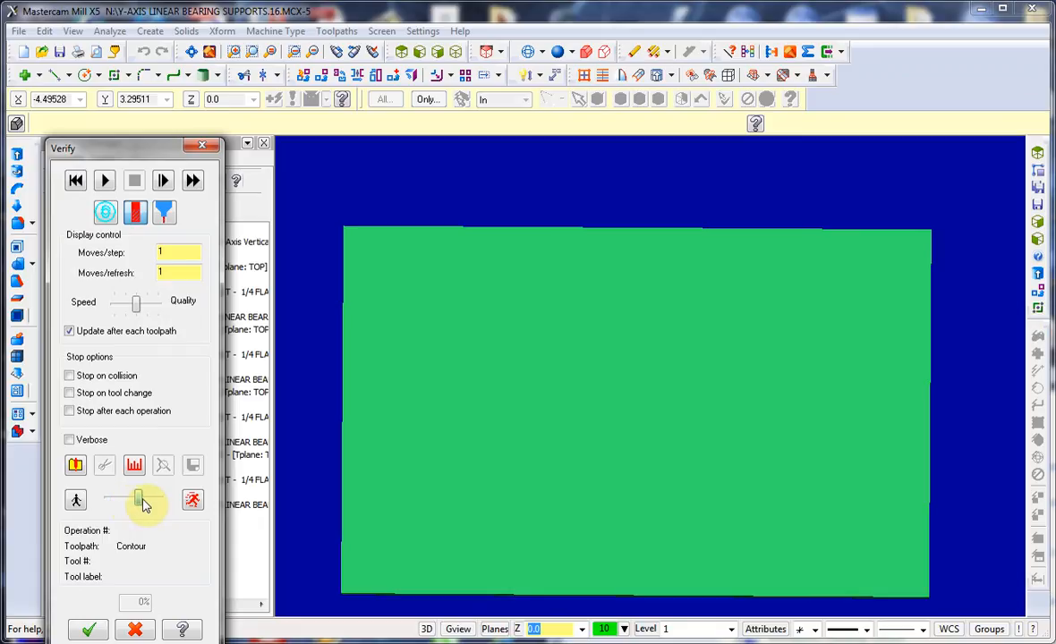
pyautogui.click(102, 181)
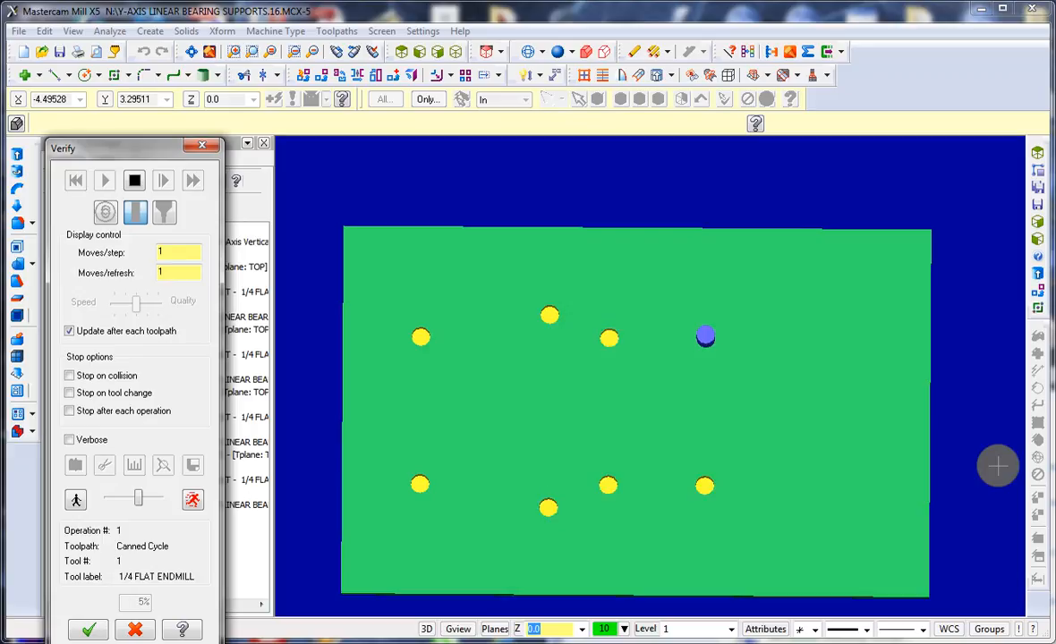
# Step: Examine the drilled holes, helix bores and contour cut from several angles as the simulation runs, and close the verification
pyautogui.moveTo(809, 516); pyautogui.dragTo(796, 427, button='middle')
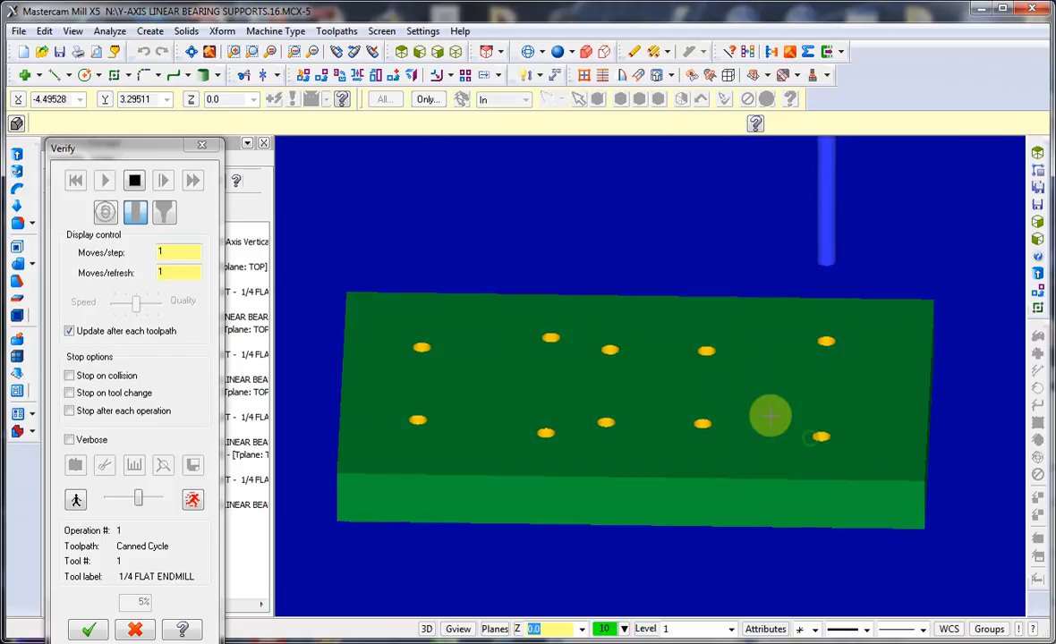
pyautogui.moveTo(588, 405); pyautogui.dragTo(605, 476, button='middle')
pyautogui.moveTo(525, 389); pyautogui.dragTo(445, 372, button='middle')
pyautogui.scroll(5, 432, 362)
pyautogui.moveTo(491, 483); pyautogui.dragTo(538, 391, button='middle')
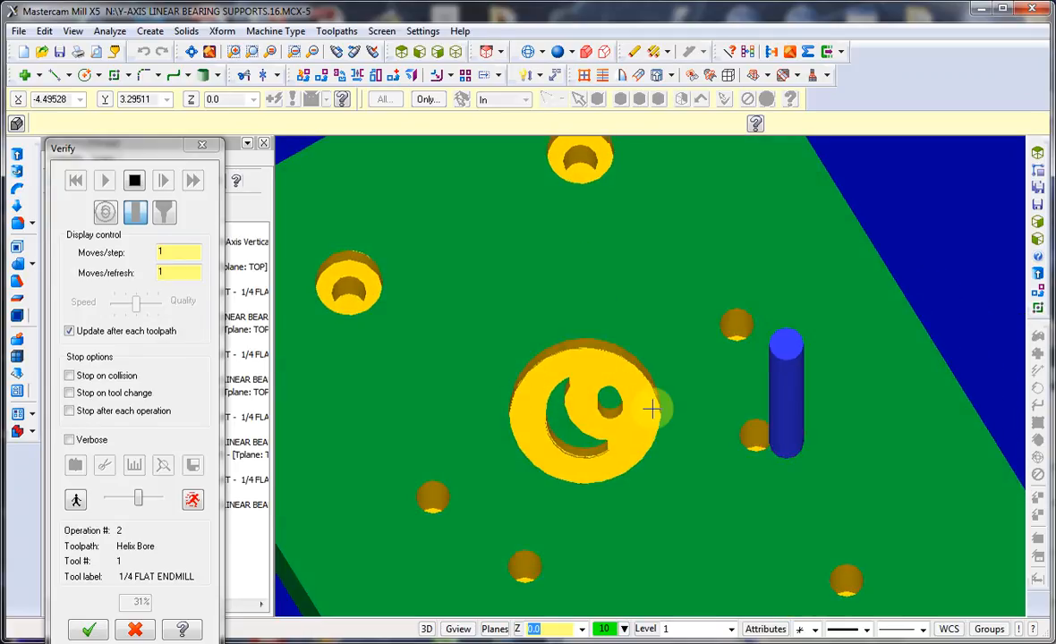
pyautogui.moveTo(686, 466); pyautogui.dragTo(601, 413, button='middle')
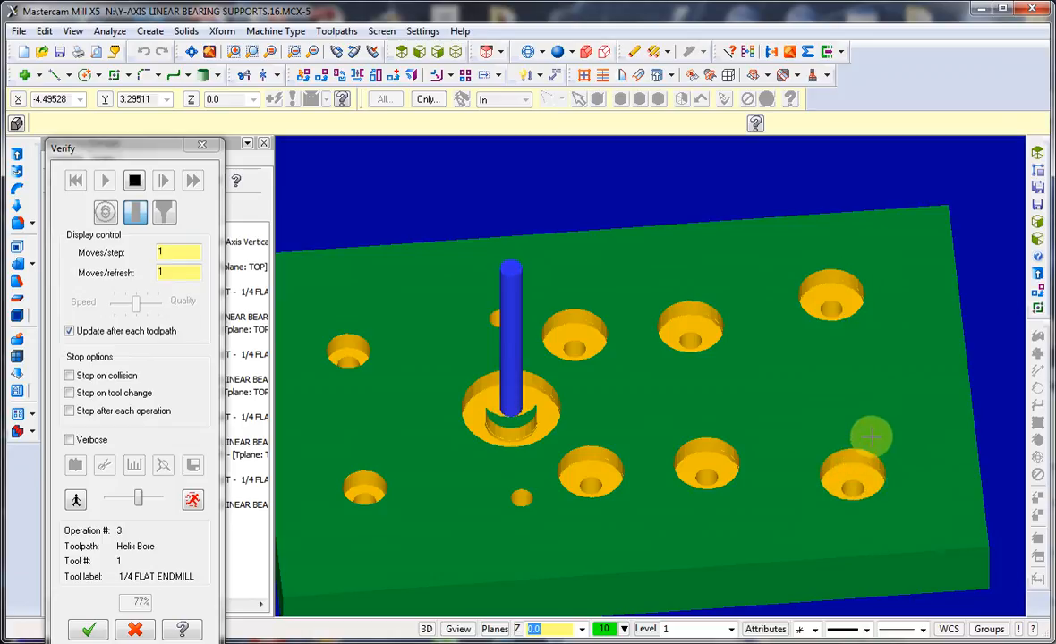
pyautogui.moveTo(476, 388)
pyautogui.mouseDown(button='middle')
pyautogui.moveTo(491, 420)
pyautogui.moveTo(489, 391)
pyautogui.mouseUp(button='middle')
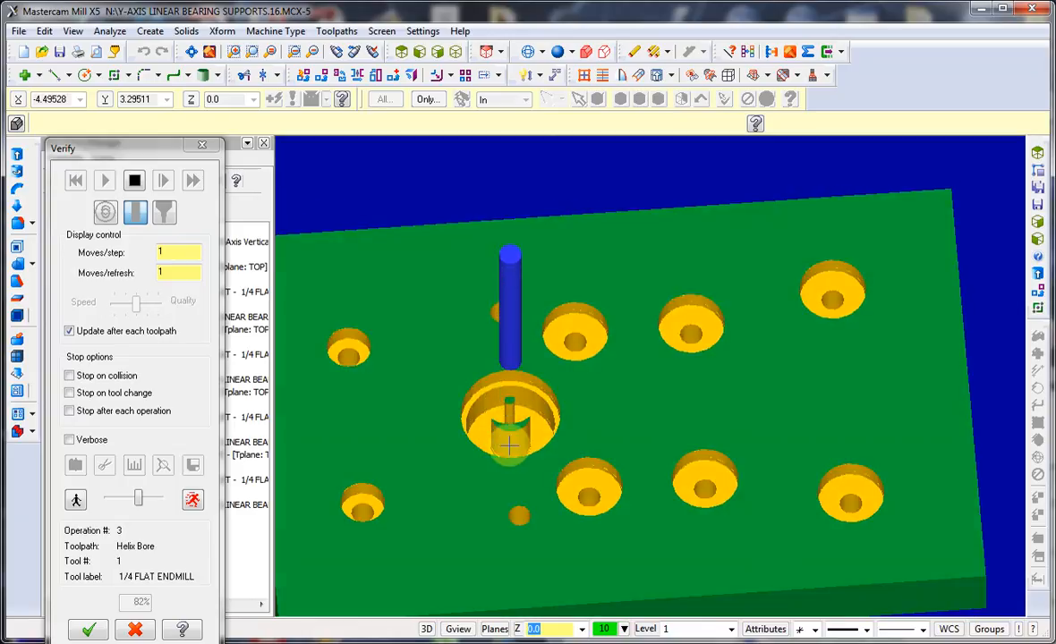
pyautogui.moveTo(503, 460)
pyautogui.mouseDown(button='middle')
pyautogui.moveTo(512, 484)
pyautogui.moveTo(509, 468)
pyautogui.mouseUp(button='middle')
pyautogui.scroll(-1, 665, 385)
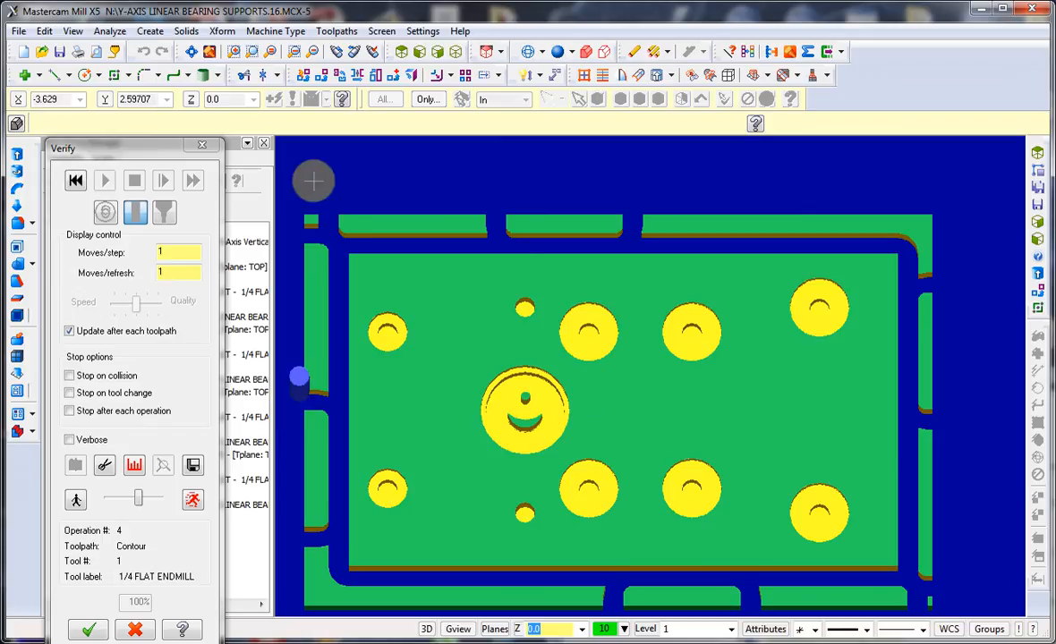
pyautogui.click(87, 630)
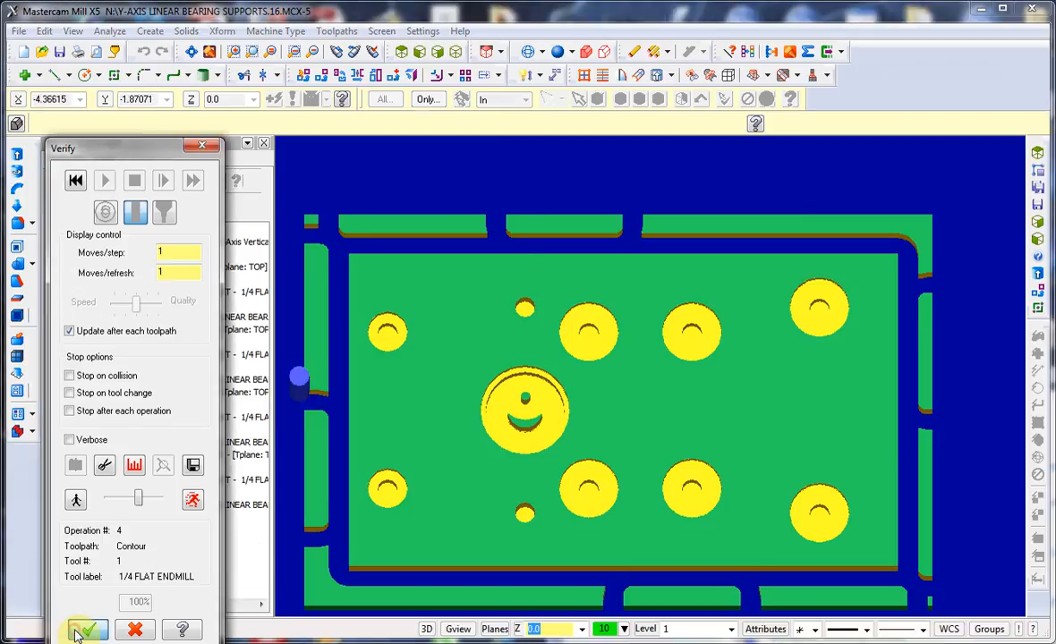
# Step: Replay the solid verification of all operations in Toolpath Group-1 at maximum playback speed and close it
pyautogui.rightClick(154, 257)
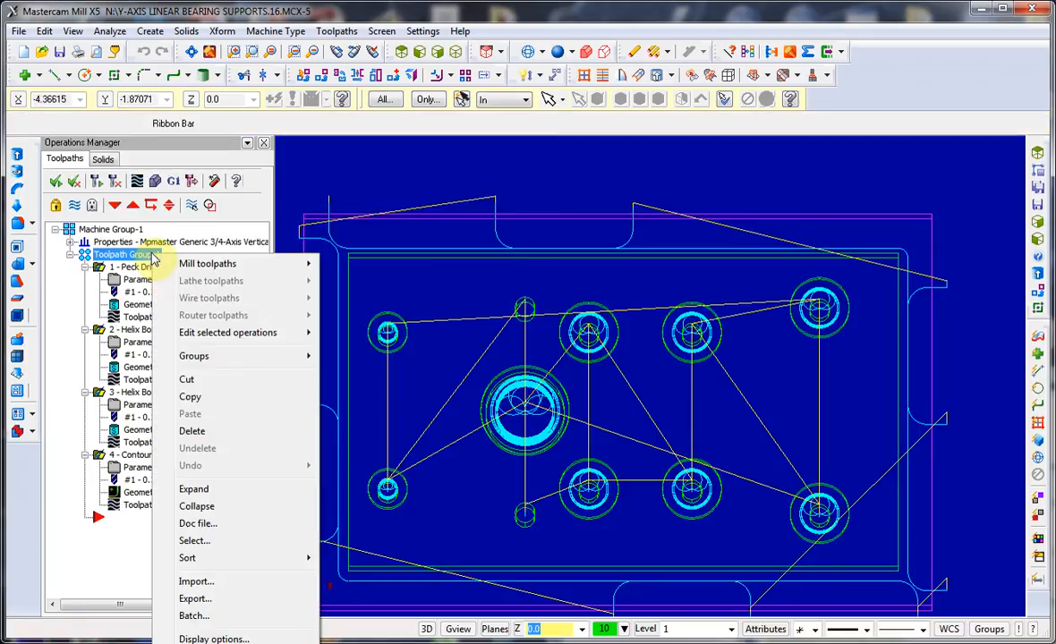
pyautogui.click(136, 157)
pyautogui.click(155, 182)
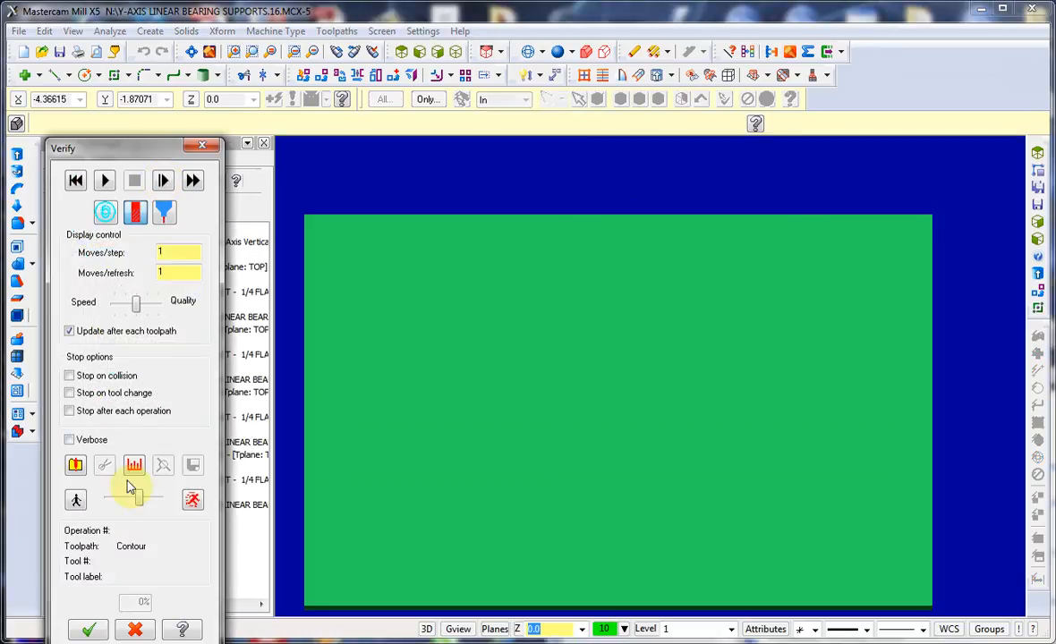
pyautogui.click(101, 630)
pyautogui.click(130, 255)
pyautogui.click(161, 177)
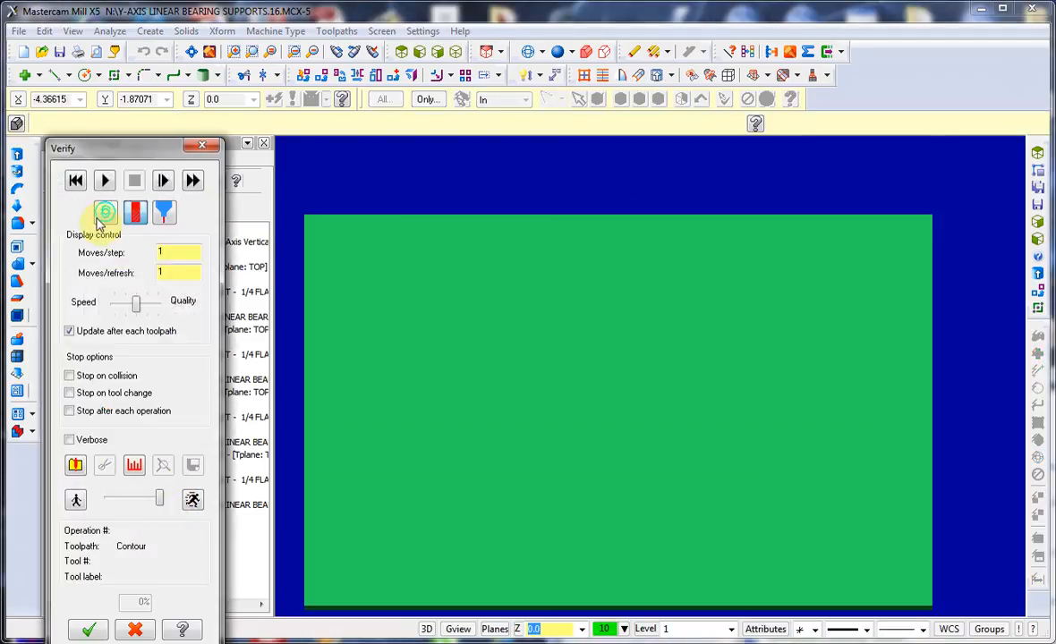
pyautogui.click(104, 179)
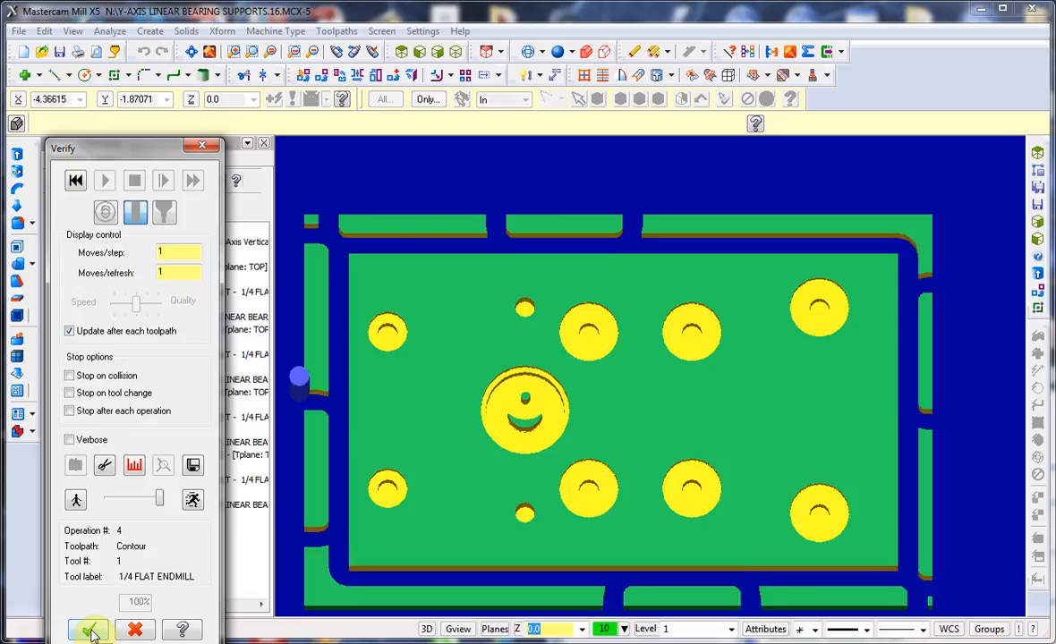
pyautogui.click(90, 631)
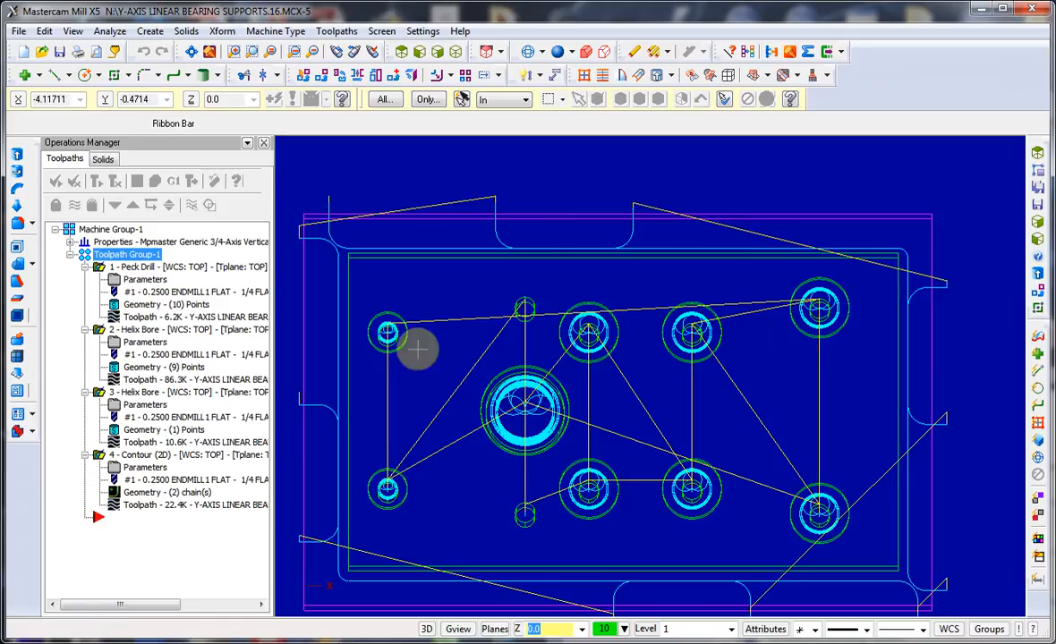
# Step: Save the part as a new version named Y-AXIS LINEAR BEARING SUPPORTS.17.MCX-5
pyautogui.moveTo(468, 368); pyautogui.dragTo(572, 585, button='middle')
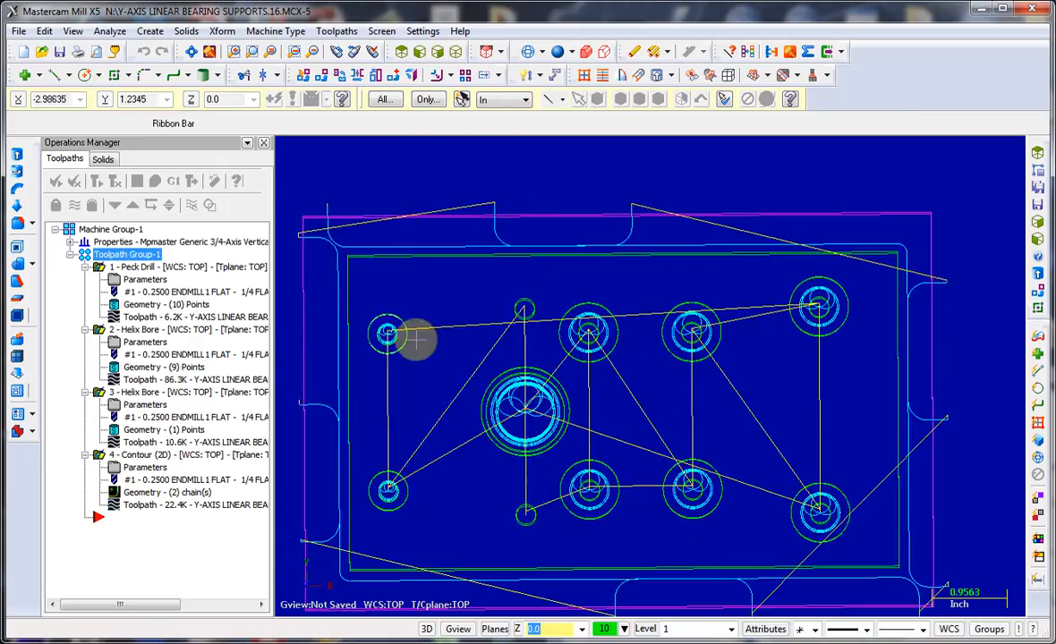
pyautogui.moveTo(491, 384); pyautogui.dragTo(387, 360, button='middle')
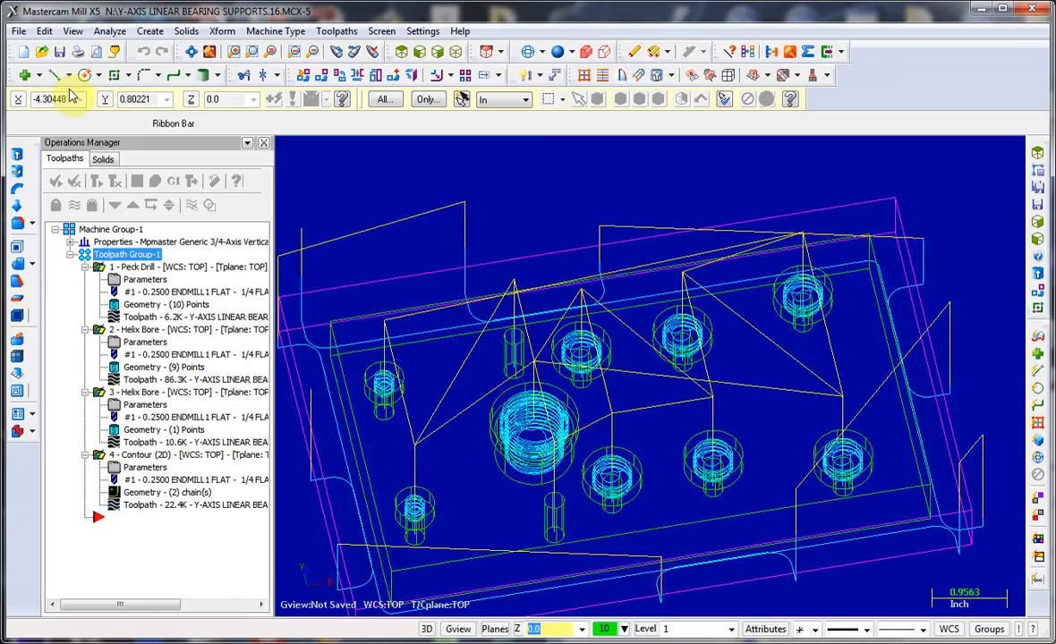
pyautogui.click(26, 33)
pyautogui.click(113, 169)
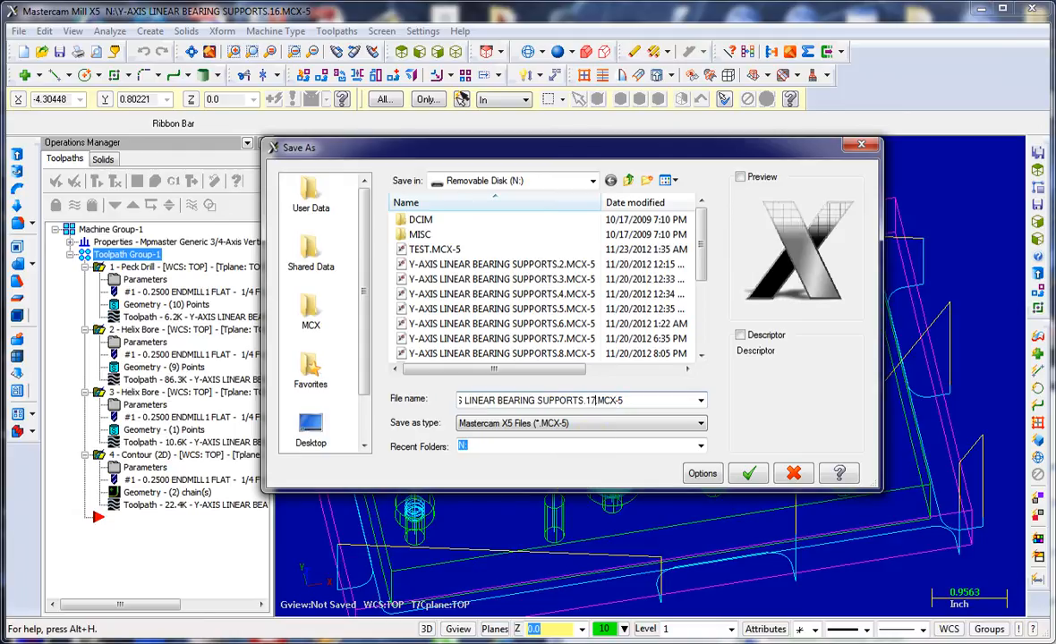
pyautogui.press('Return')
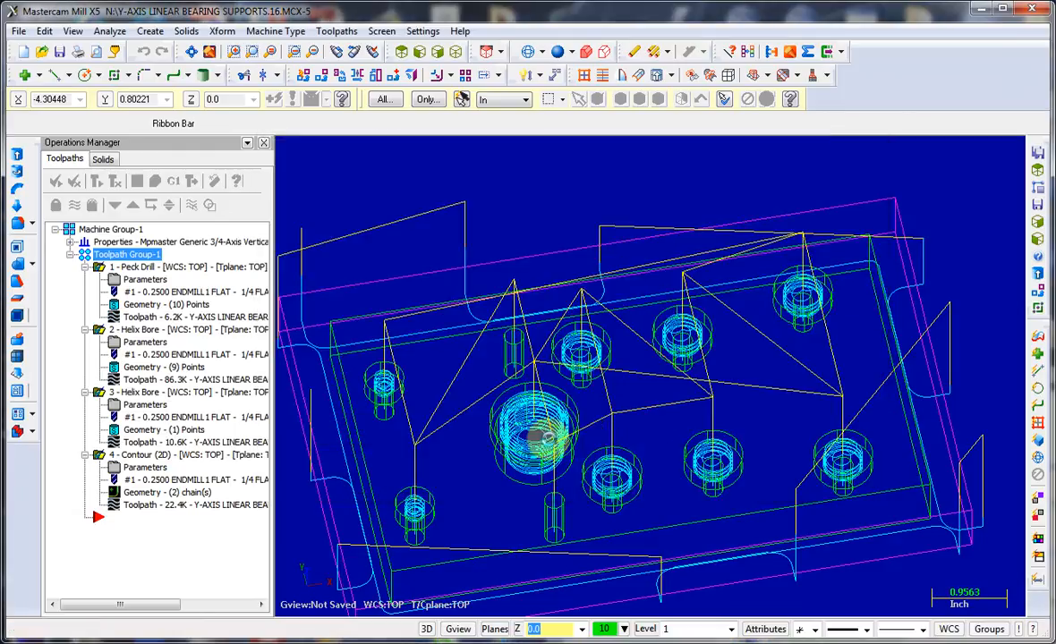
# Step: Examine the Peck Drill operation's drill points and their travel order from the top view, and close the point manager
pyautogui.rightClick(421, 403)
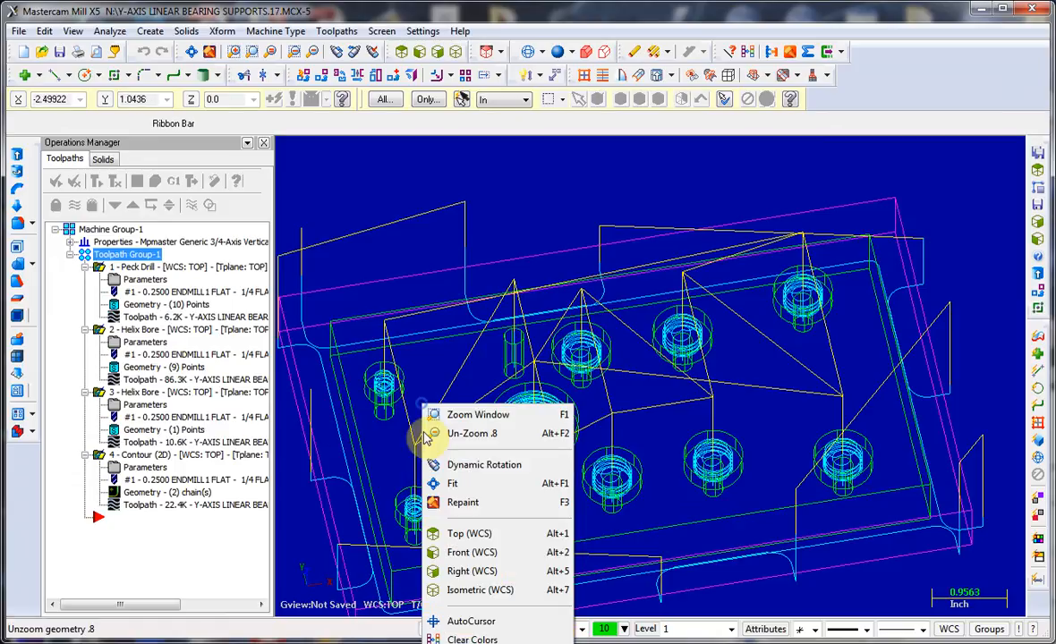
pyautogui.click(435, 533)
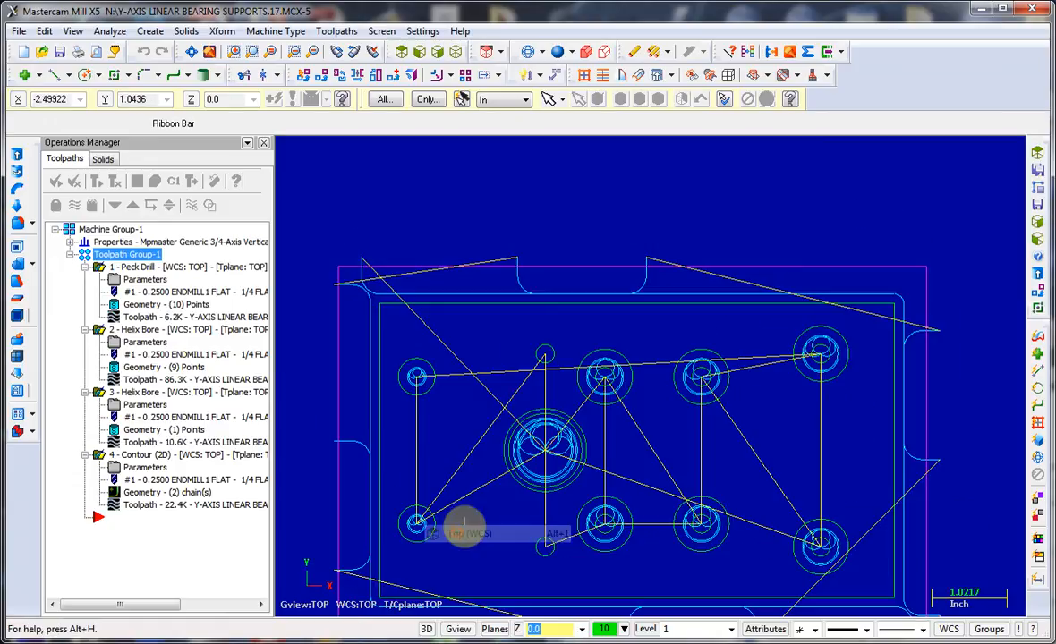
pyautogui.click(195, 306)
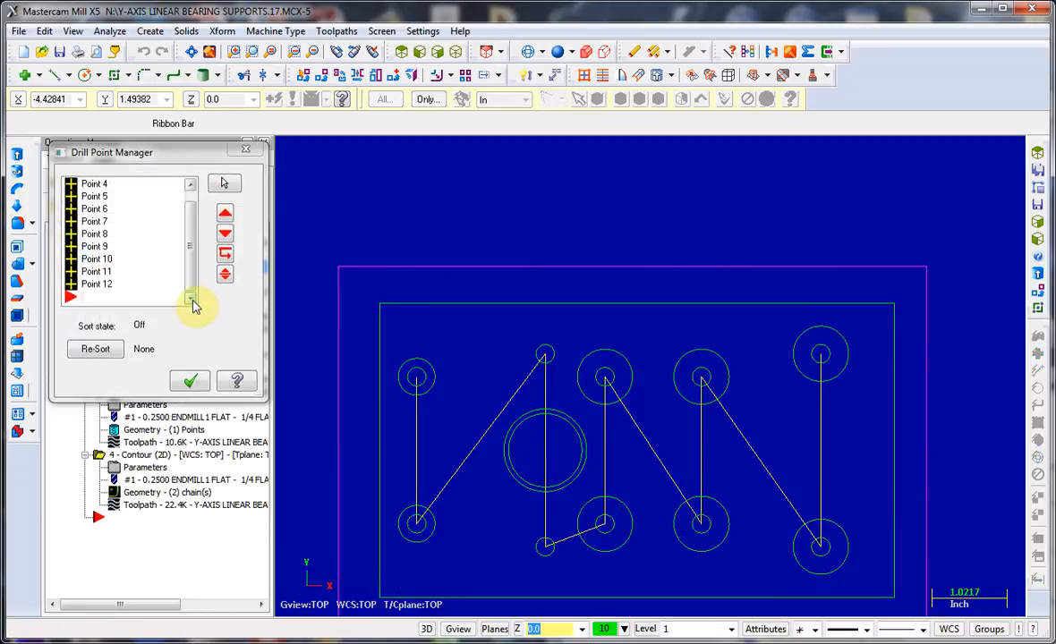
pyautogui.click(93, 350)
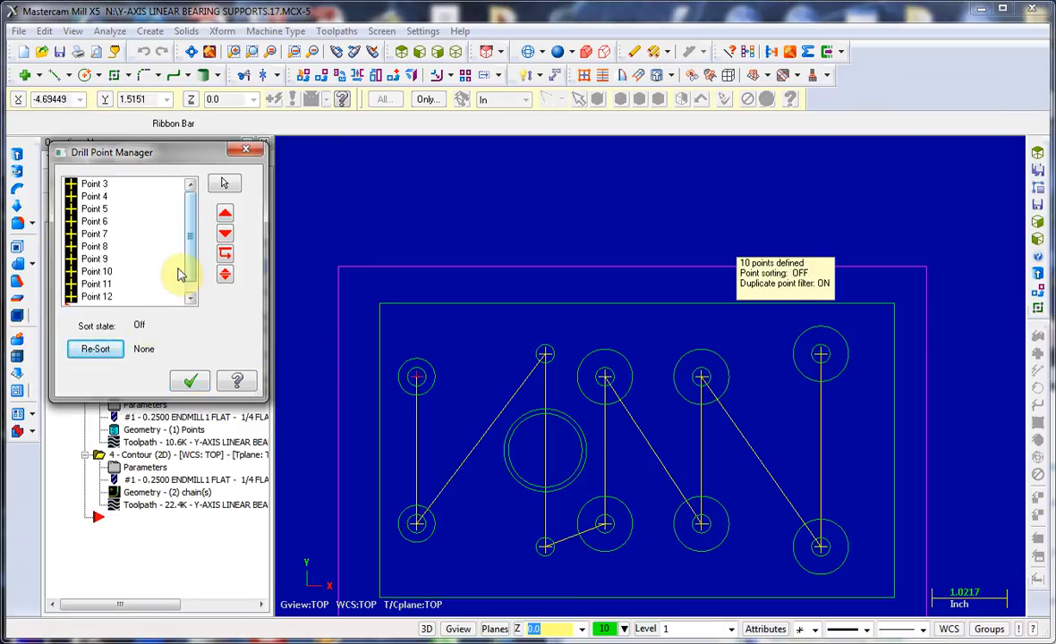
pyautogui.click(223, 183)
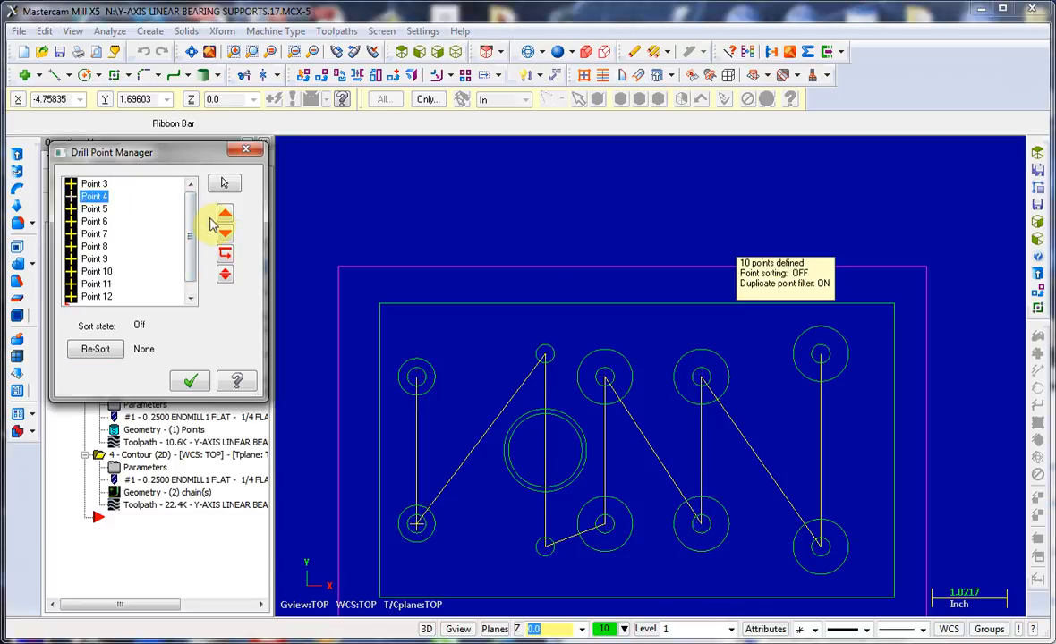
pyautogui.click(100, 291)
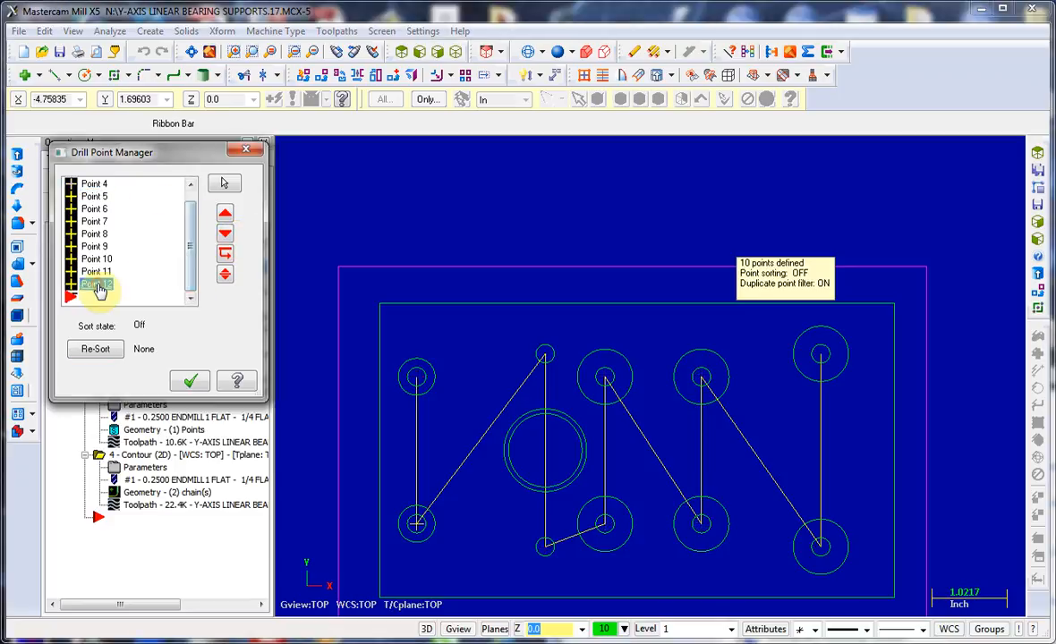
pyautogui.scroll(1, 108, 219)
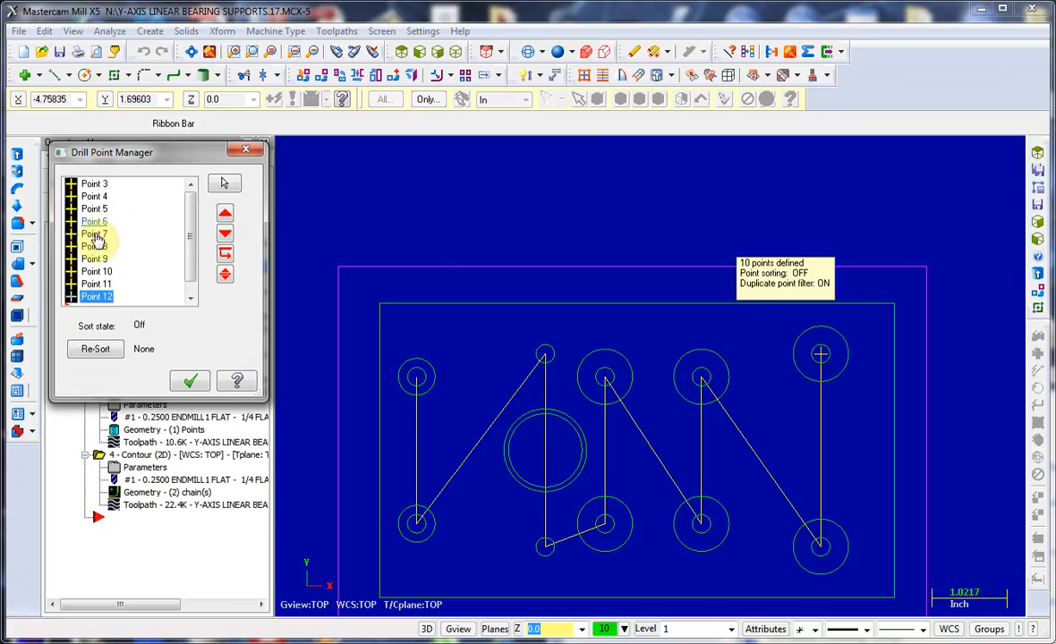
pyautogui.click(191, 203)
pyautogui.click(151, 333)
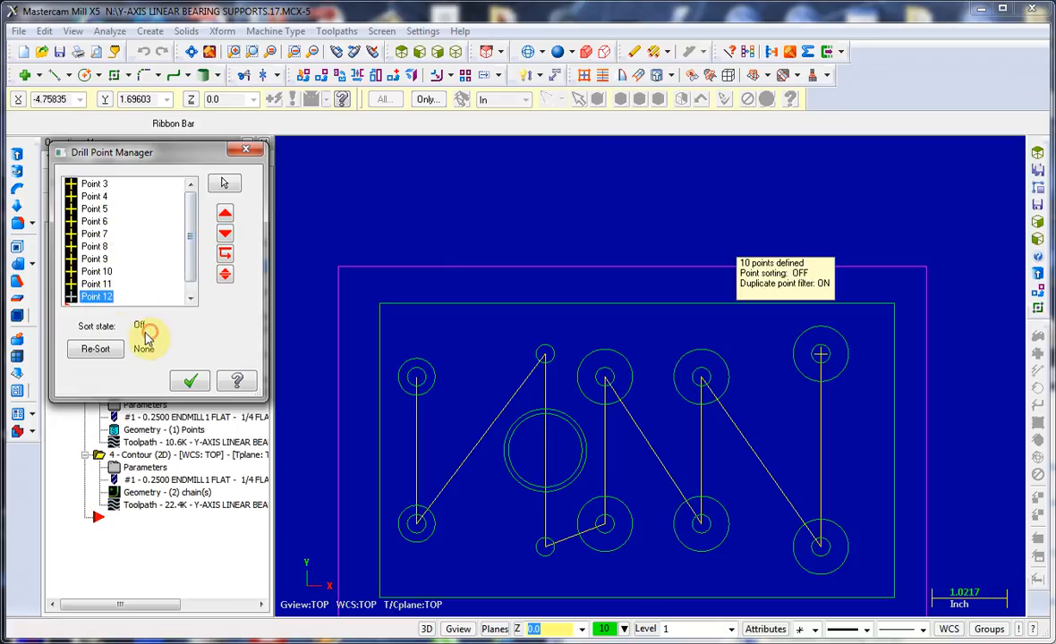
pyautogui.click(93, 350)
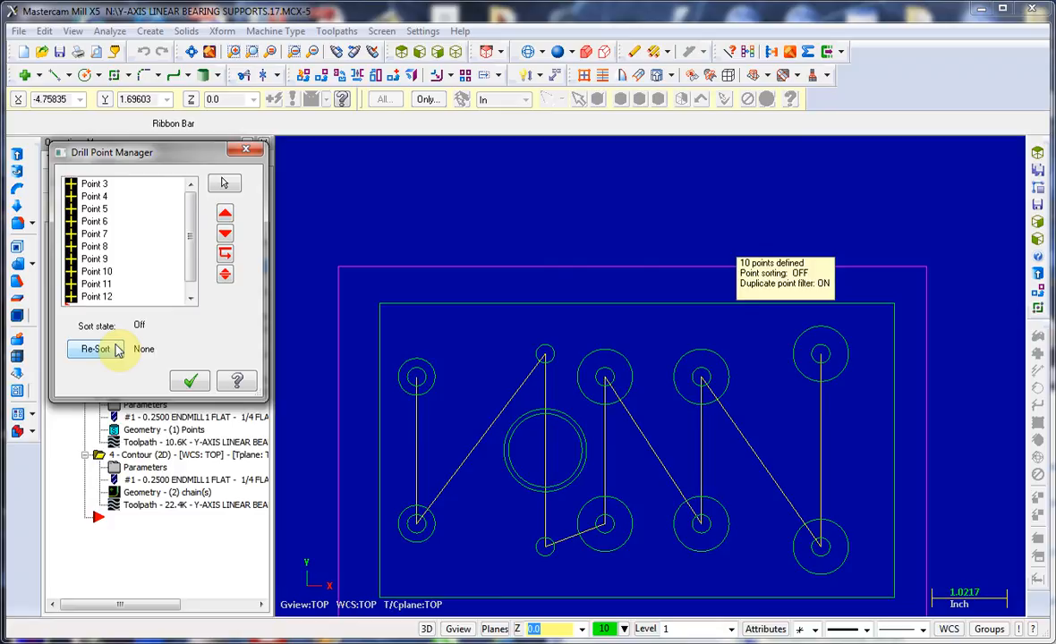
pyautogui.click(117, 350)
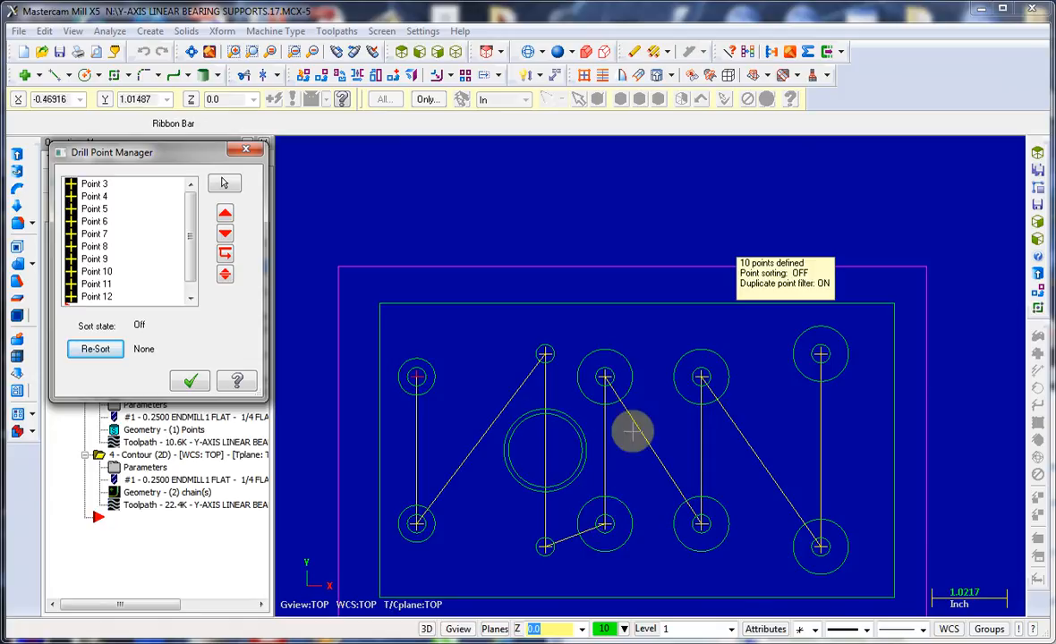
pyautogui.click(189, 383)
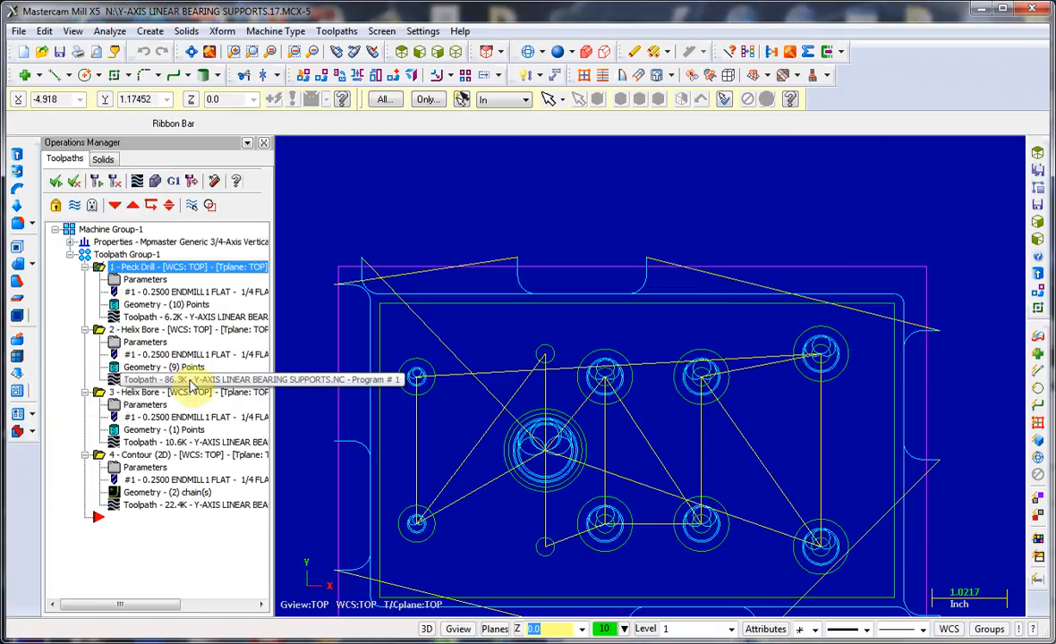
# Step: Reorder the nine-point Helix Bore's points to 6, 8, 9, 12, 10, 7, 11, 13, 14, accept and regenerate the operation
pyautogui.moveTo(545, 458); pyautogui.dragTo(474, 434, button='middle')
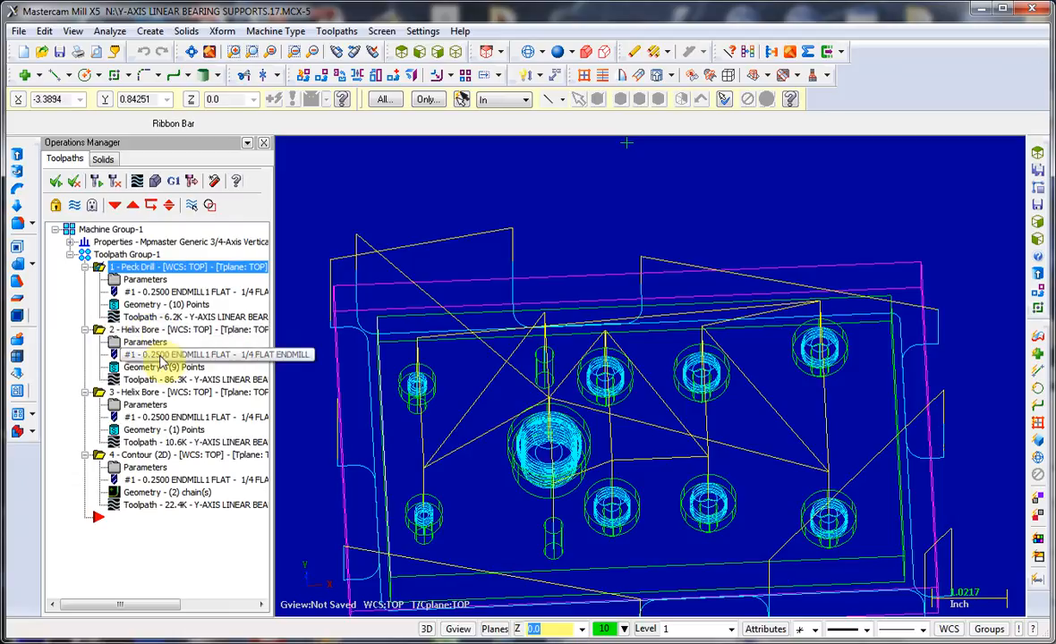
pyautogui.click(170, 365)
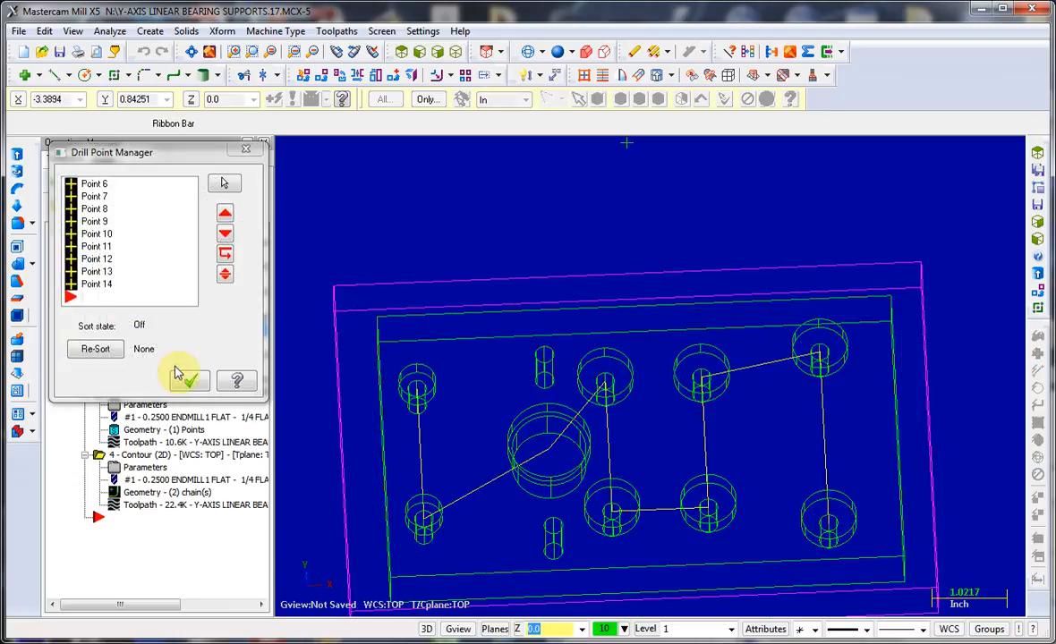
pyautogui.moveTo(502, 449); pyautogui.dragTo(513, 477, button='middle')
pyautogui.click(109, 351)
pyautogui.click(108, 351)
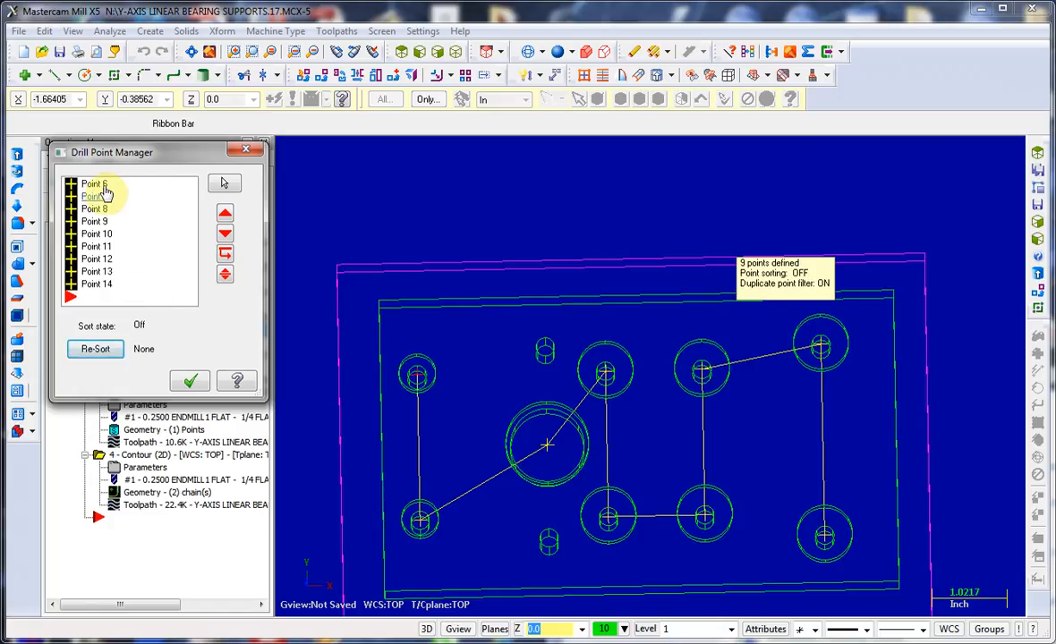
pyautogui.moveTo(98, 199)
pyautogui.mouseDown()
pyautogui.moveTo(90, 170)
pyautogui.moveTo(107, 265)
pyautogui.moveTo(97, 221)
pyautogui.mouseUp()
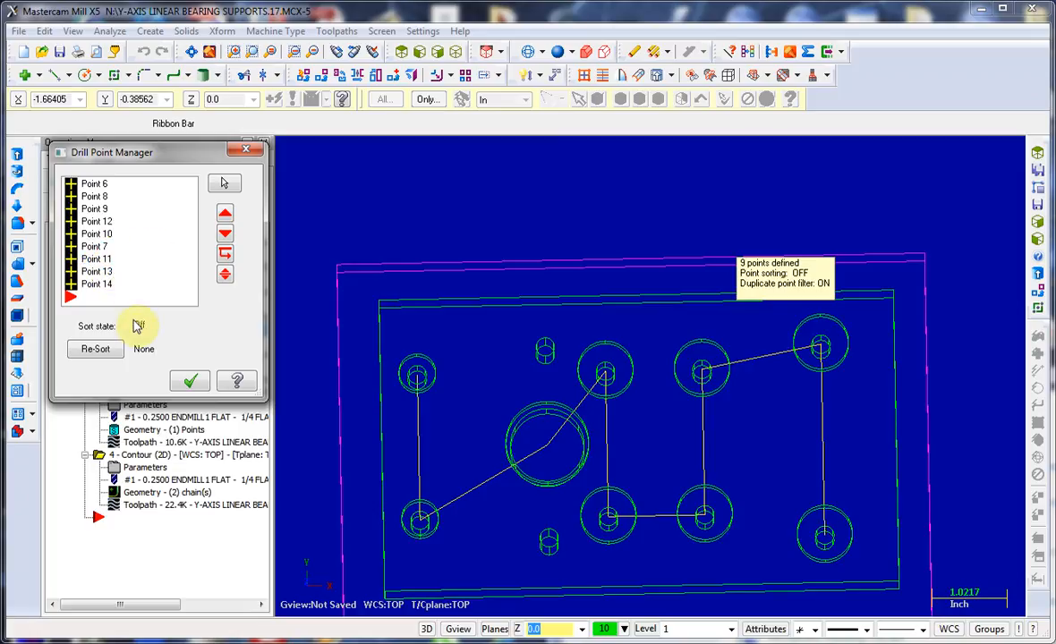
pyautogui.click(189, 383)
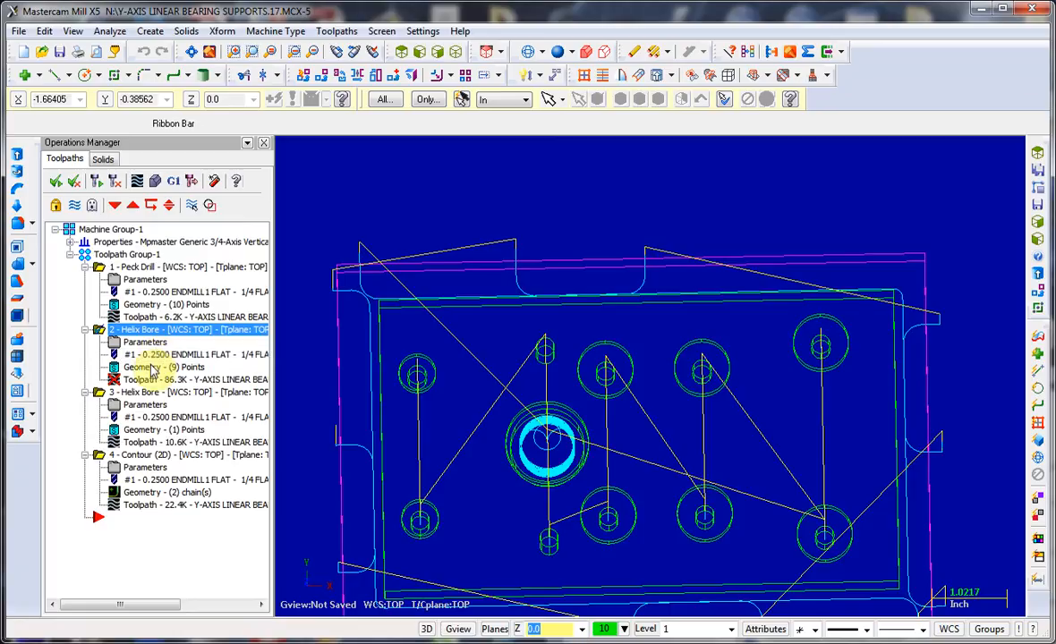
pyautogui.click(114, 181)
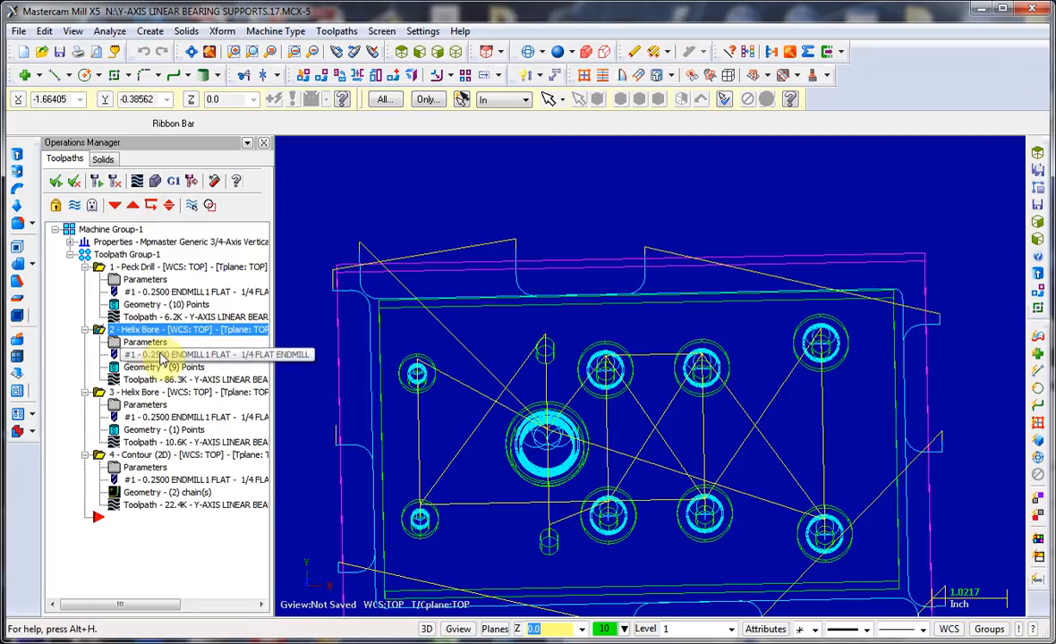
# Step: Examine the nine-point Helix Bore's travel order and the available point sorting options, and close the point manager
pyautogui.click(161, 367)
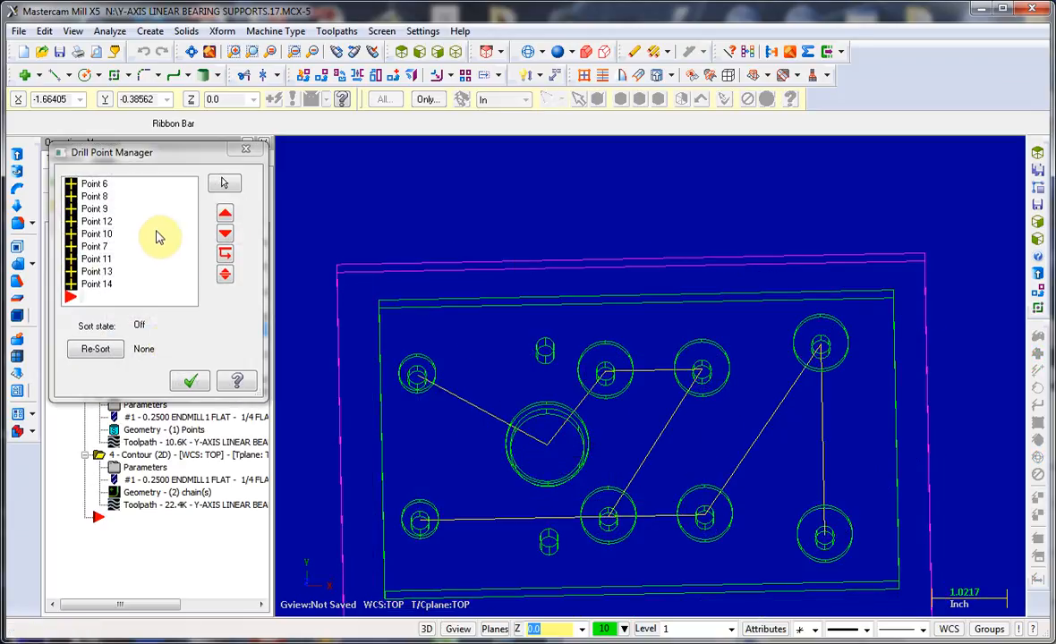
pyautogui.moveTo(392, 454)
pyautogui.mouseDown(button='middle')
pyautogui.moveTo(407, 463)
pyautogui.moveTo(393, 443)
pyautogui.mouseUp(button='middle')
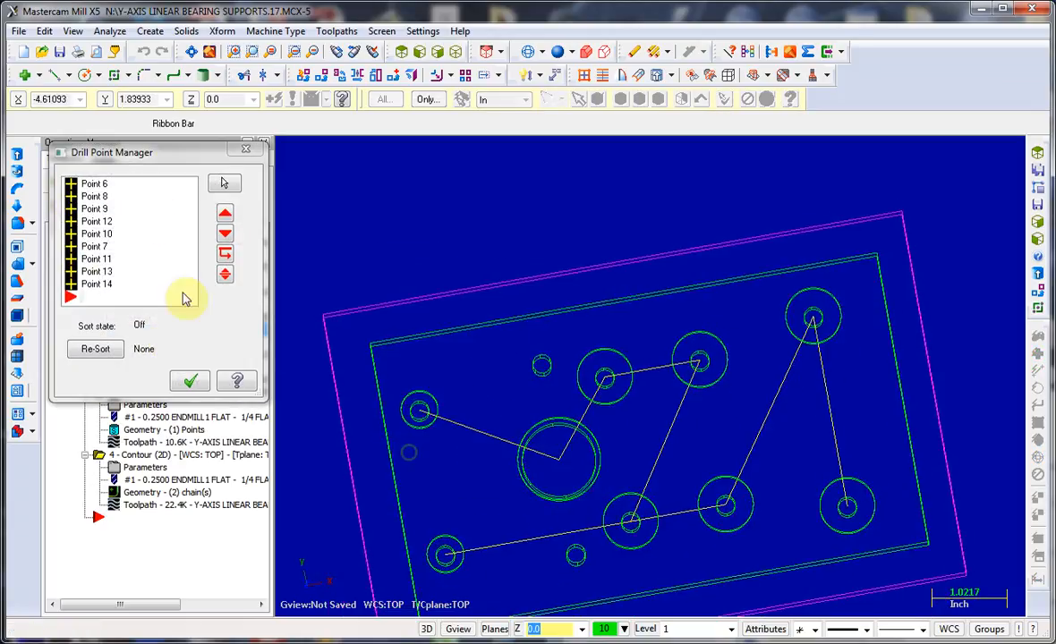
pyautogui.click(113, 349)
pyautogui.click(117, 353)
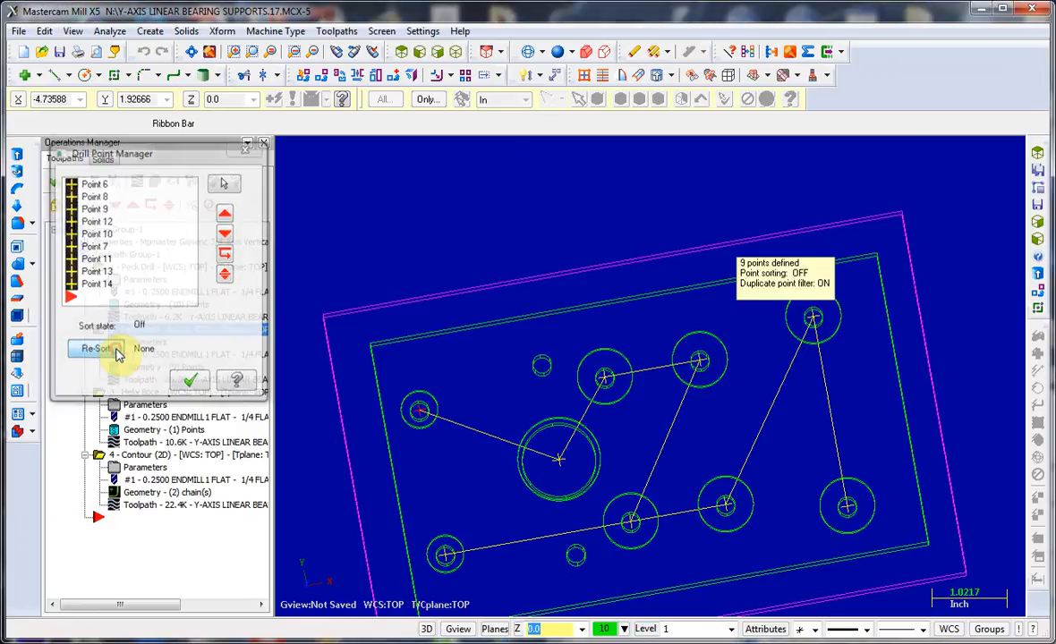
pyautogui.moveTo(401, 417); pyautogui.dragTo(466, 413, button='middle')
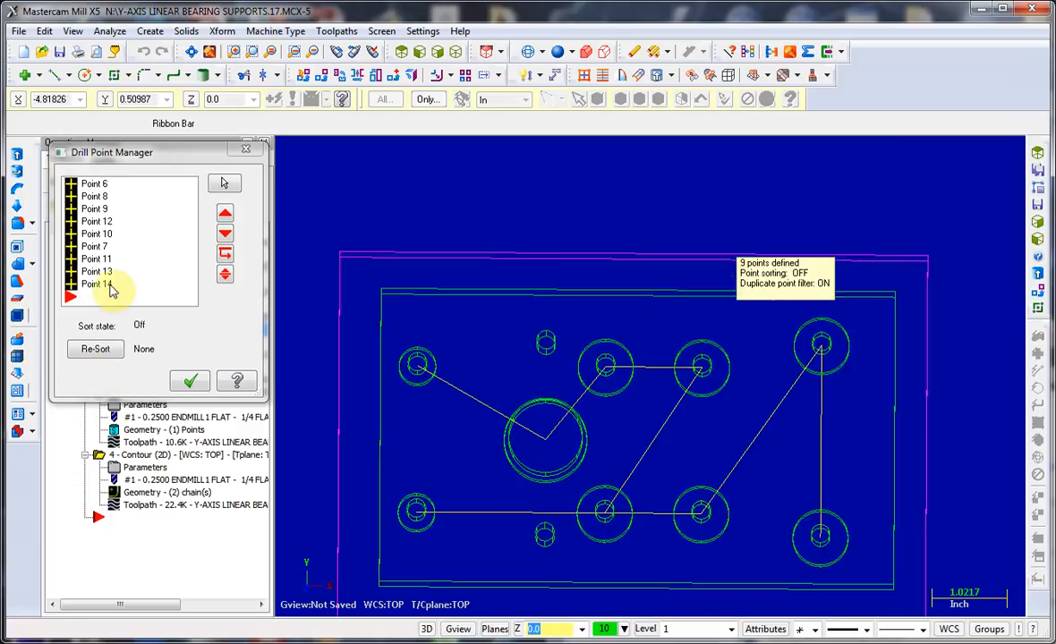
pyautogui.click(121, 349)
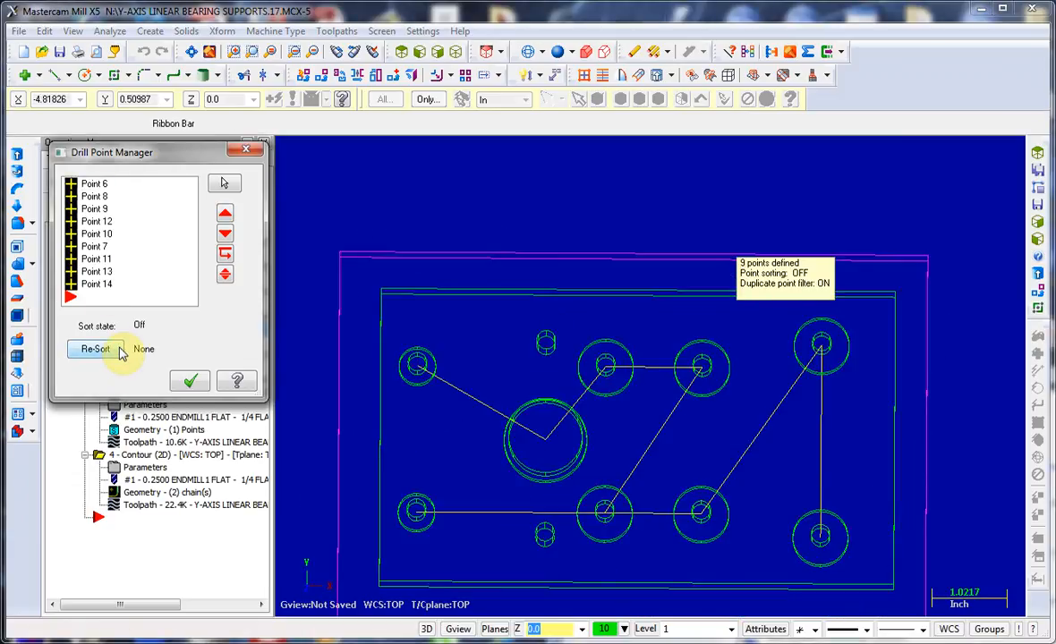
pyautogui.click(153, 253)
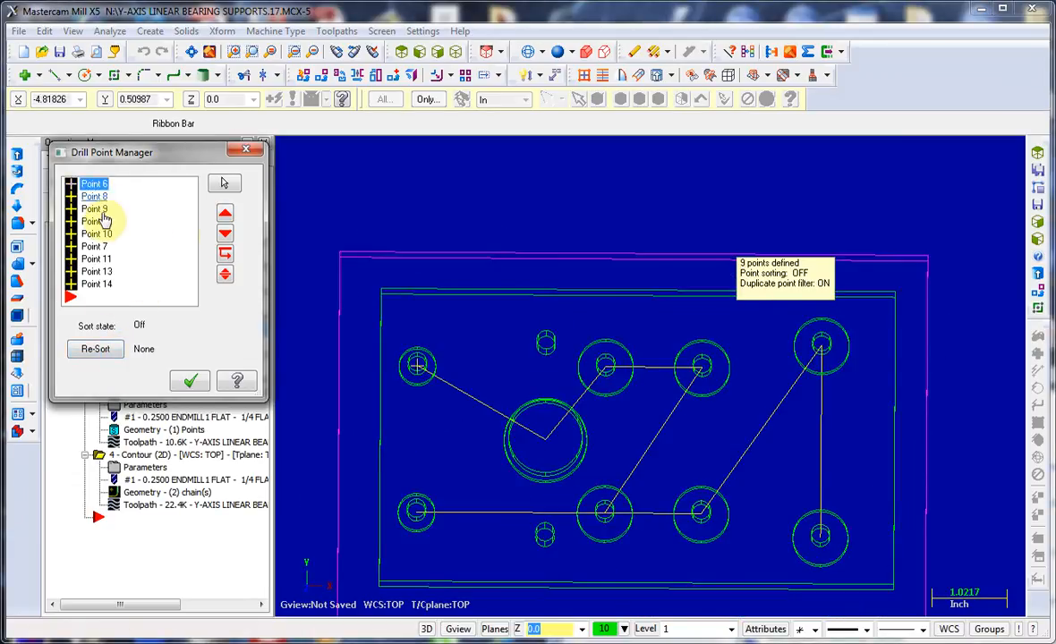
pyautogui.rightClick(102, 278)
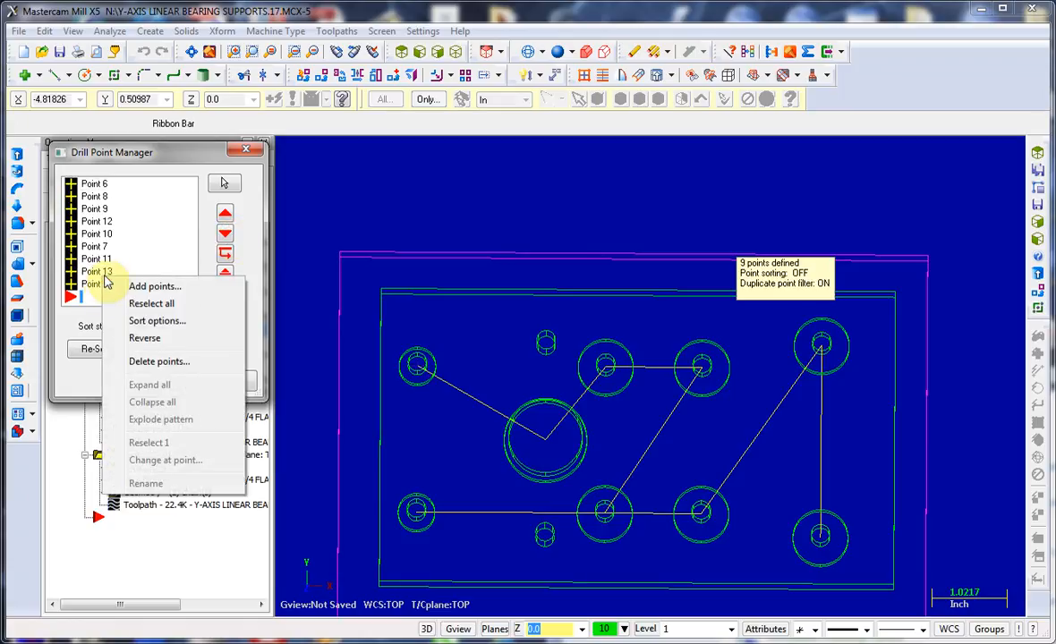
pyautogui.click(142, 246)
pyautogui.click(100, 354)
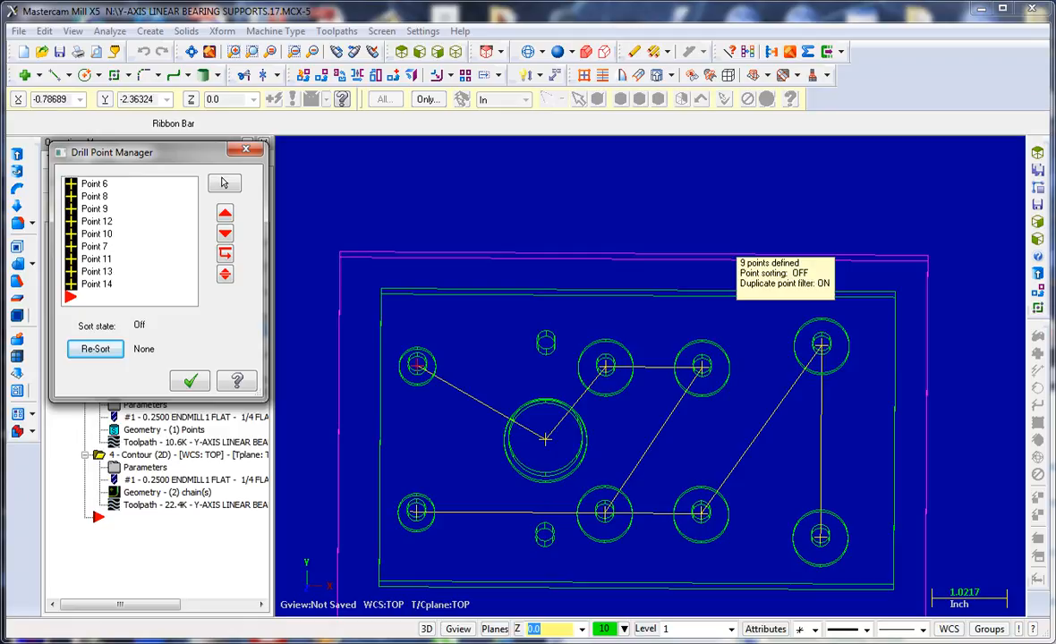
pyautogui.click(183, 382)
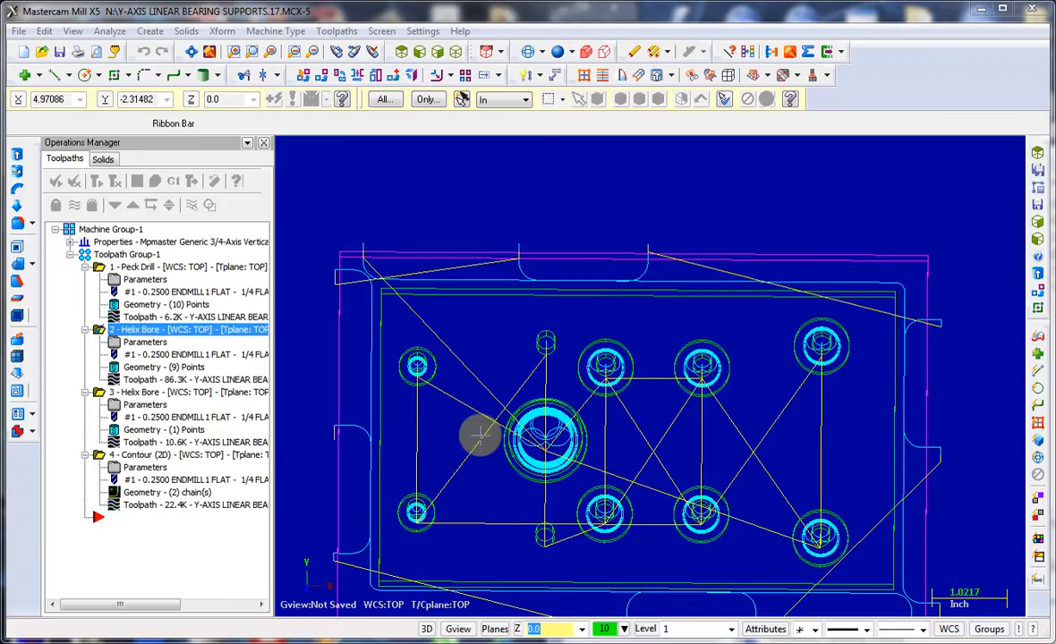
# Step: Examine the toolpaths' travel moves between the holes from an angle and return to the top view
pyautogui.hotkey('alt', 't')
pyautogui.moveTo(382, 299); pyautogui.dragTo(384, 384, button='middle')
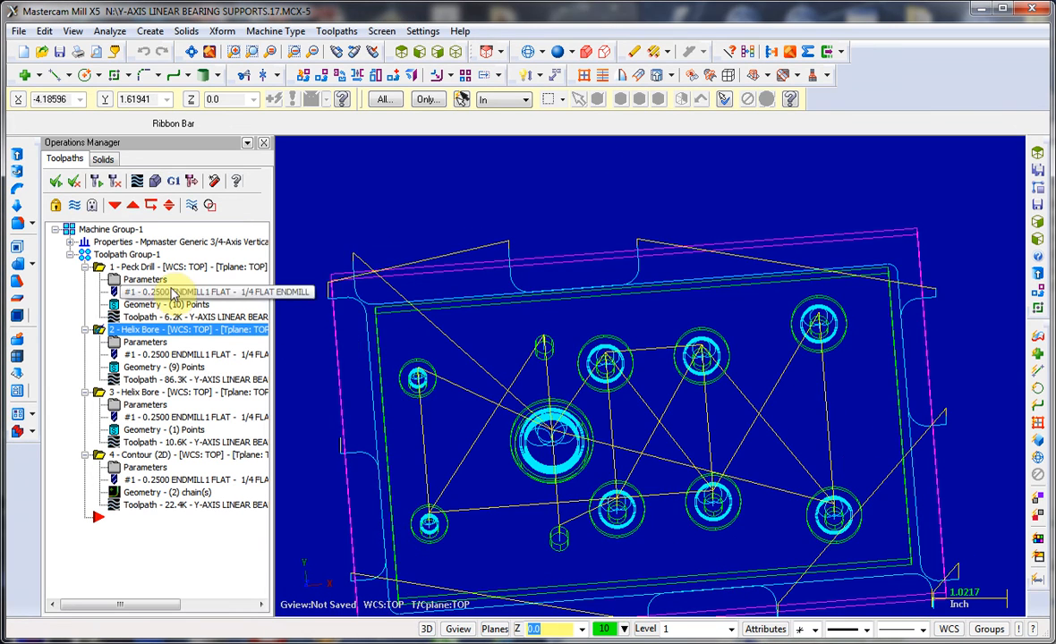
pyautogui.rightClick(456, 250)
pyautogui.click(519, 380)
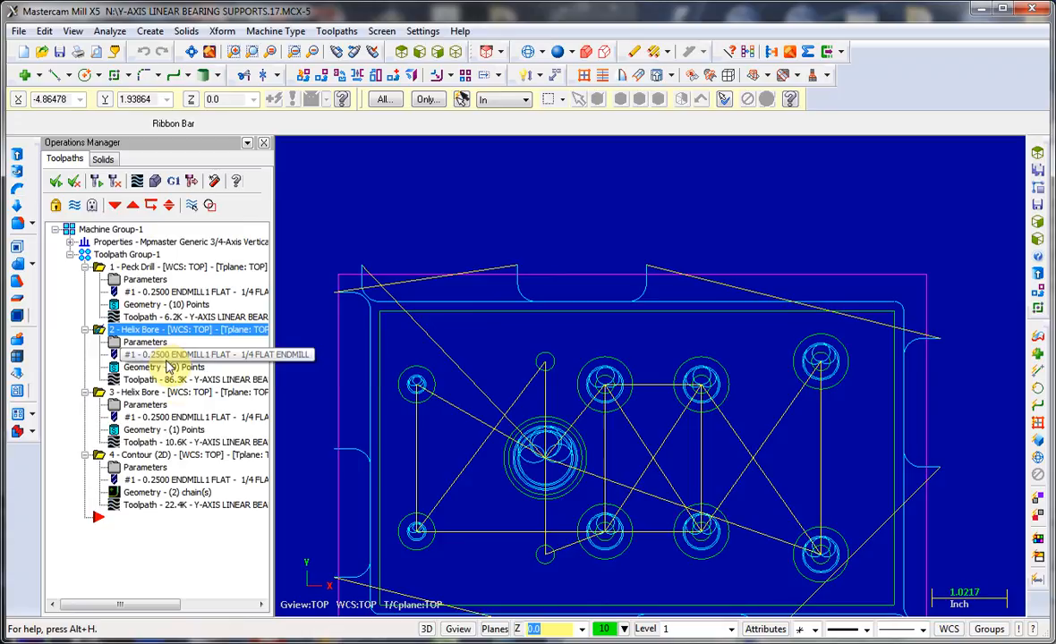
# Step: Sort the ten Peck Drill points with the 2D method Y+ X+ and accept the new drilling order
pyautogui.rightClick(181, 310)
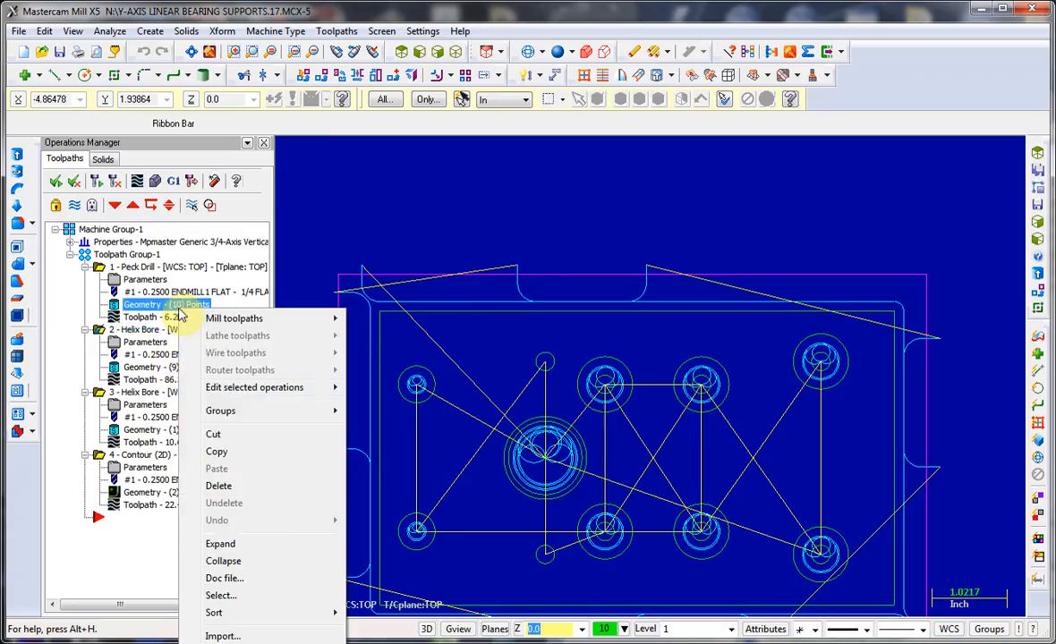
pyautogui.click(165, 306)
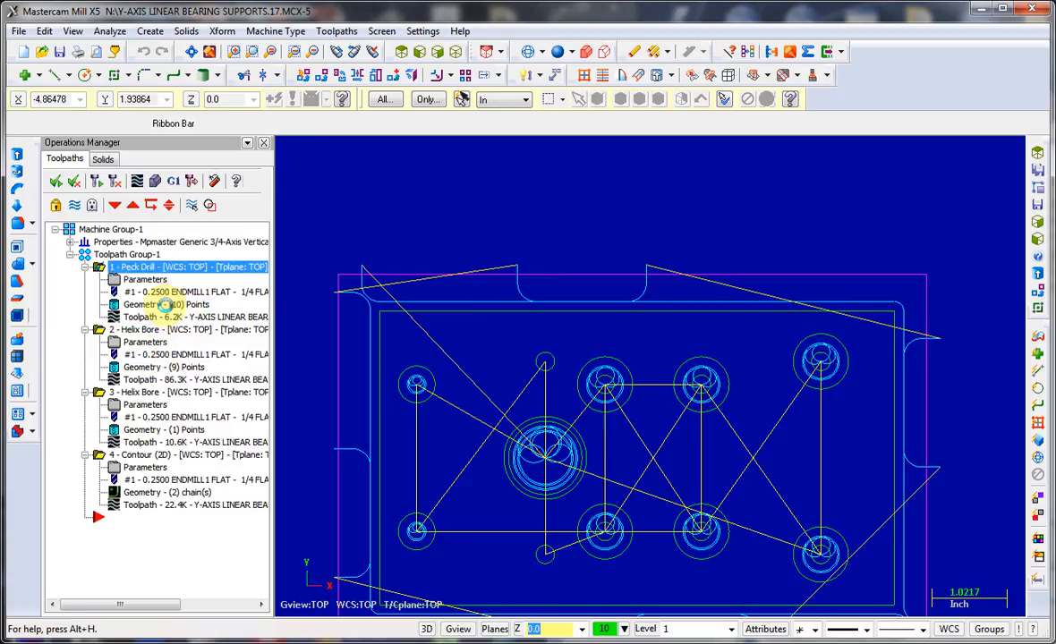
pyautogui.rightClick(150, 285)
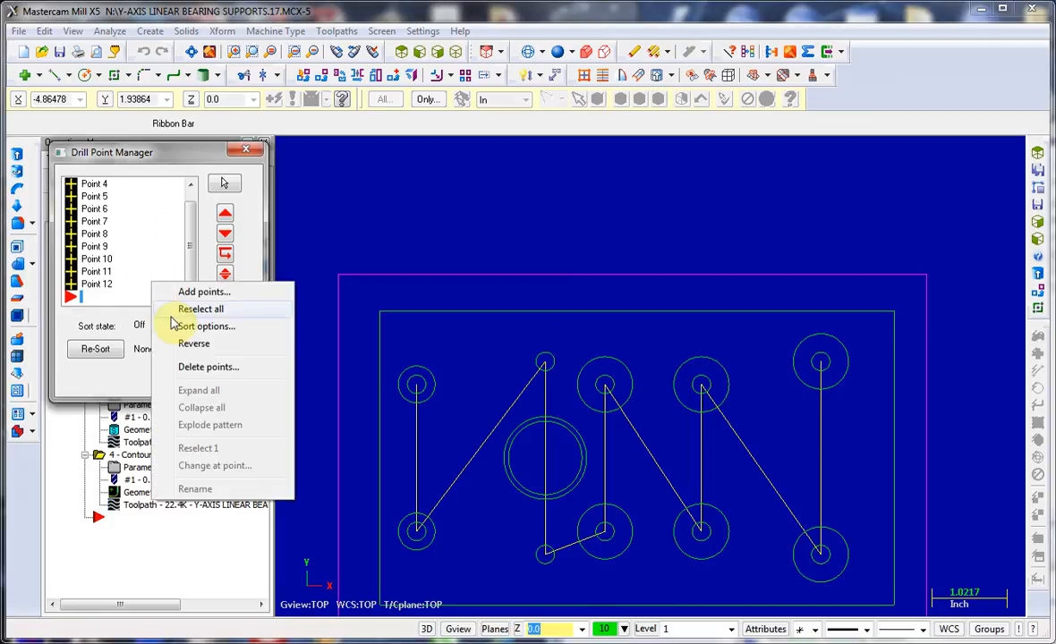
pyautogui.rightClick(125, 294)
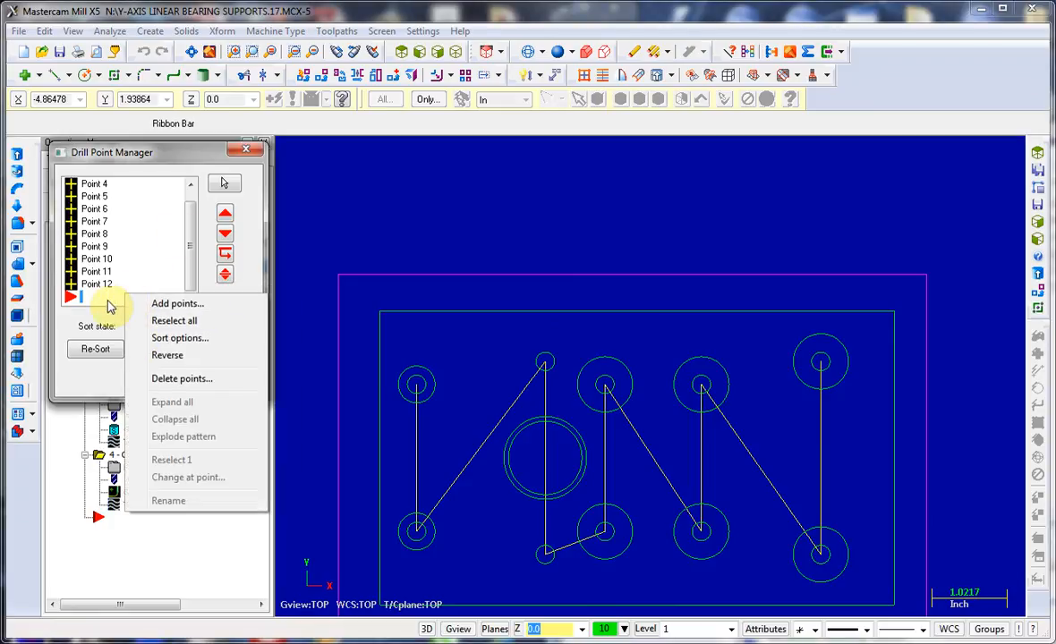
pyautogui.click(170, 337)
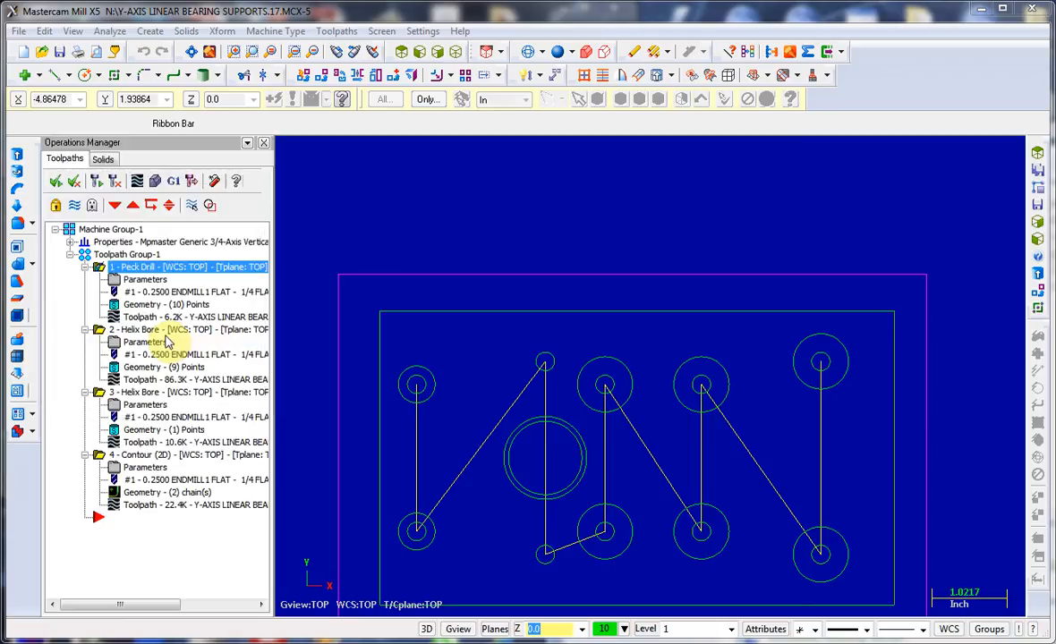
pyautogui.moveTo(279, 327); pyautogui.dragTo(203, 148)
pyautogui.click(183, 192)
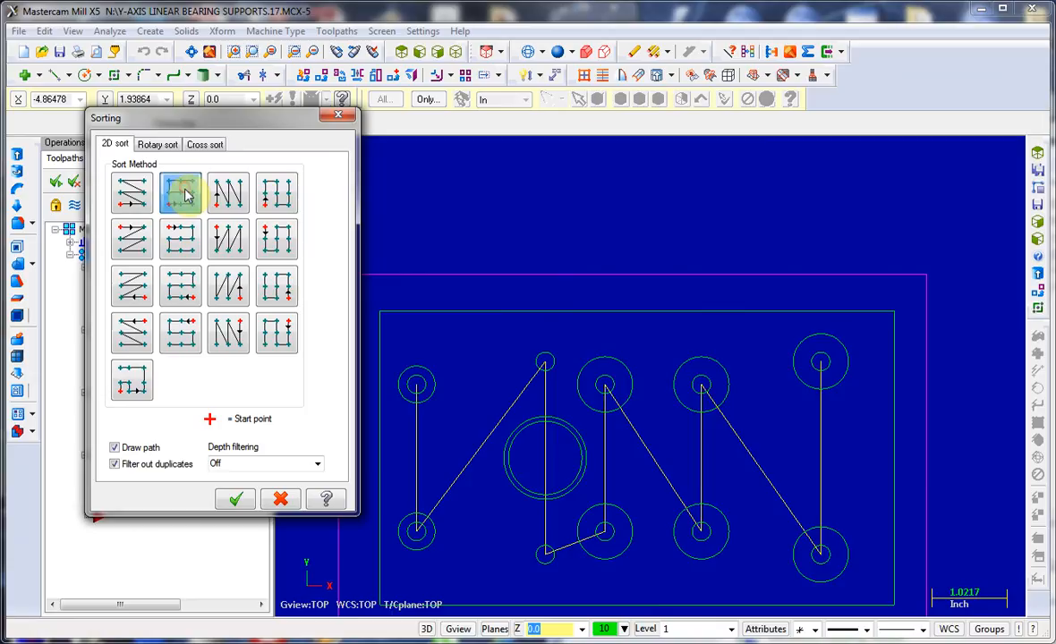
pyautogui.click(228, 199)
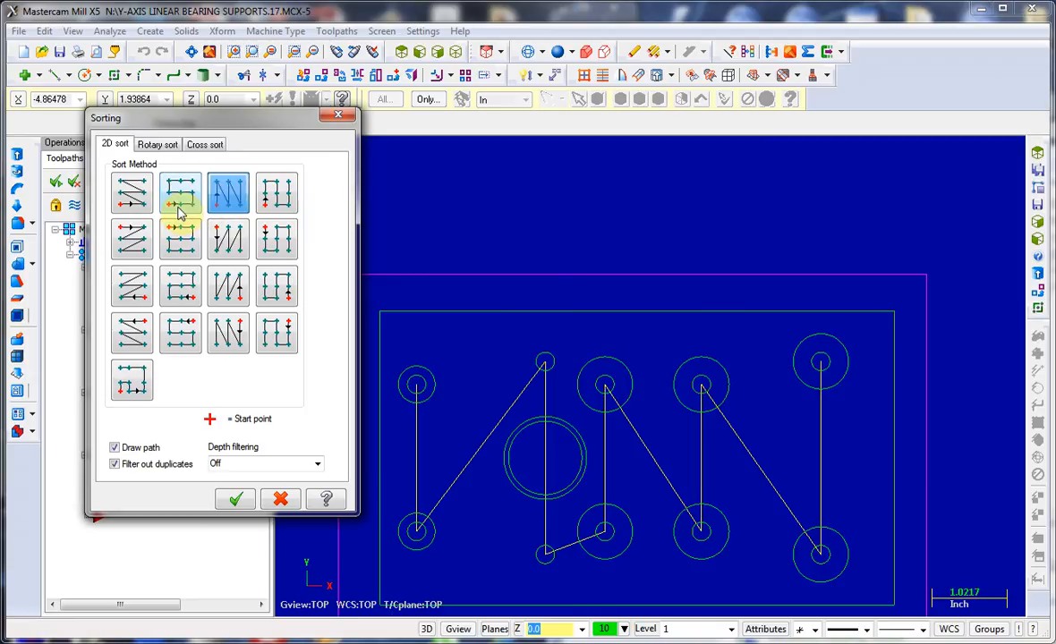
pyautogui.click(141, 204)
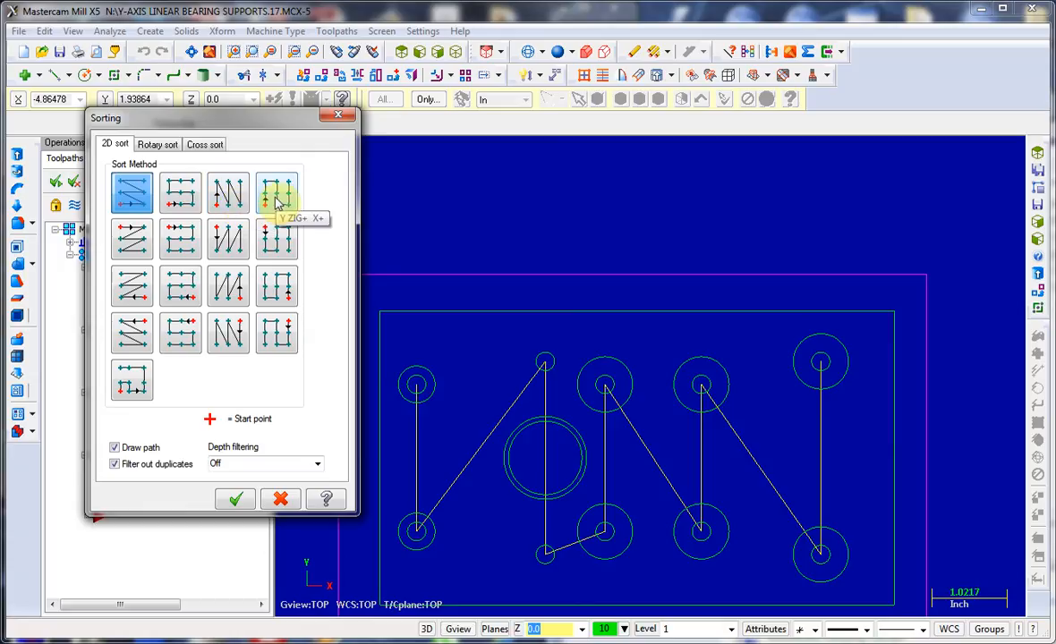
pyautogui.click(231, 195)
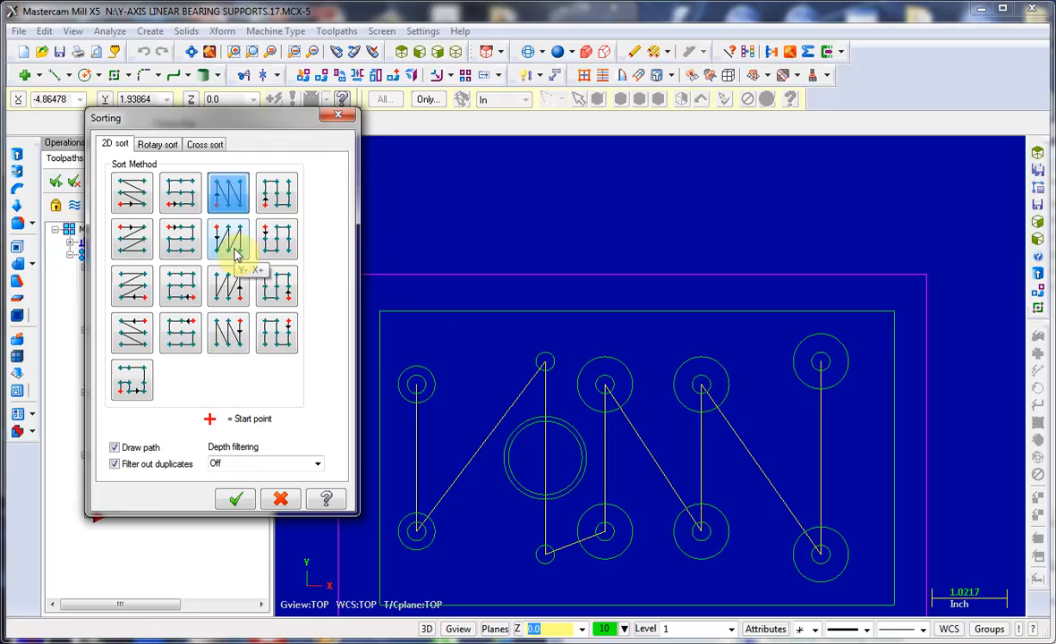
pyautogui.click(233, 501)
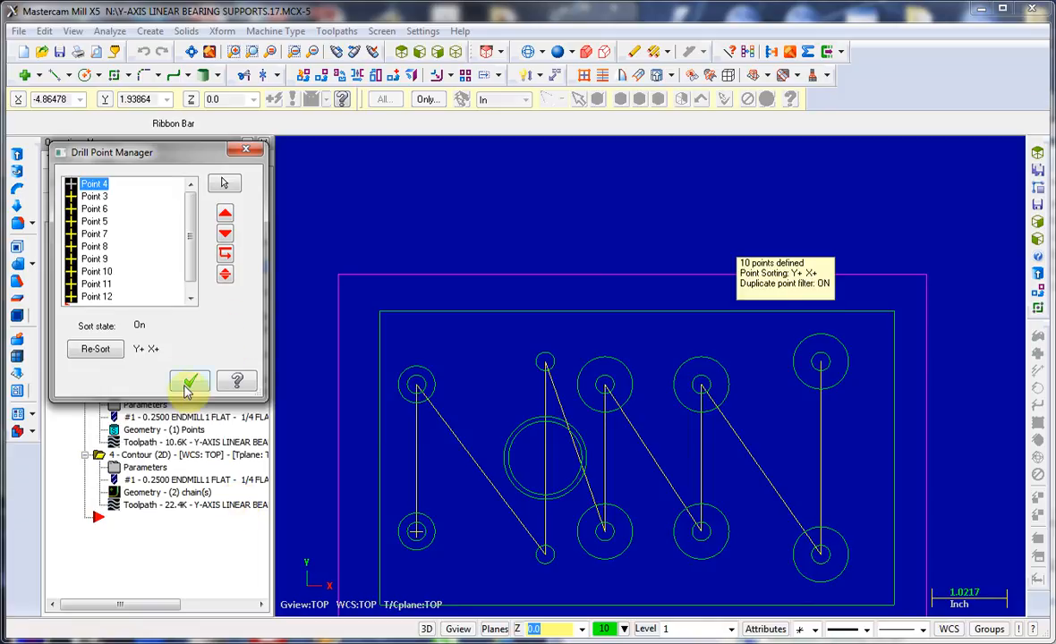
pyautogui.click(189, 382)
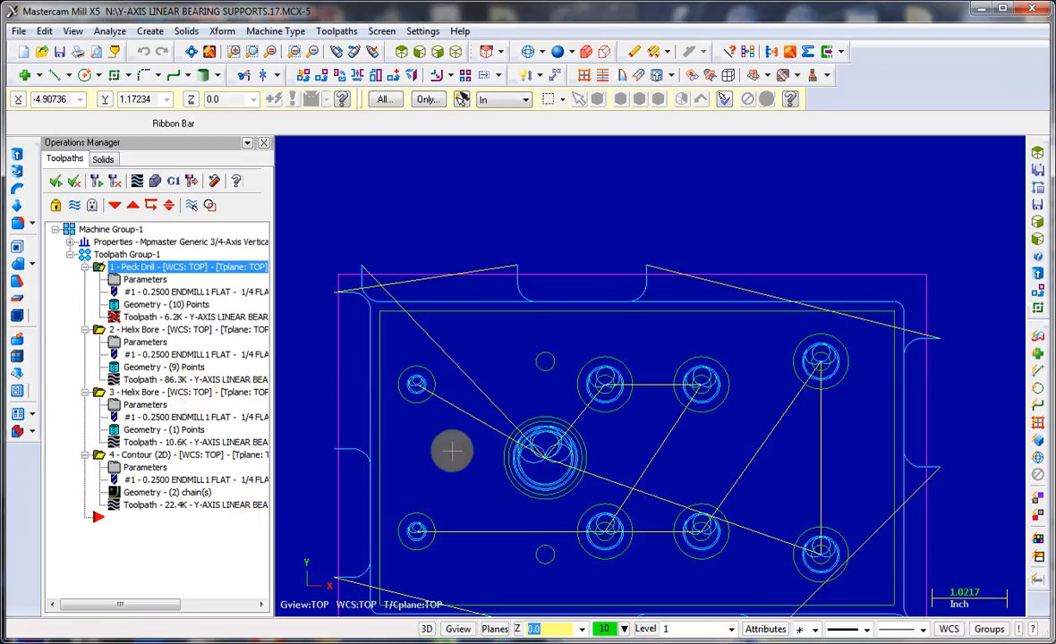
# Step: Sort the points of the nine-point Helix Bore with the 2D method Y- X+ and accept the order
pyautogui.click(165, 367)
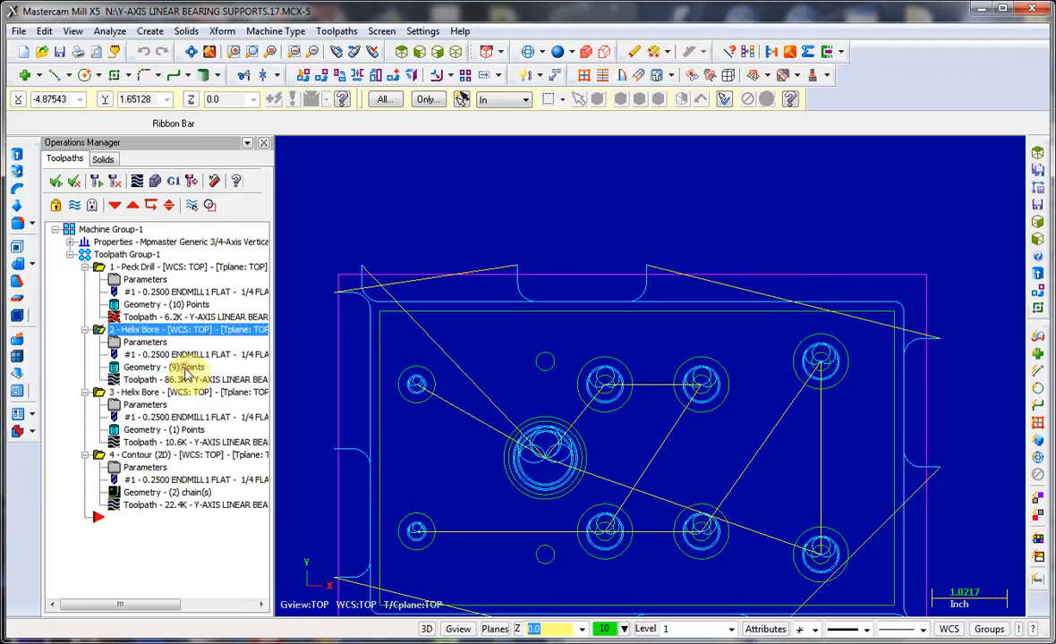
pyautogui.rightClick(150, 270)
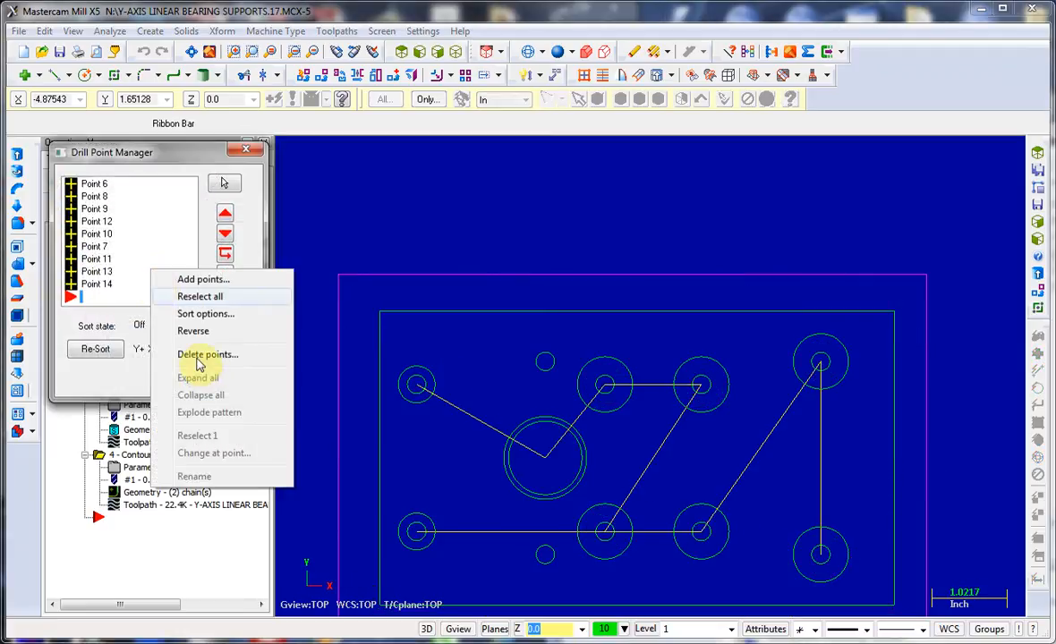
pyautogui.click(205, 313)
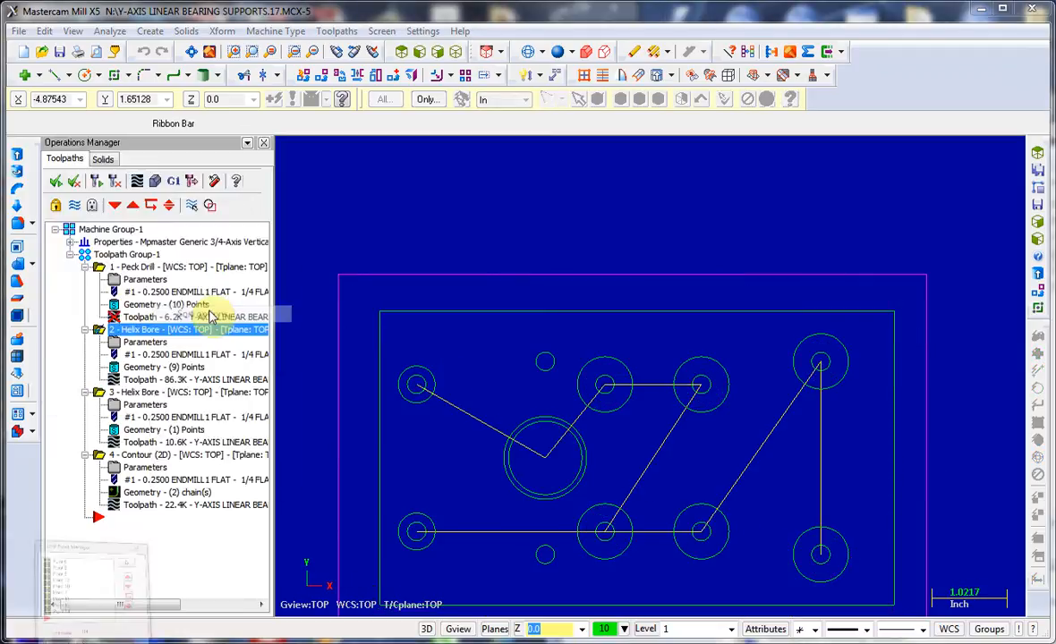
pyautogui.click(236, 237)
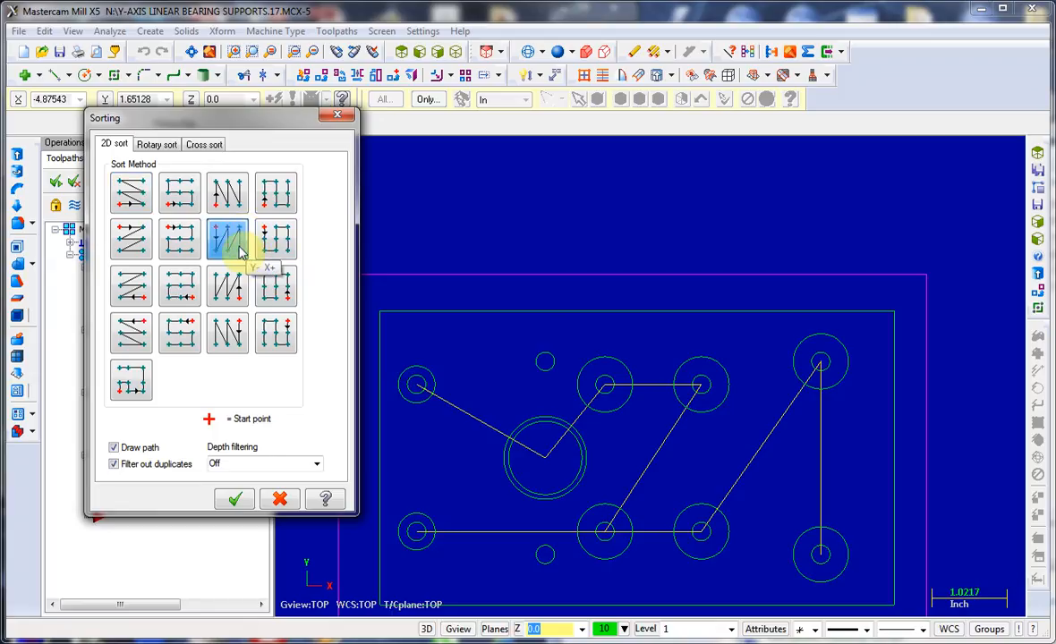
pyautogui.click(234, 501)
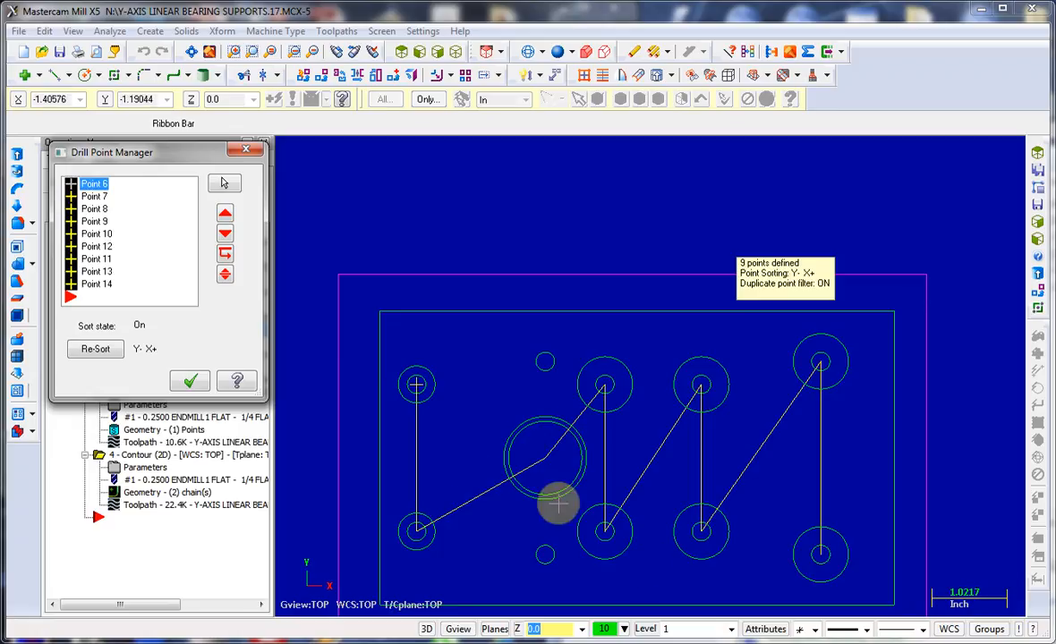
pyautogui.click(187, 383)
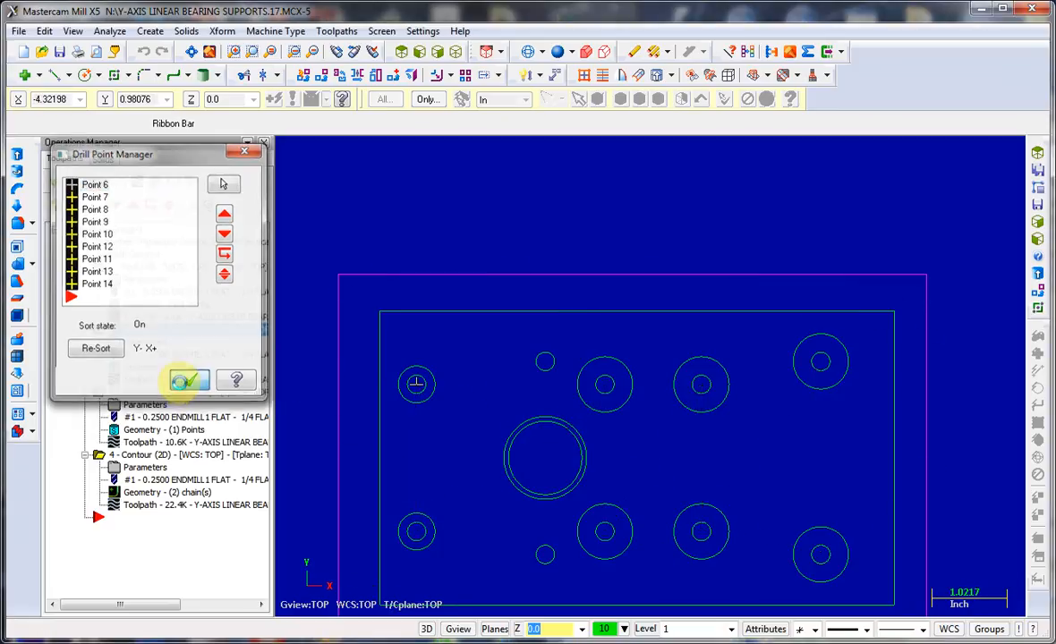
# Step: Check the position of the single-point Helix Bore's point and close the point manager
pyautogui.click(179, 430)
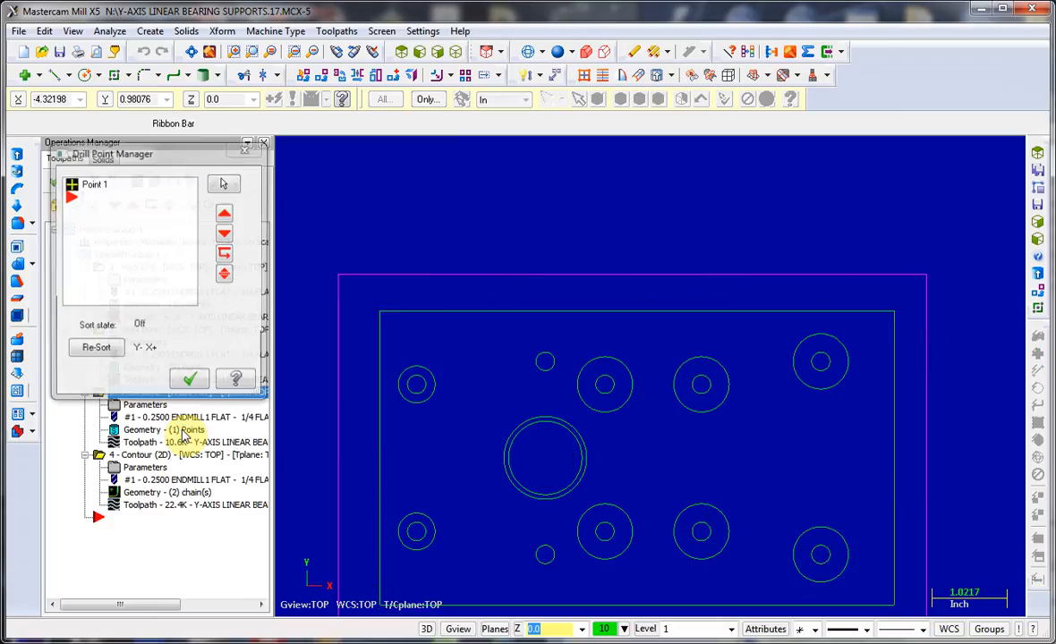
pyautogui.click(93, 184)
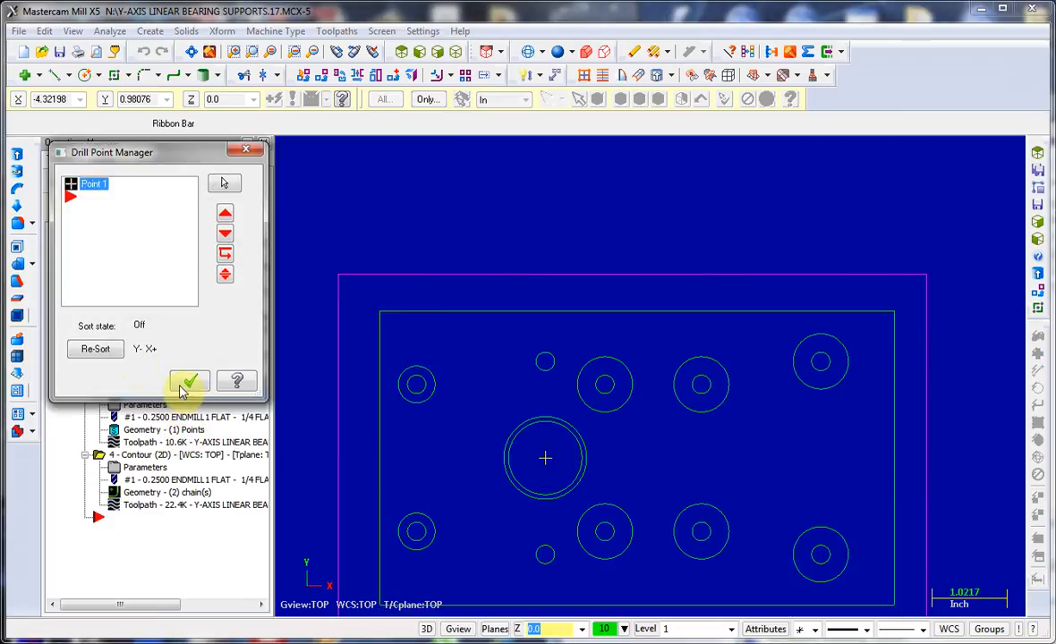
pyautogui.click(183, 387)
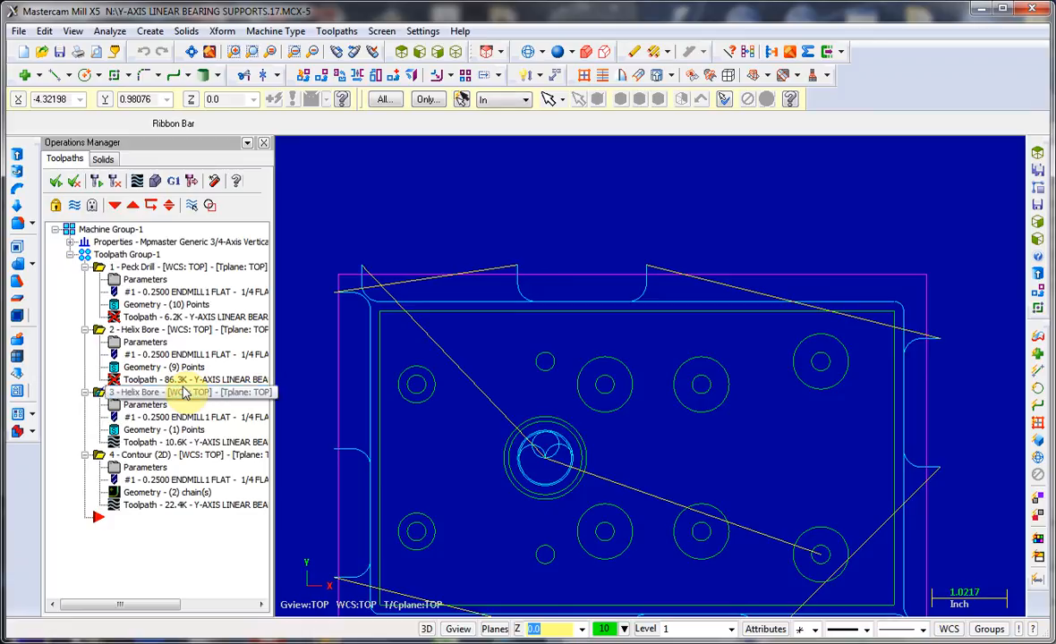
# Step: Regenerate all dirty operations to update the Peck Drill and nine-point Helix Bore toolpaths
pyautogui.click(184, 393)
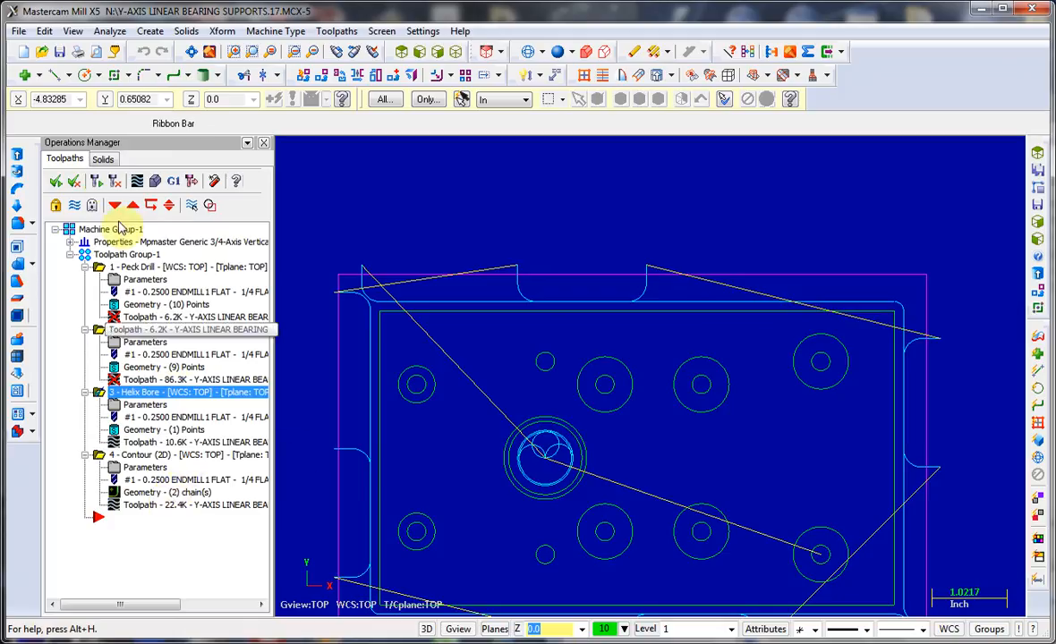
pyautogui.click(116, 181)
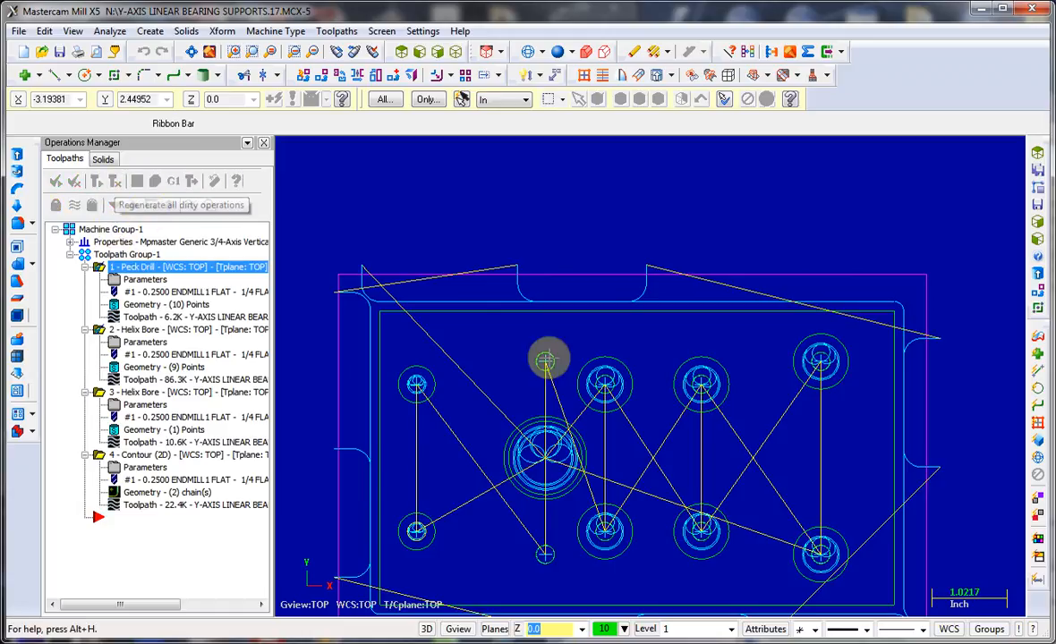
pyautogui.moveTo(695, 431)
pyautogui.mouseDown(button='middle')
pyautogui.moveTo(700, 385)
pyautogui.moveTo(700, 410)
pyautogui.moveTo(578, 377)
pyautogui.mouseUp(button='middle')
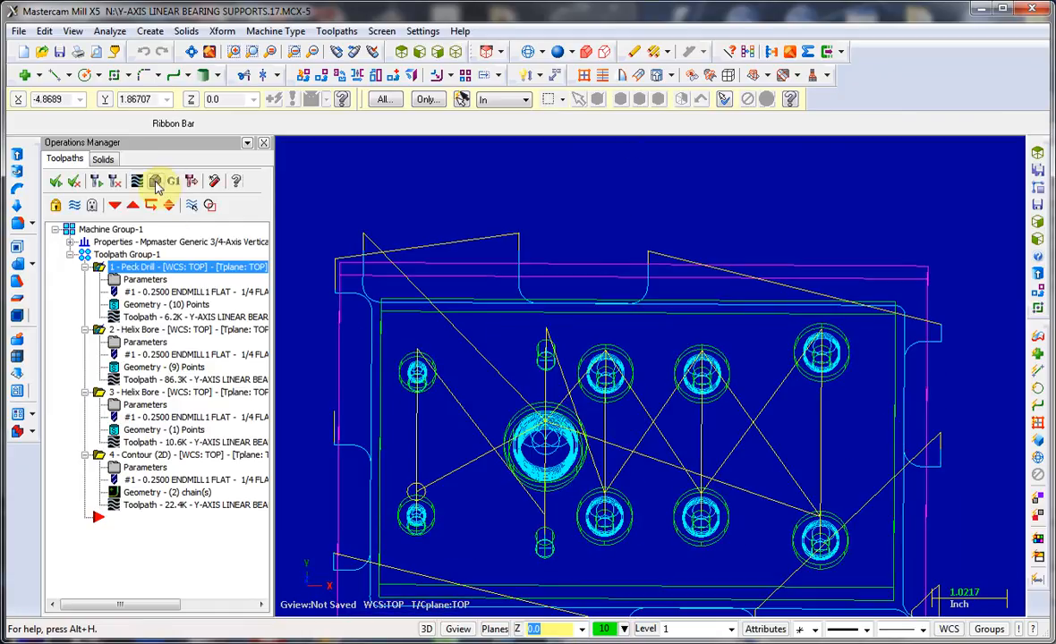
# Step: Run a solid verification of the Peck Drill and nine-point Helix Bore, inspect the machining order and cut holes, and close it
pyautogui.click(155, 181)
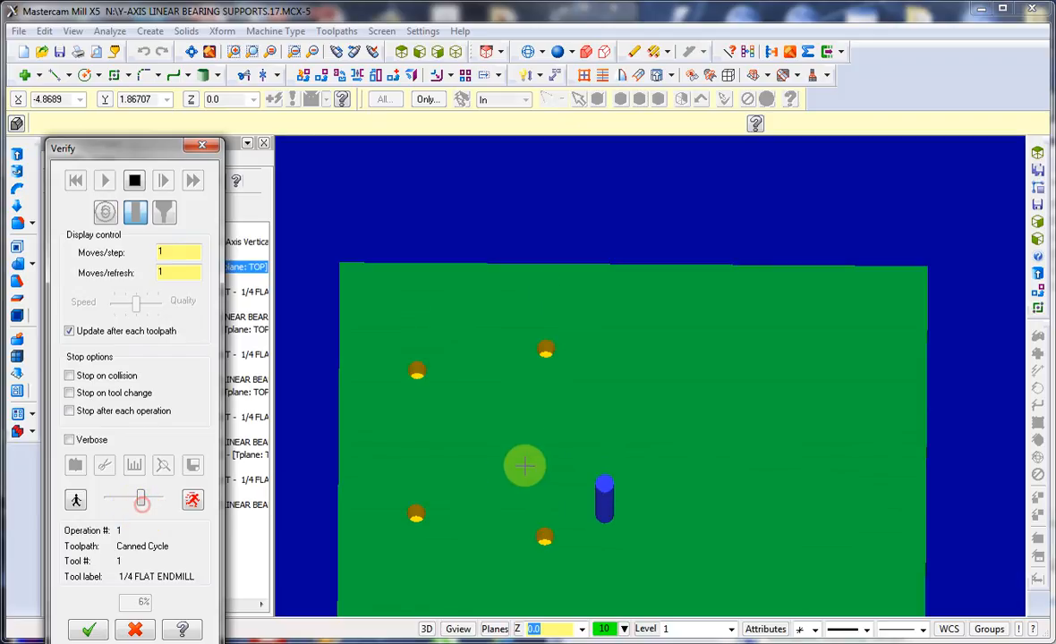
pyautogui.moveTo(544, 450); pyautogui.dragTo(527, 454, button='middle')
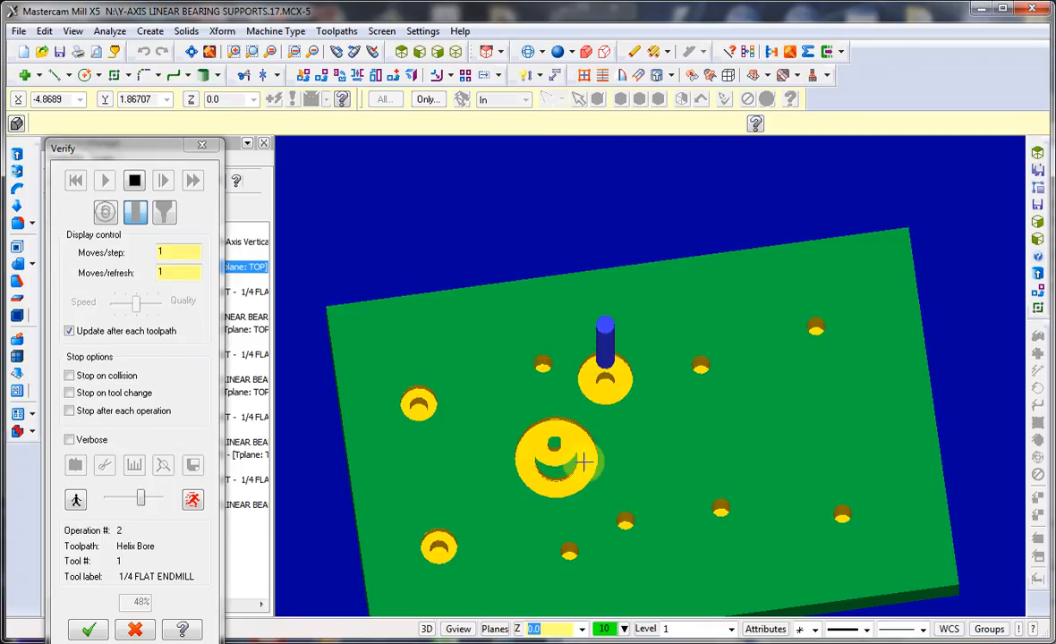
pyautogui.moveTo(596, 417); pyautogui.dragTo(574, 498, button='middle')
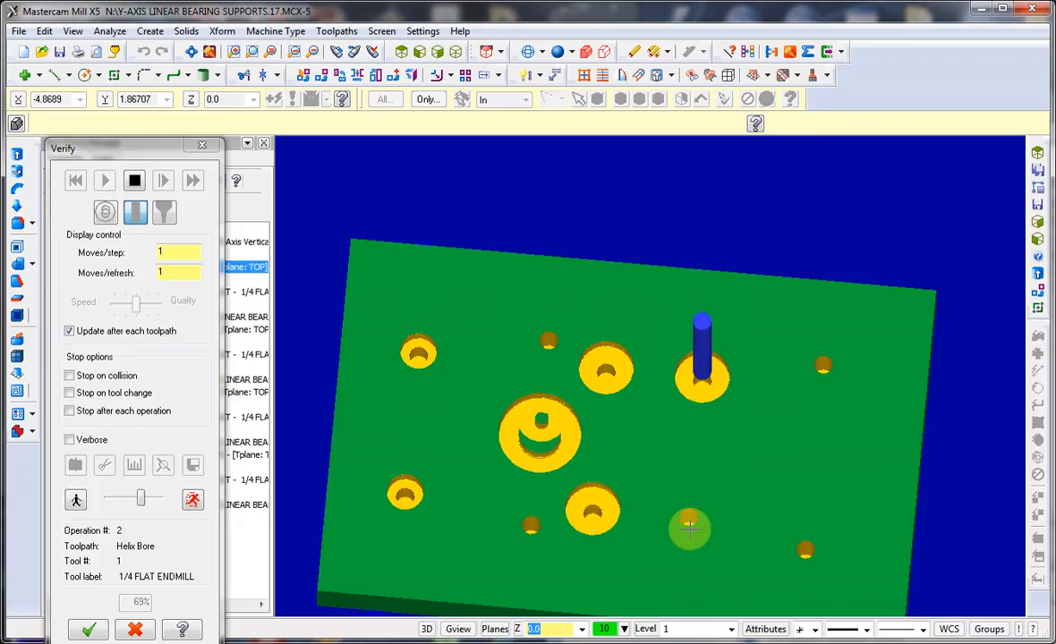
pyautogui.moveTo(718, 503); pyautogui.dragTo(821, 351, button='middle')
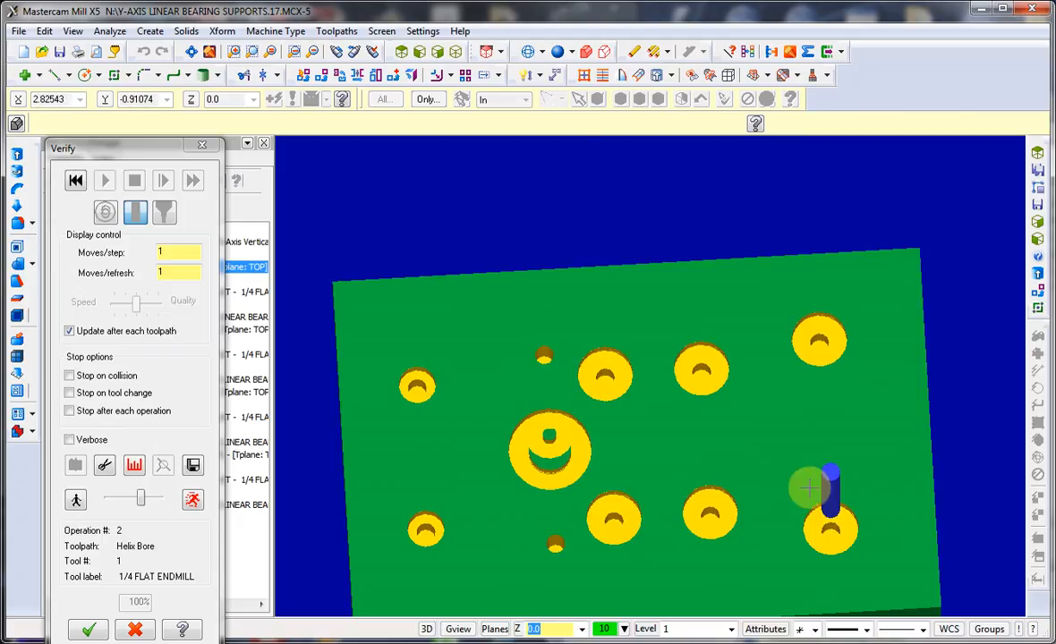
pyautogui.moveTo(841, 521); pyautogui.dragTo(743, 472, button='middle')
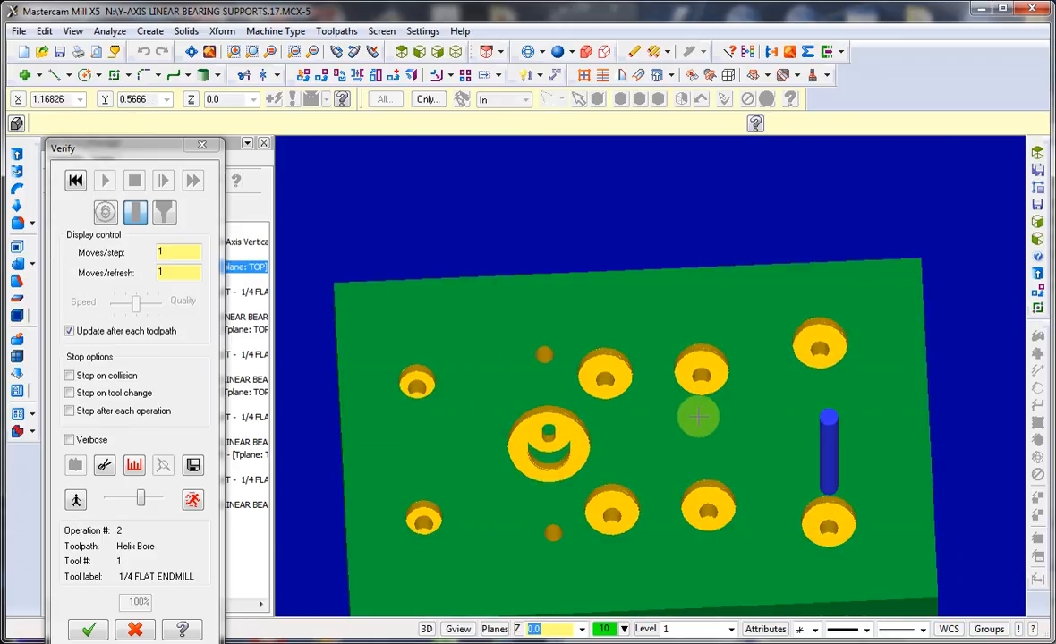
pyautogui.moveTo(663, 427); pyautogui.dragTo(650, 491, button='middle')
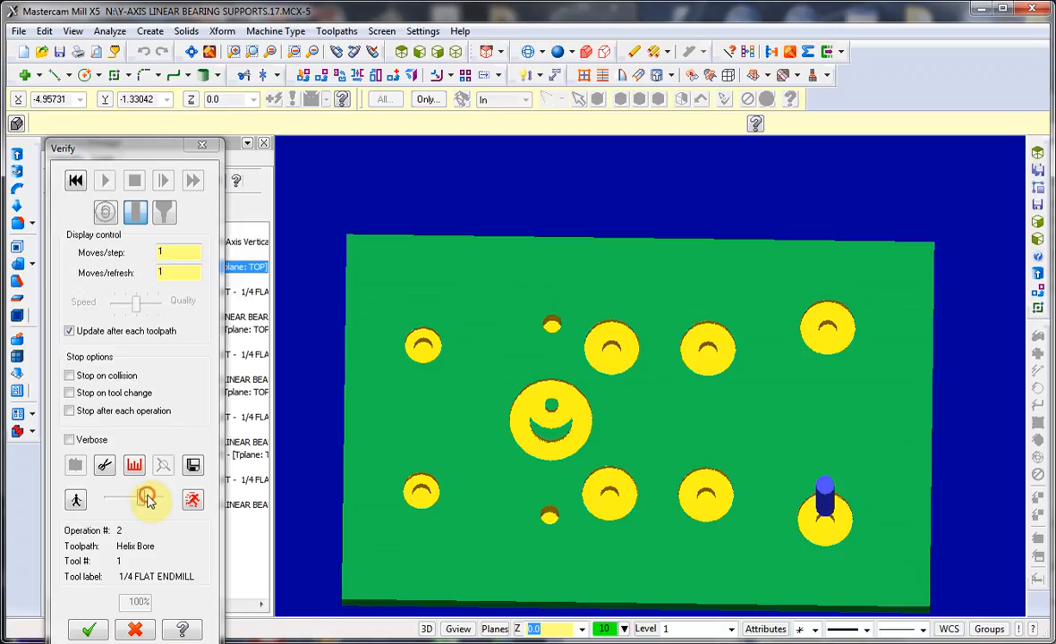
pyautogui.moveTo(148, 502); pyautogui.dragTo(170, 503)
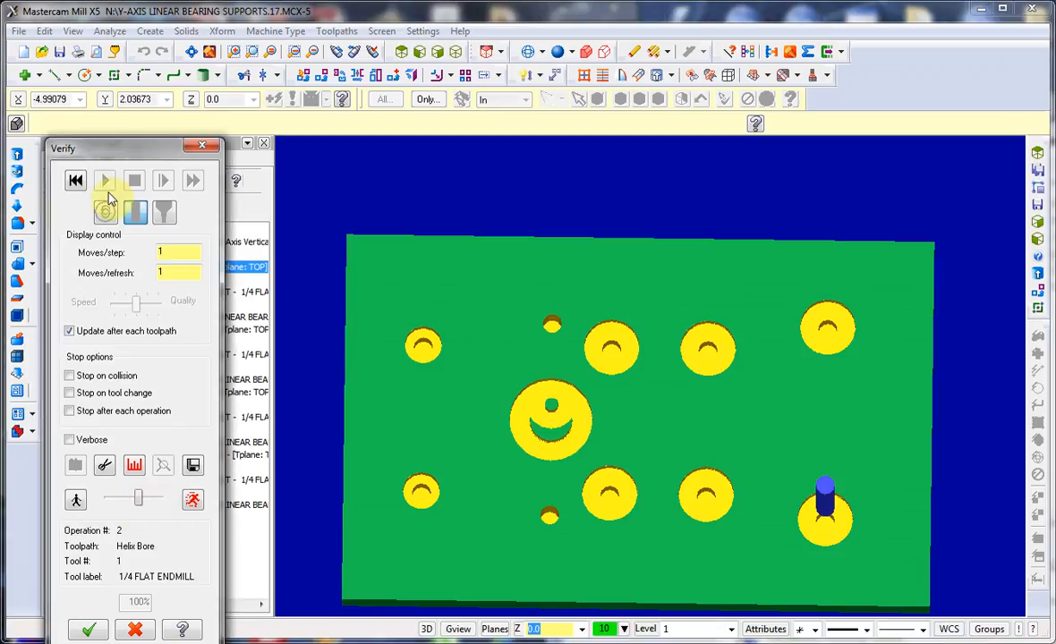
pyautogui.moveTo(595, 477); pyautogui.dragTo(546, 421, button='middle')
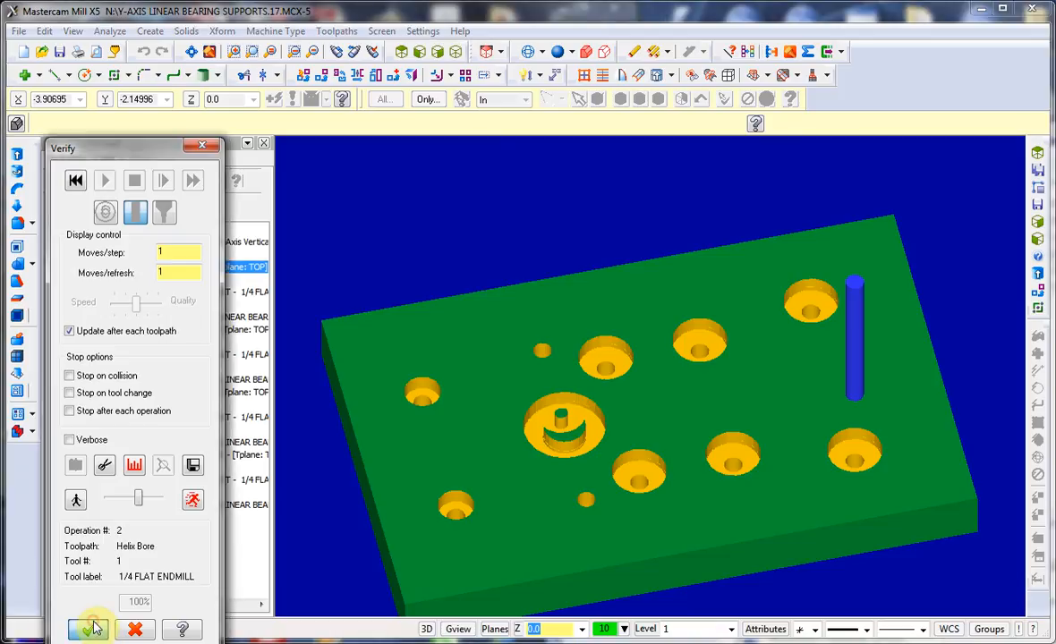
pyautogui.click(92, 629)
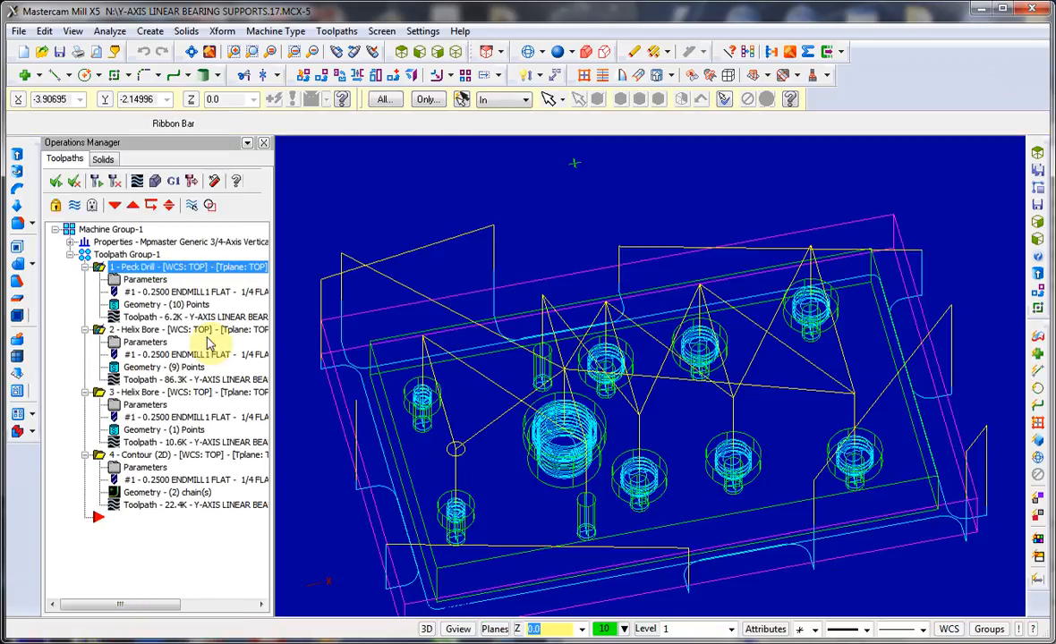
# Step: Select only the Peck Drill operation in the toolpath group
pyautogui.click(134, 394)
pyautogui.click(130, 330)
pyautogui.click(131, 268)
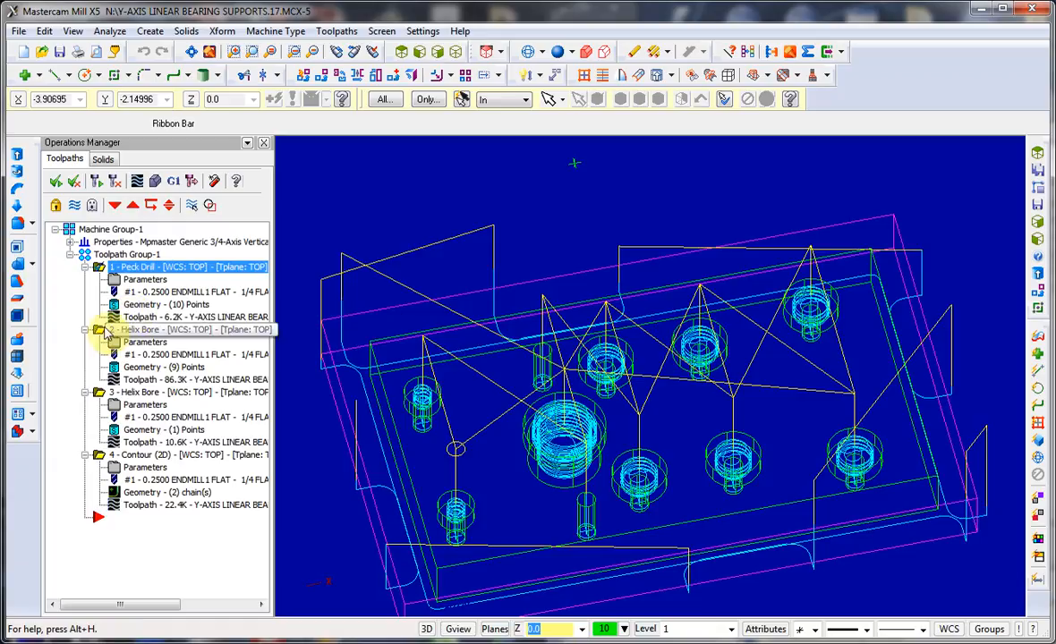
# Step: Run a solid verification of all four operations in Toolpath Group-1 and watch the machining order of the holes and the outer contour
pyautogui.click(134, 393)
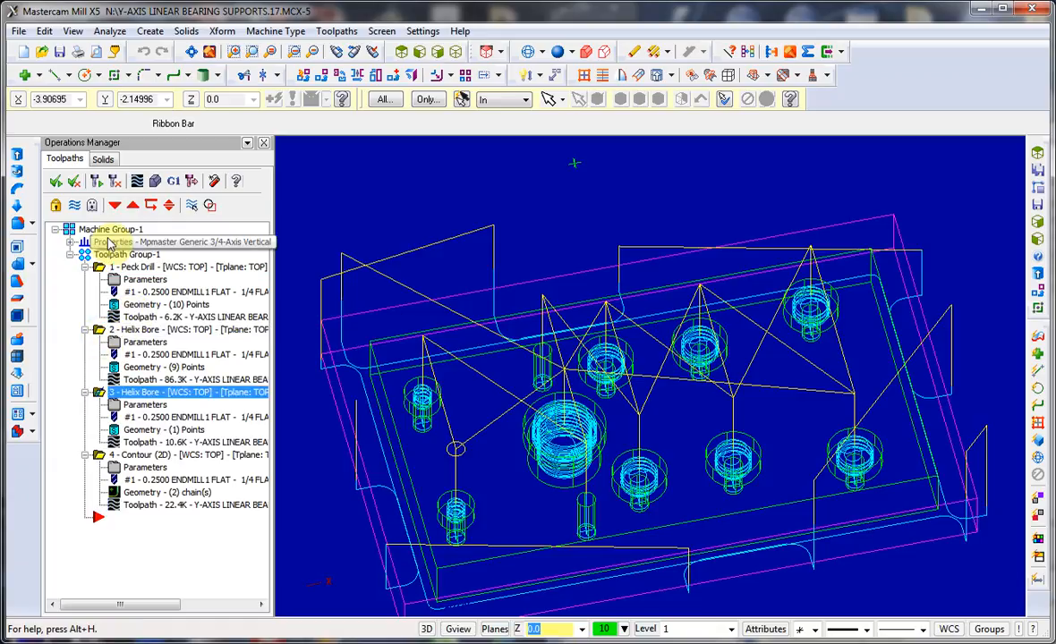
pyautogui.click(84, 257)
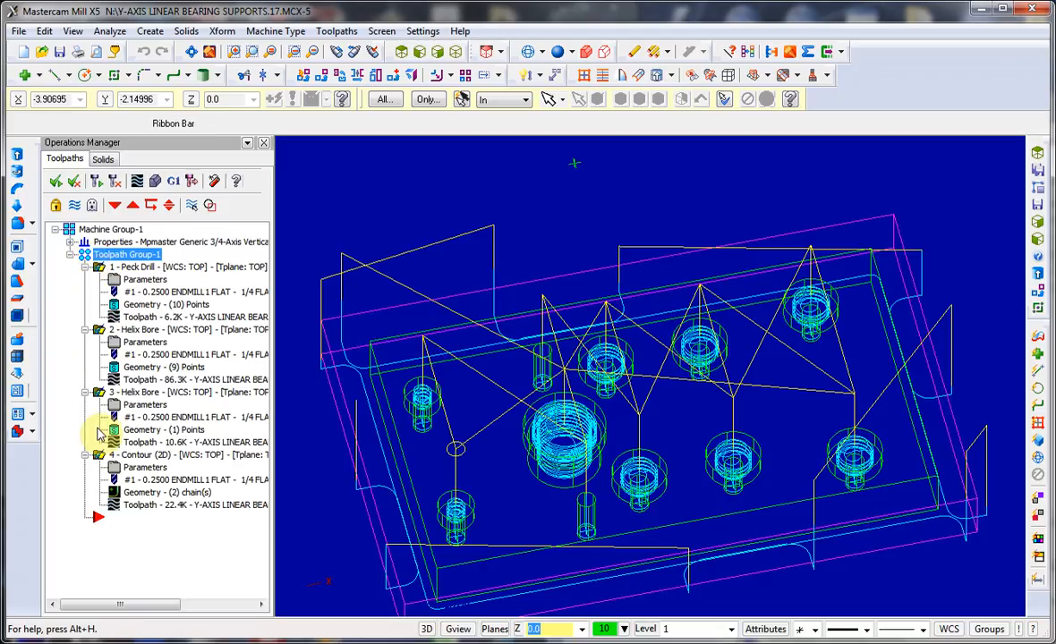
pyautogui.click(152, 182)
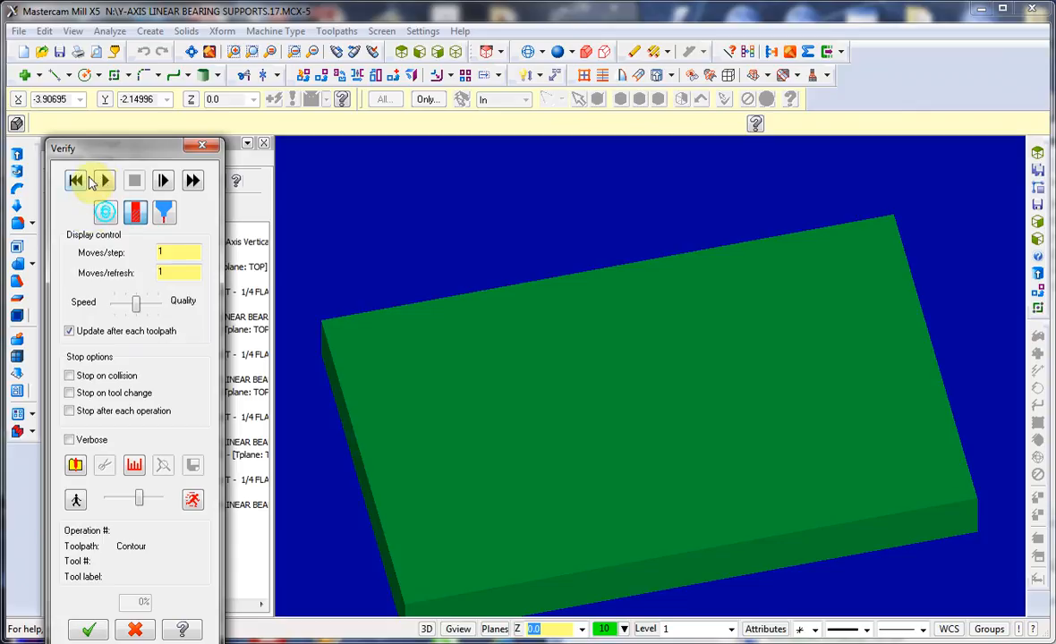
pyautogui.click(103, 181)
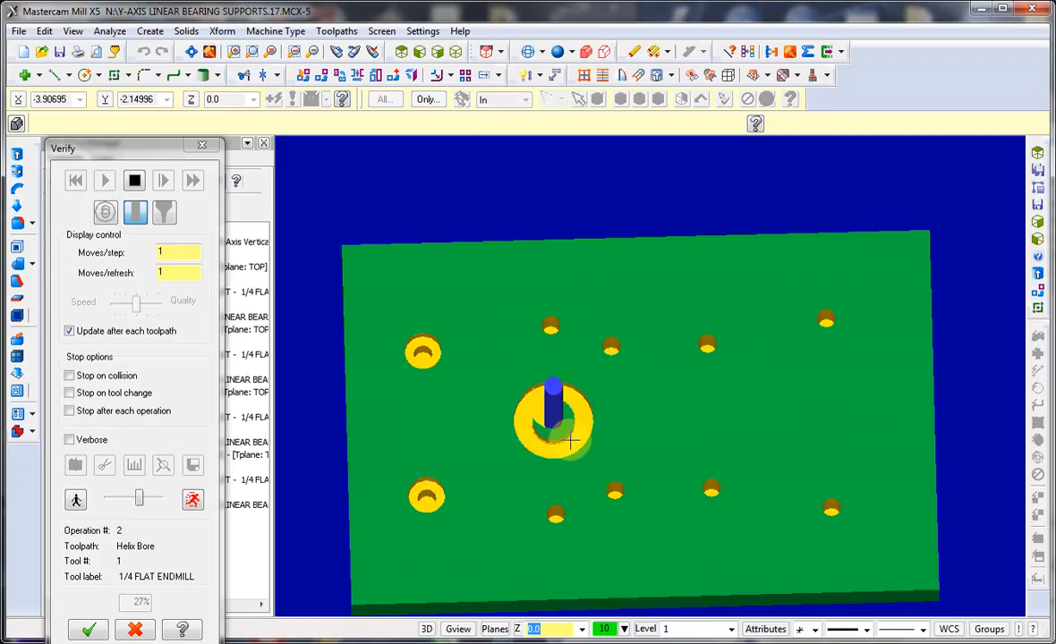
pyautogui.moveTo(572, 437); pyautogui.dragTo(650, 415, button='middle')
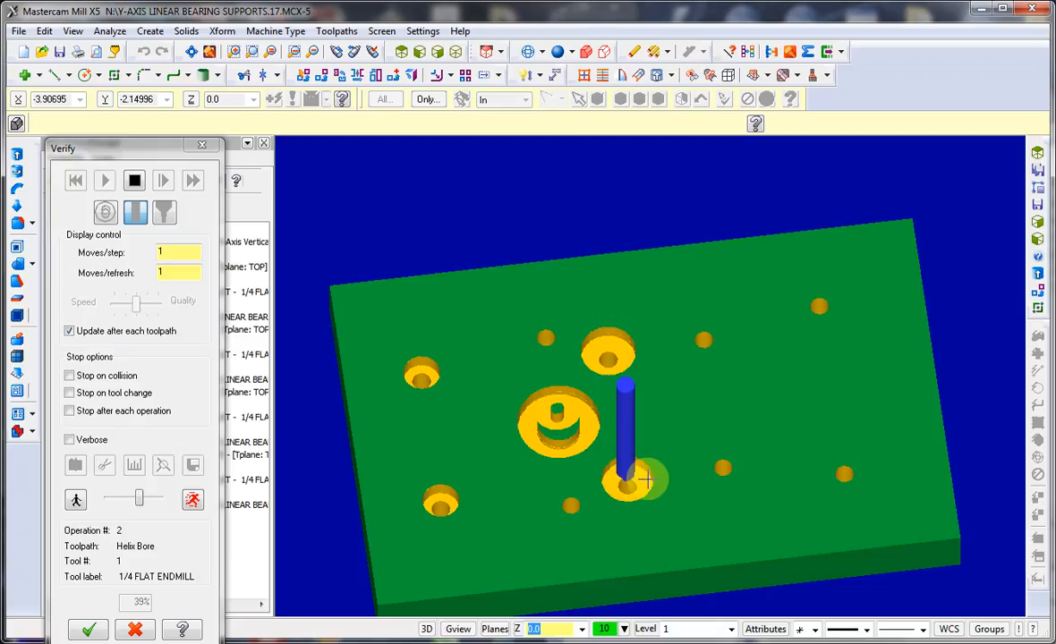
pyautogui.moveTo(713, 331); pyautogui.dragTo(744, 348, button='middle')
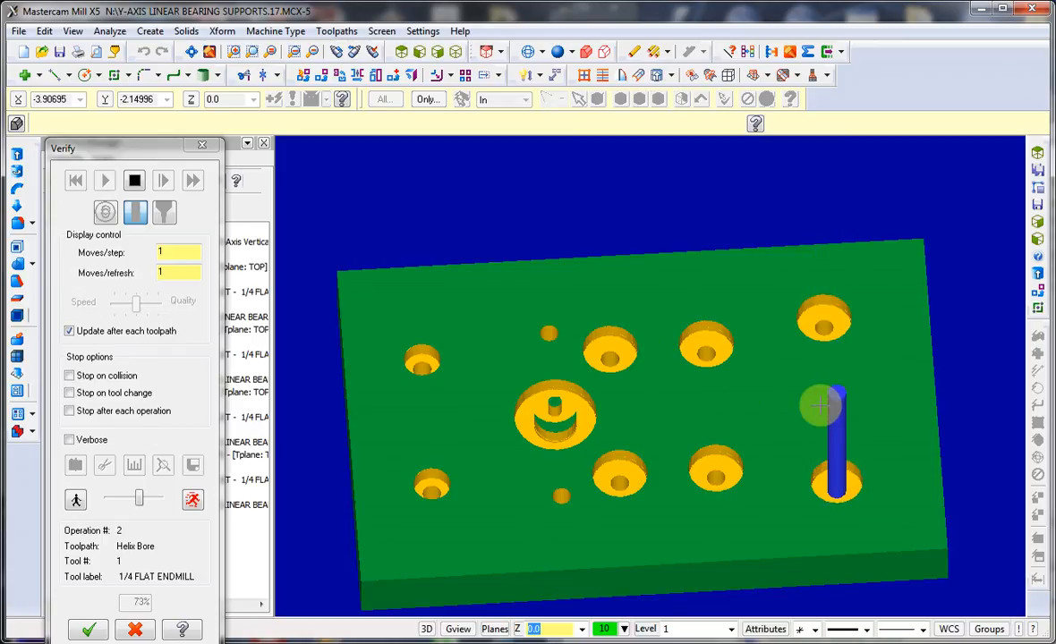
pyautogui.moveTo(610, 432); pyautogui.dragTo(609, 463, button='middle')
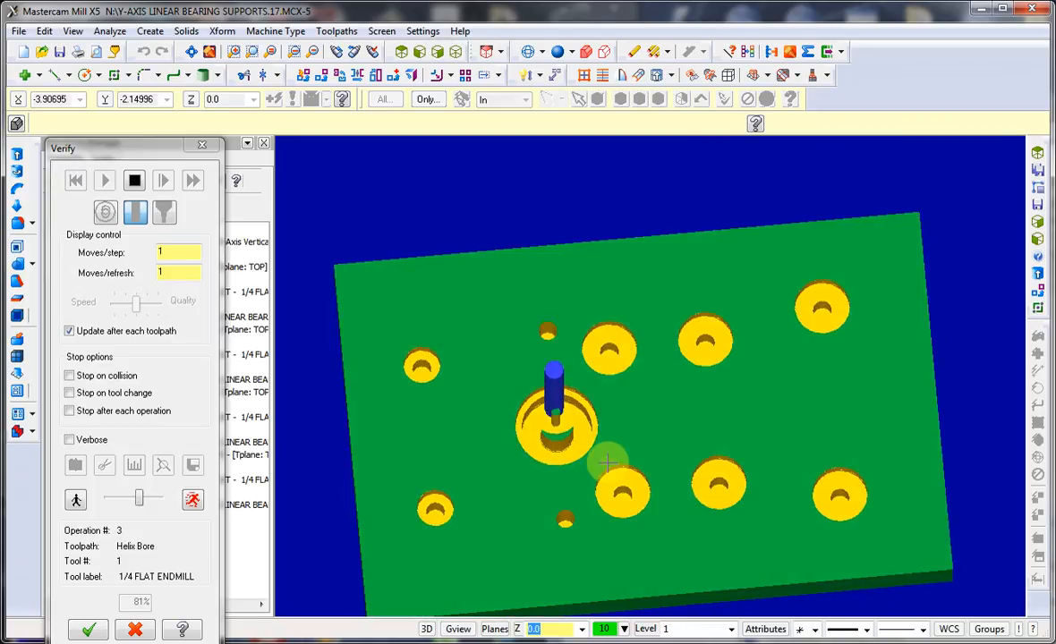
pyautogui.moveTo(566, 428); pyautogui.dragTo(569, 413, button='middle')
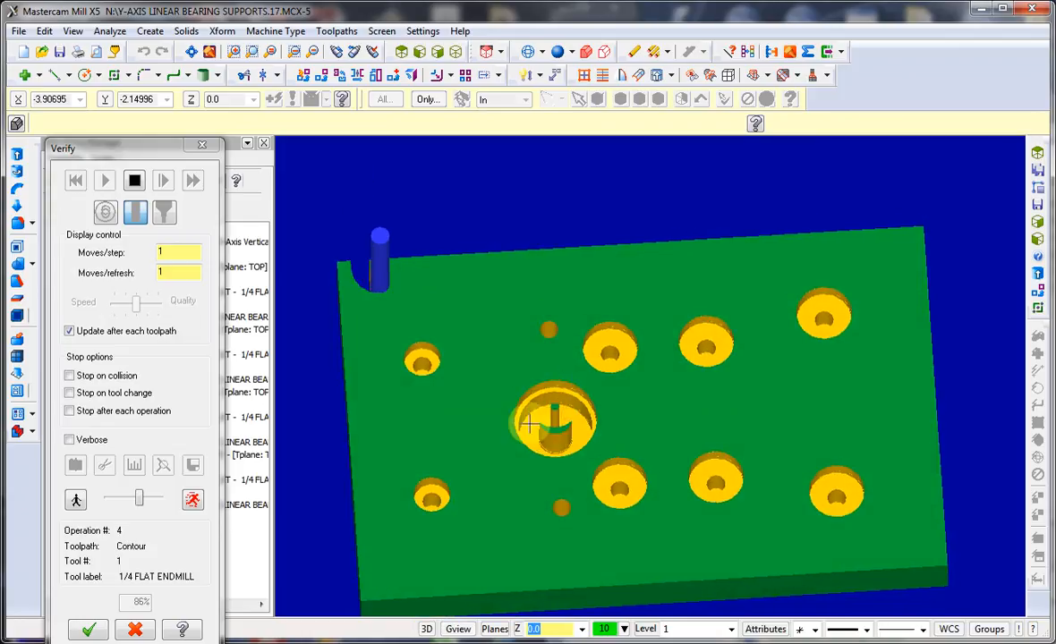
pyautogui.moveTo(658, 325); pyautogui.dragTo(683, 390, button='middle')
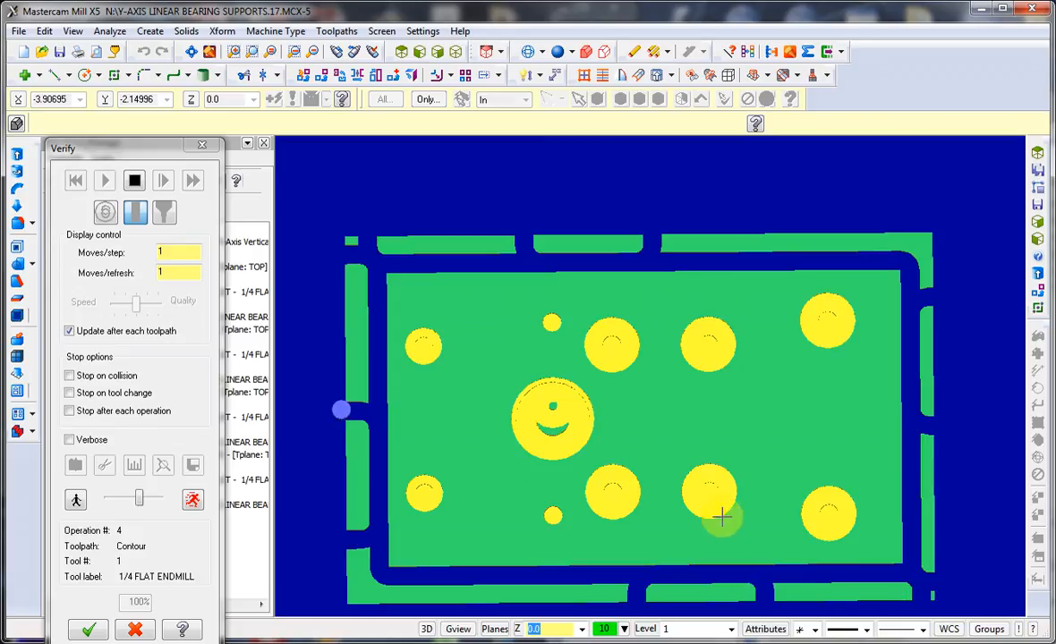
# Step: Inspect the fully machined plate's counterbores, through holes and contour cut from several angles
pyautogui.moveTo(665, 309); pyautogui.dragTo(629, 260, button='middle')
pyautogui.moveTo(540, 350); pyautogui.dragTo(466, 393, button='middle')
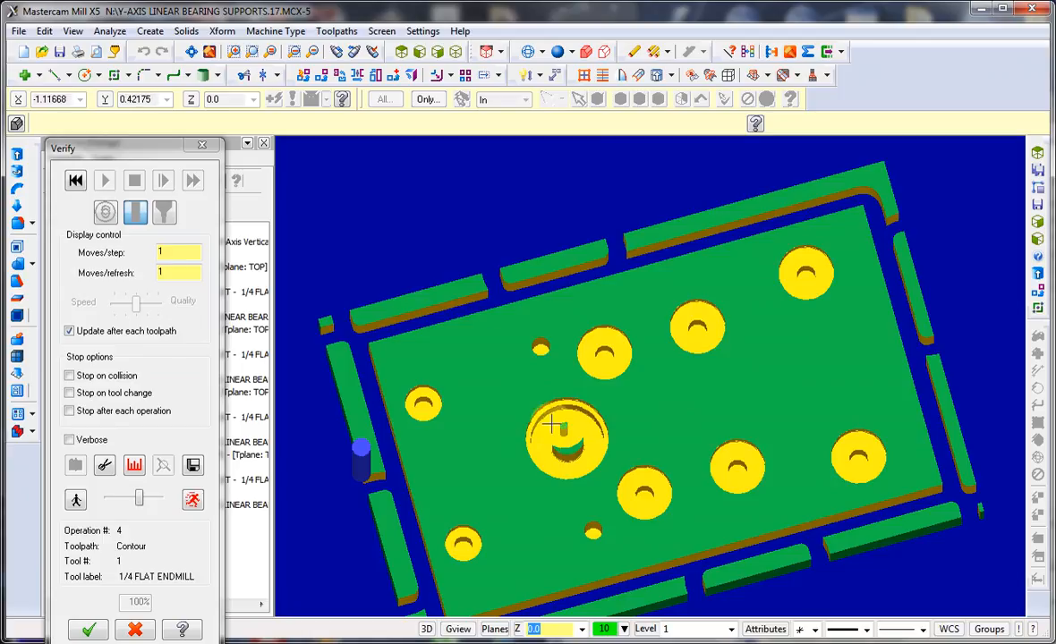
pyautogui.moveTo(599, 445)
pyautogui.mouseDown(button='middle')
pyautogui.moveTo(629, 424)
pyautogui.moveTo(631, 403)
pyautogui.moveTo(620, 356)
pyautogui.moveTo(591, 369)
pyautogui.moveTo(608, 328)
pyautogui.moveTo(561, 342)
pyautogui.moveTo(588, 391)
pyautogui.moveTo(624, 411)
pyautogui.moveTo(549, 470)
pyautogui.moveTo(691, 460)
pyautogui.moveTo(873, 486)
pyautogui.moveTo(1020, 577)
pyautogui.moveTo(967, 572)
pyautogui.moveTo(667, 454)
pyautogui.moveTo(641, 369)
pyautogui.moveTo(648, 413)
pyautogui.moveTo(616, 433)
pyautogui.mouseUp(button='middle')
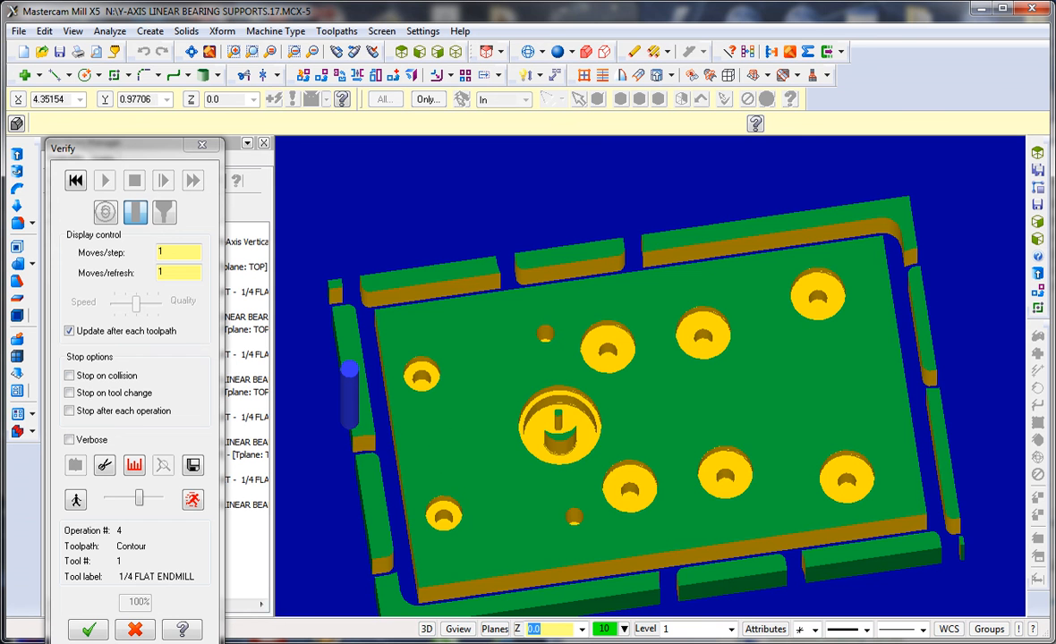
pyautogui.moveTo(435, 386); pyautogui.dragTo(419, 458, button='middle')
# Step: Reduce the verification playback speed slightly below the middle setting and examine the cut plate from above and obliquely
pyautogui.click(145, 501)
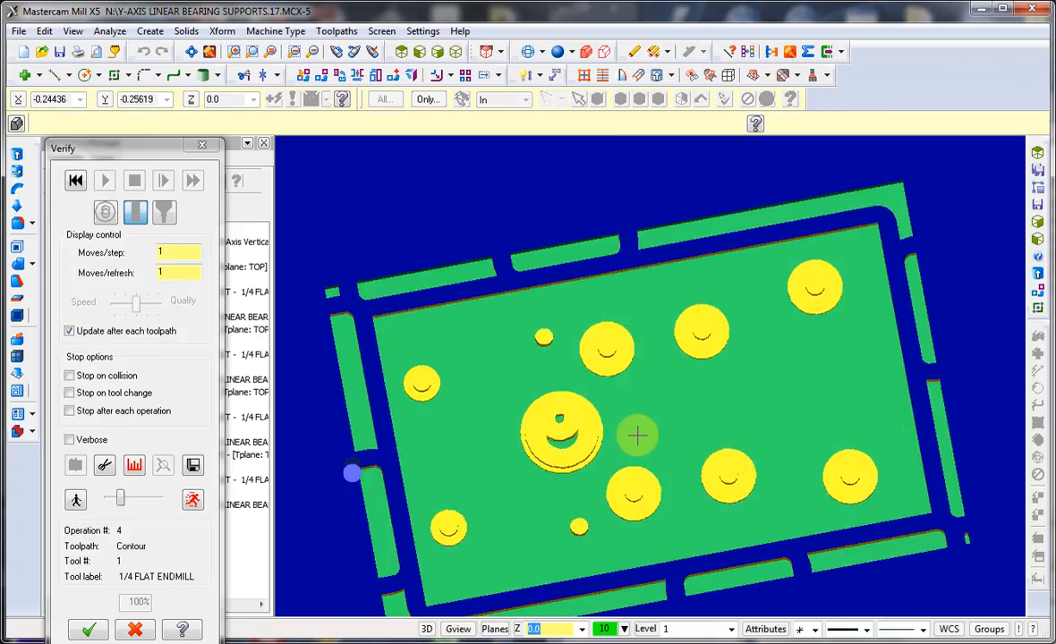
pyautogui.moveTo(637, 435); pyautogui.dragTo(662, 429, button='middle')
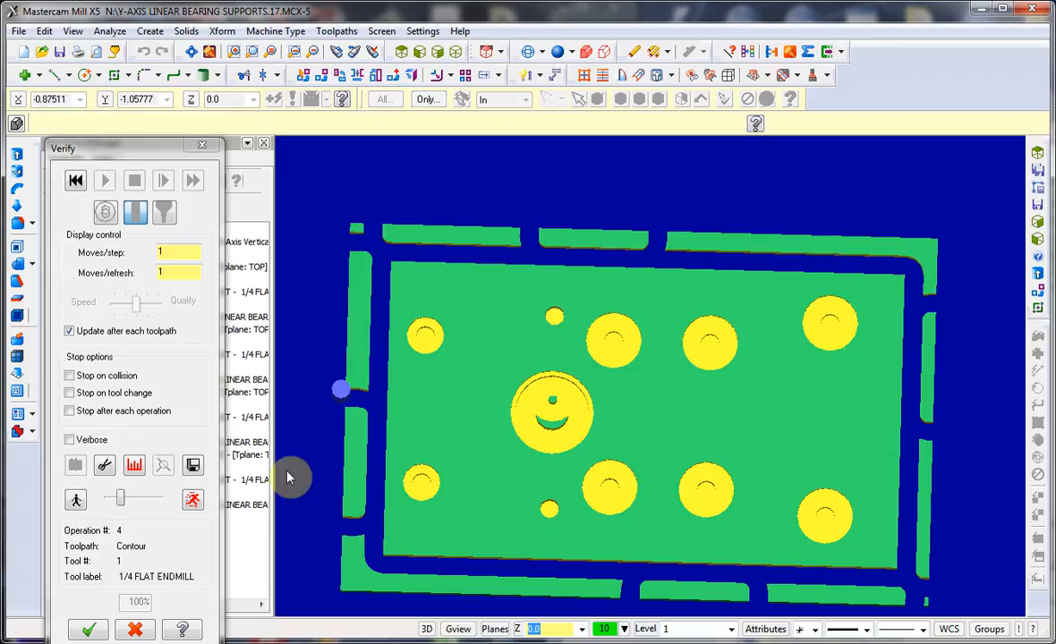
pyautogui.click(117, 501)
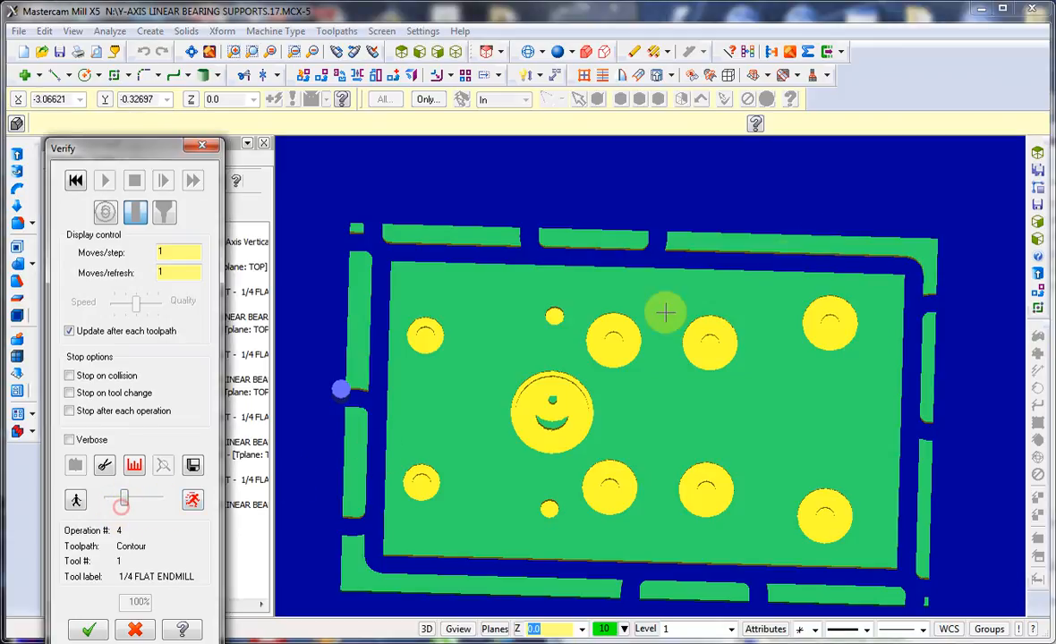
pyautogui.moveTo(809, 392)
pyautogui.mouseDown(button='middle')
pyautogui.moveTo(776, 363)
pyautogui.moveTo(804, 390)
pyautogui.mouseUp(button='middle')
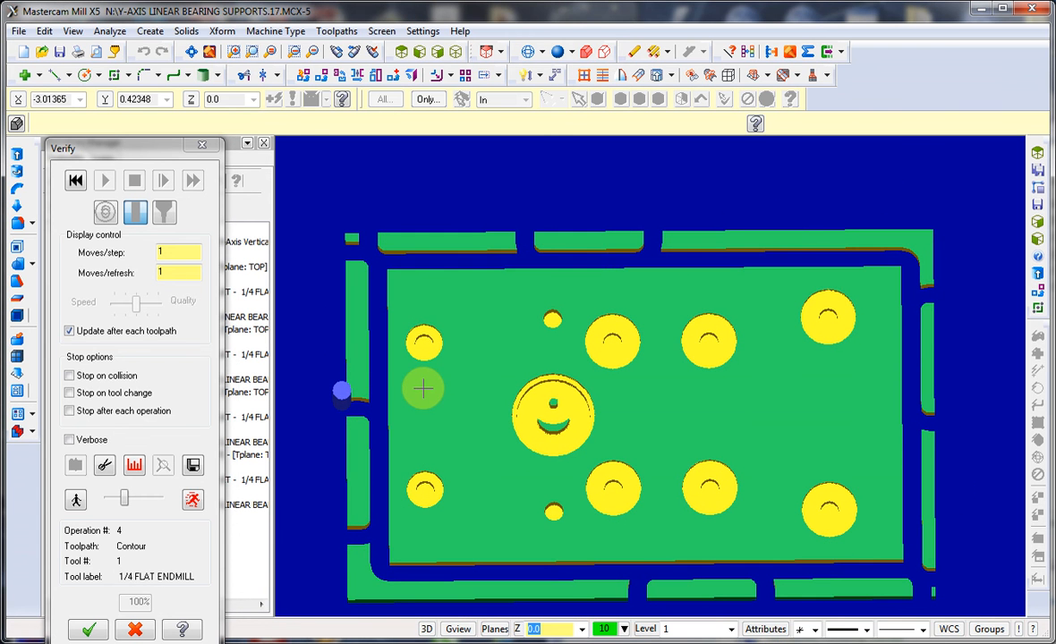
pyautogui.moveTo(430, 359); pyautogui.dragTo(364, 298, button='middle')
pyautogui.moveTo(839, 436); pyautogui.dragTo(889, 427, button='middle')
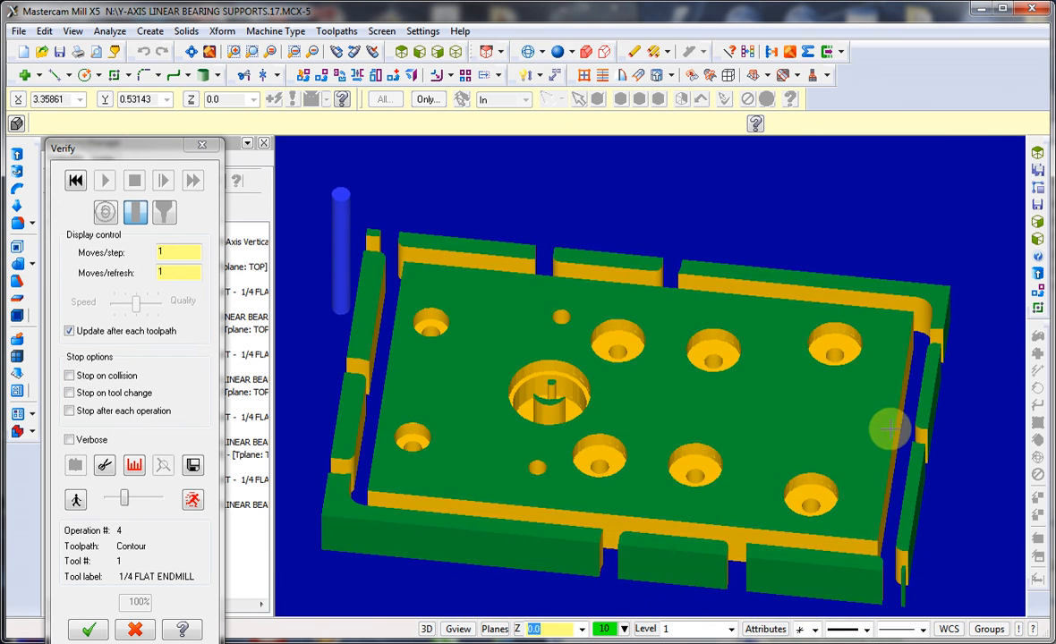
# Step: Look over the program's help contents, close them and return to viewing the verified plate
pyautogui.click(459, 31)
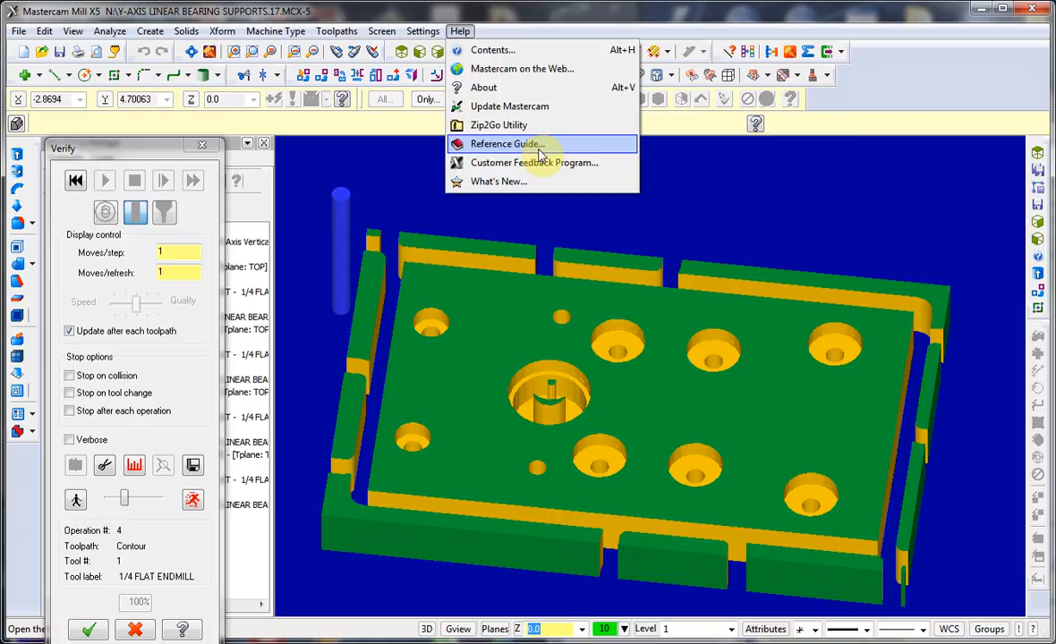
pyautogui.click(504, 49)
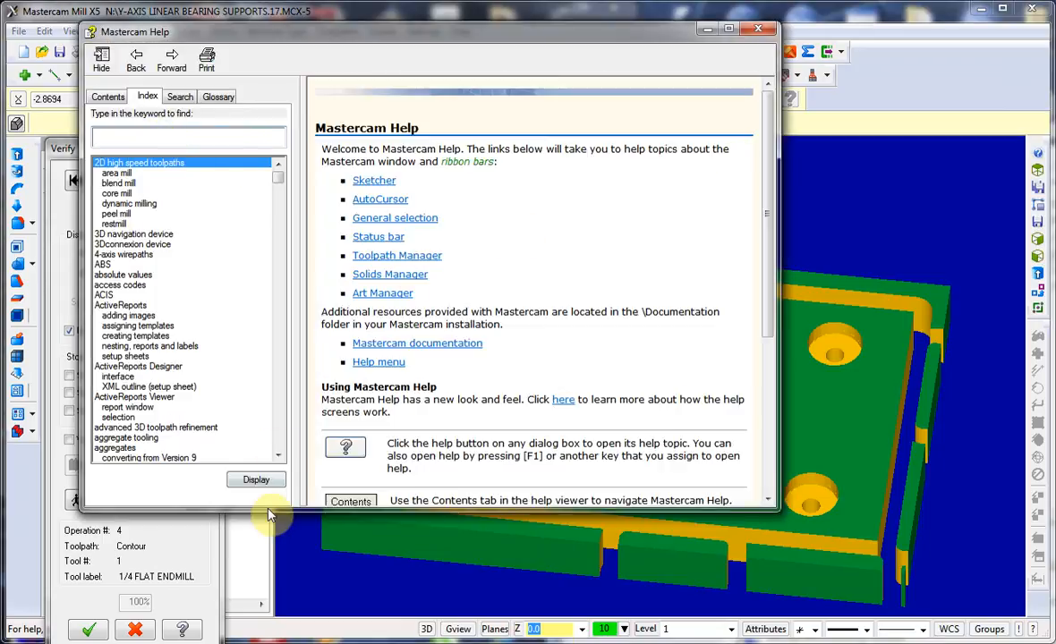
pyautogui.click(757, 29)
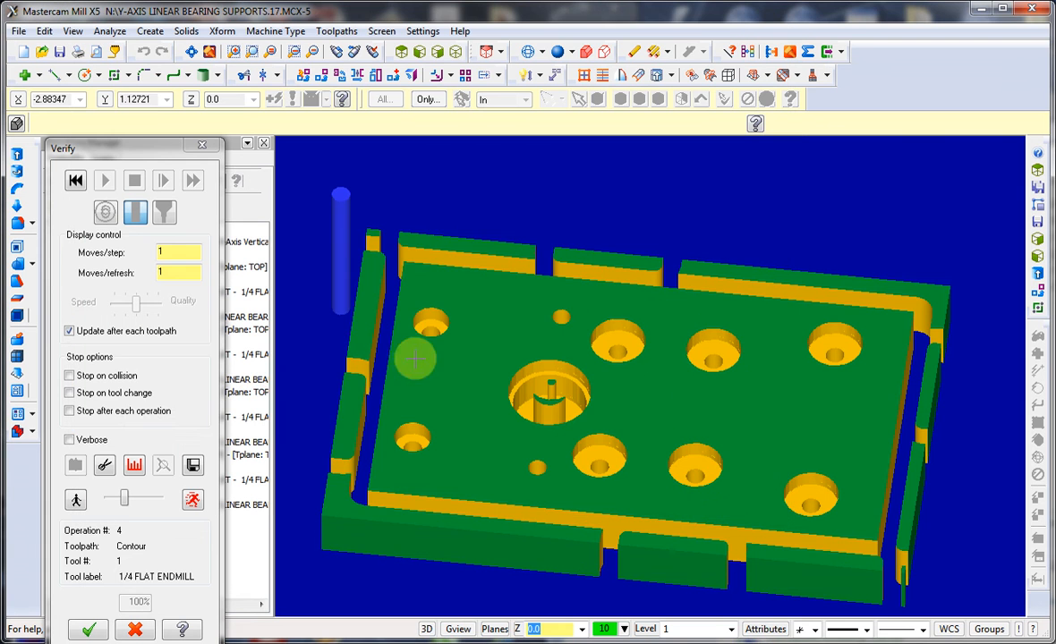
pyautogui.moveTo(401, 244); pyautogui.dragTo(583, 302, button='middle')
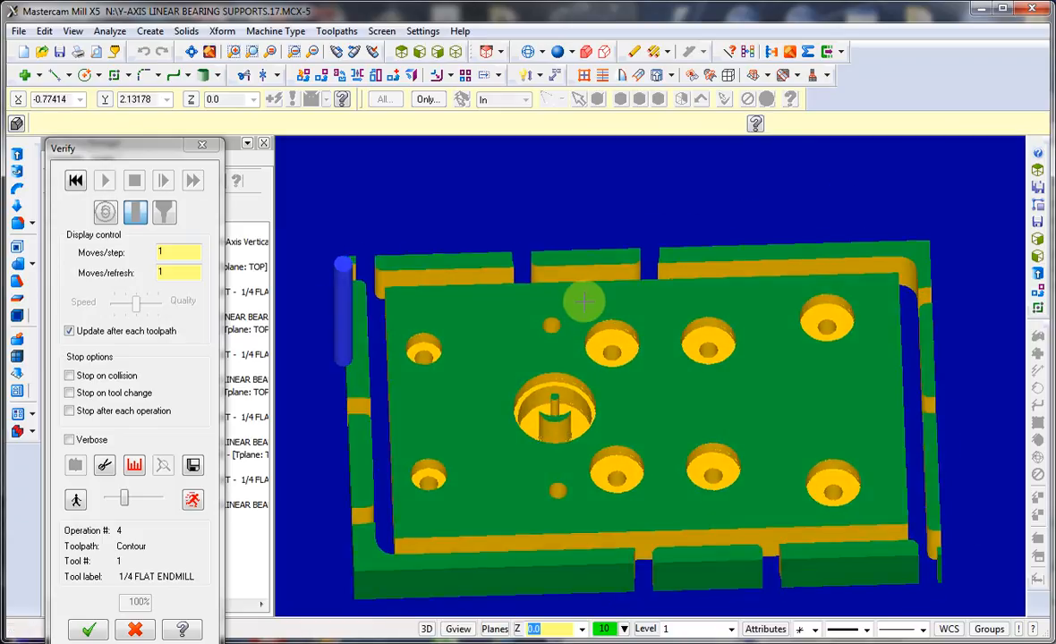